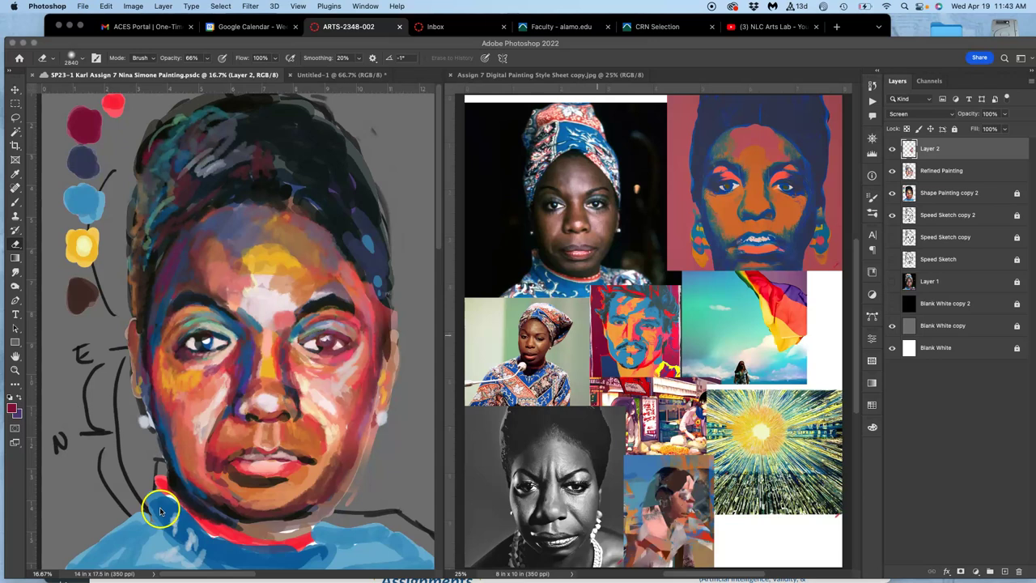
# Compare the portrait with Layer 2 hidden and shown.
pyautogui.click(892, 150)
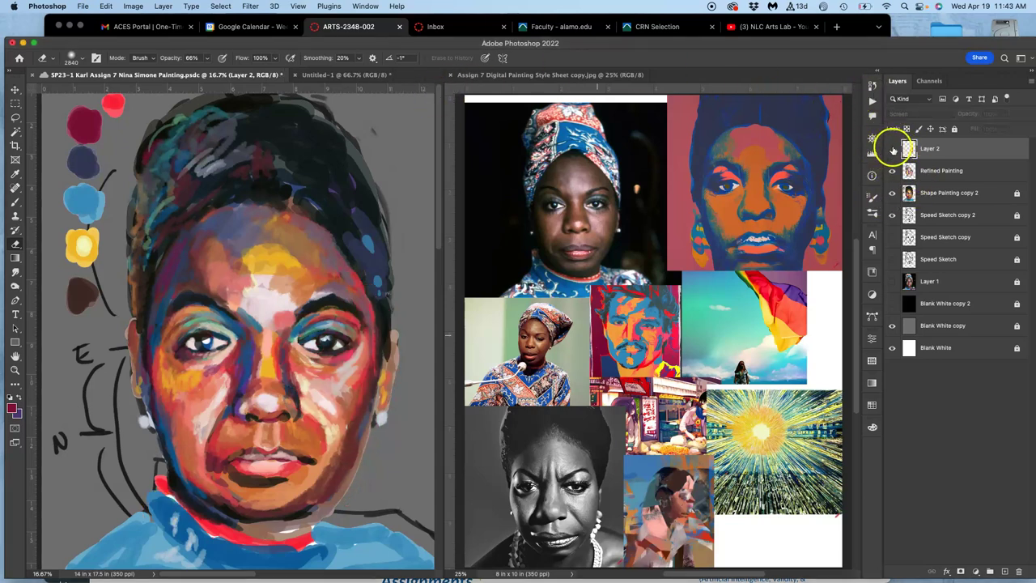
pyautogui.click(892, 149)
pyautogui.click(891, 150)
pyautogui.click(891, 150)
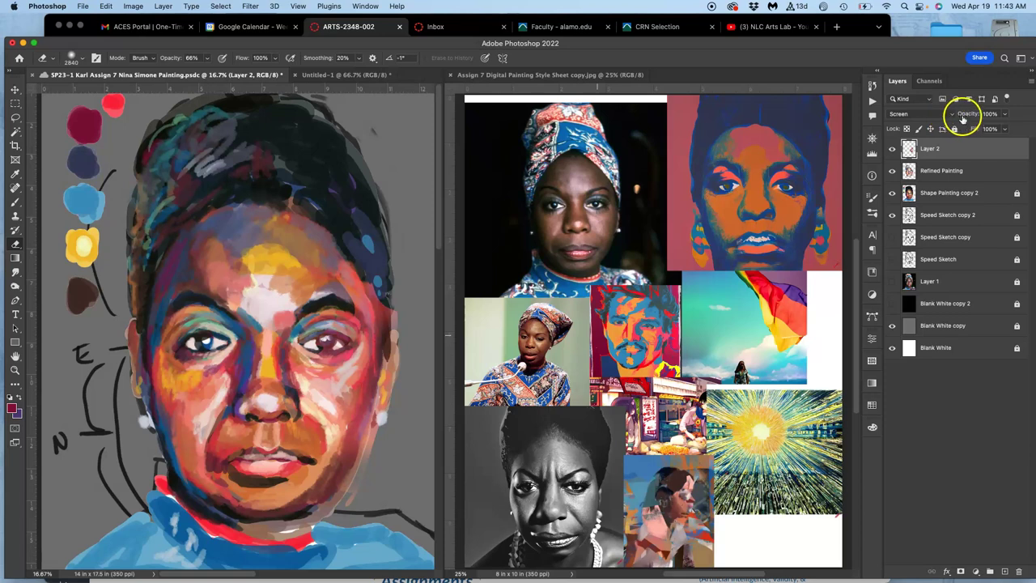
# Set Layer 2's blend mode to Color Dodge, compare it hidden and shown, and lower its opacity to 83%.
pyautogui.click(942, 116)
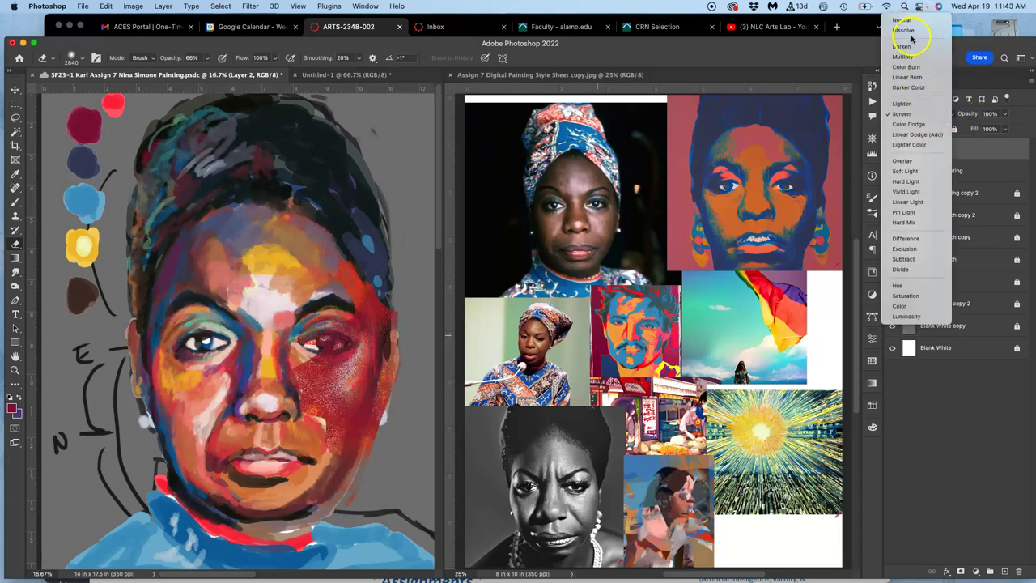
pyautogui.click(908, 124)
pyautogui.click(892, 149)
pyautogui.click(891, 149)
pyautogui.click(1004, 114)
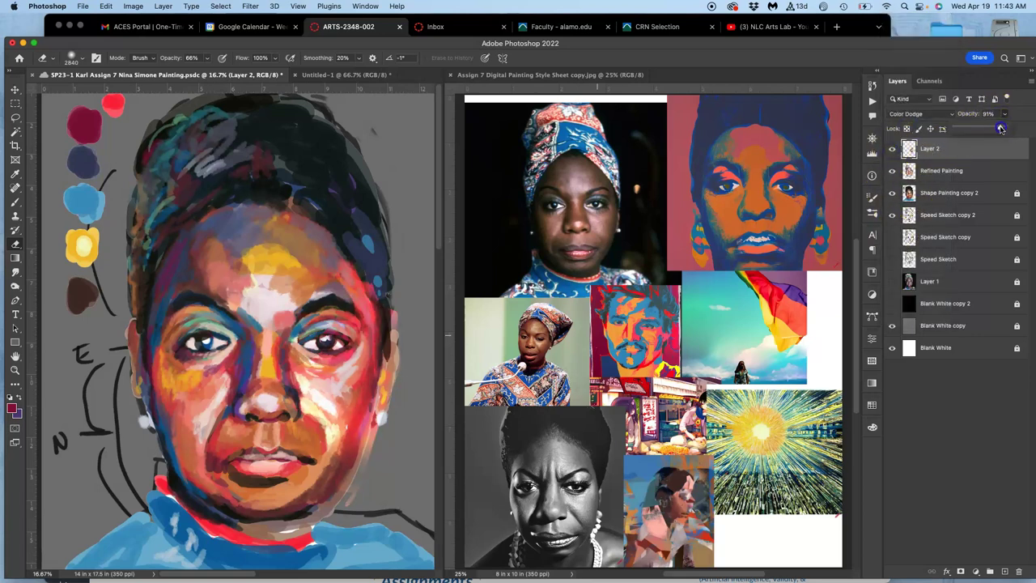
pyautogui.moveTo(1001, 128); pyautogui.dragTo(989, 128)
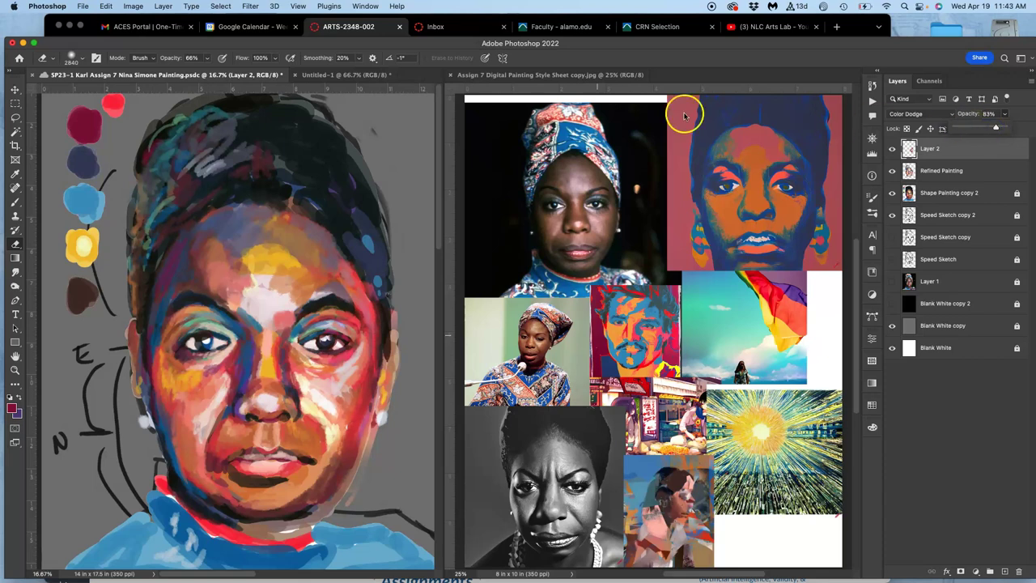
# Set the eraser to the Soft Round Pressure Size brush at 300 px and dab it on Layer 2 beside the forehead.
pyautogui.click(73, 58)
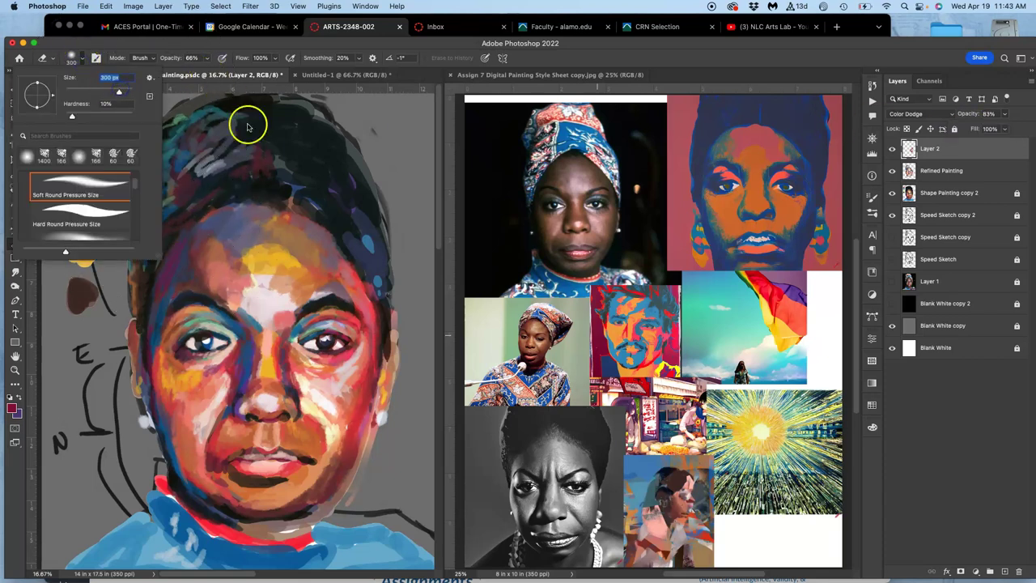
pyautogui.click(342, 254)
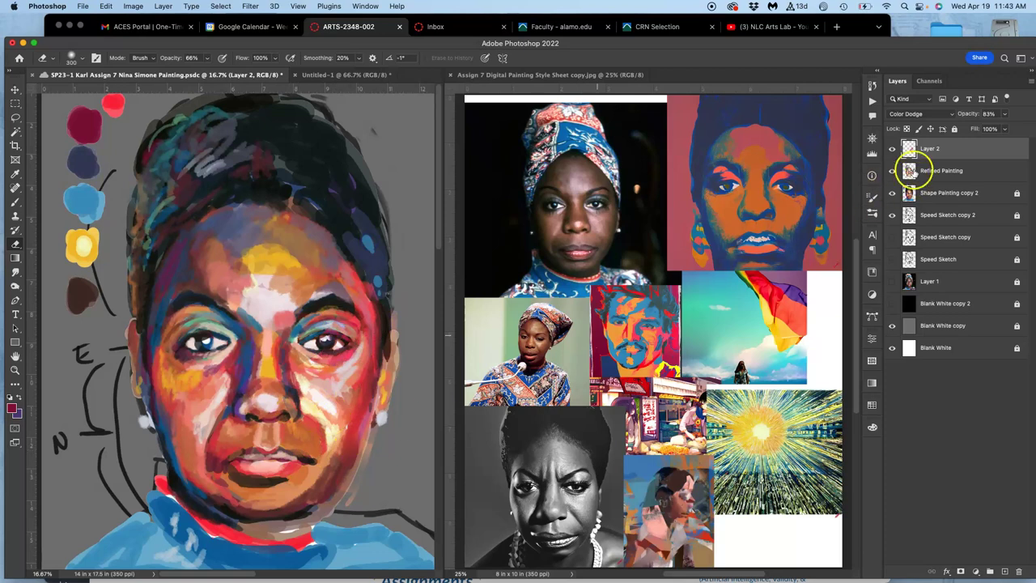
# Check the Color Dodge highlights by repeatedly hiding and showing Layer 2.
pyautogui.click(892, 150)
pyautogui.click(892, 150)
pyautogui.click(892, 150)
pyautogui.click(892, 149)
pyautogui.click(891, 150)
pyautogui.click(890, 151)
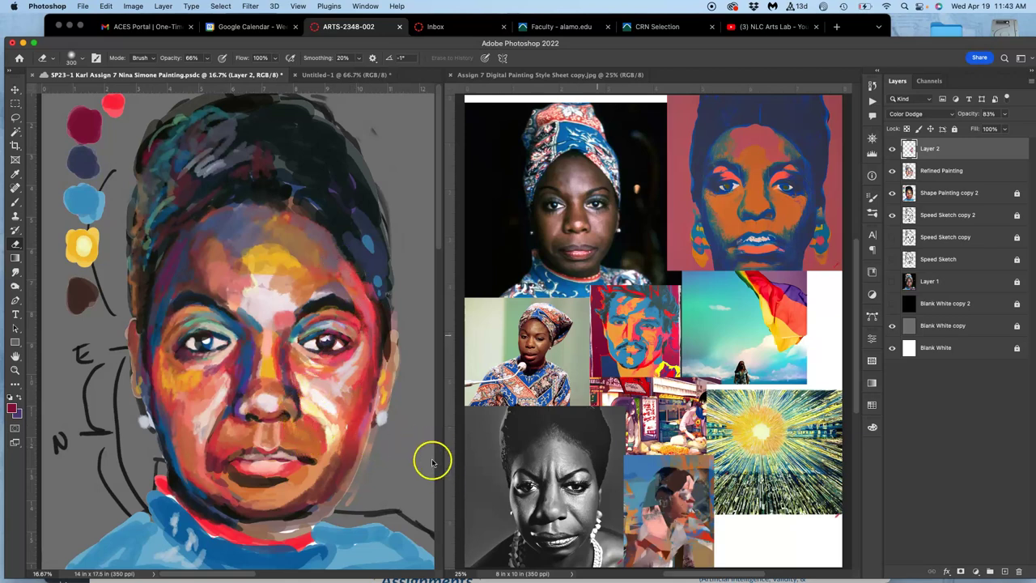
# Add a new empty layer directly above the Refined Painting layer.
pyautogui.click(930, 172)
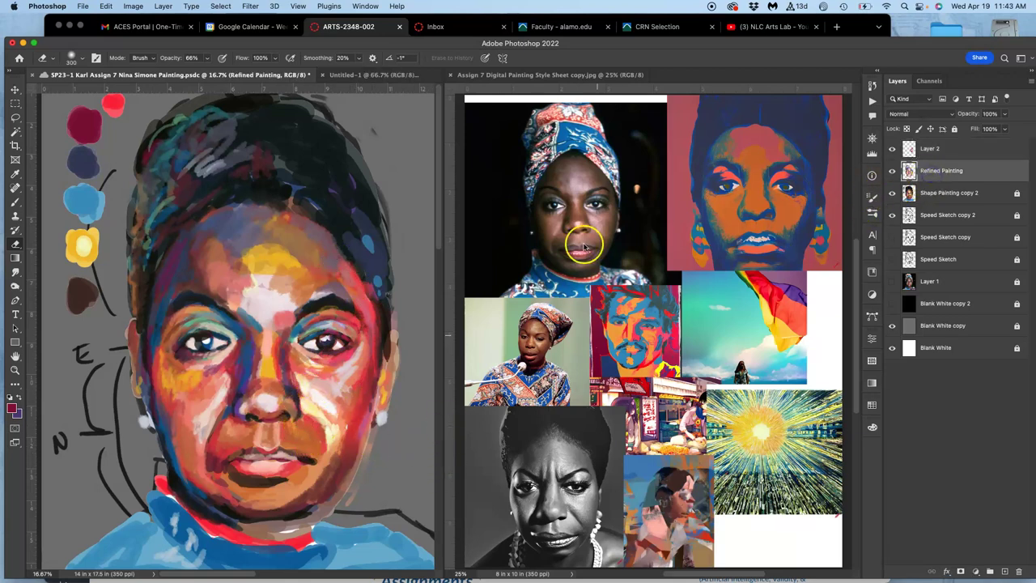
pyautogui.click(1004, 571)
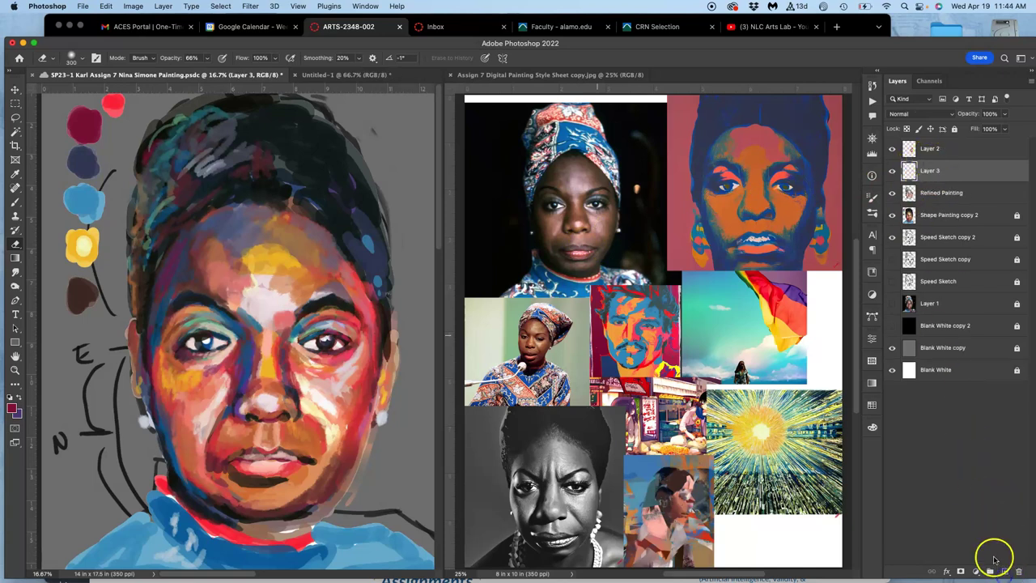
# Examine what the Refined Painting and Shape Painting copy 2 layers contribute by hiding and showing each.
pyautogui.click(893, 192)
pyautogui.click(893, 193)
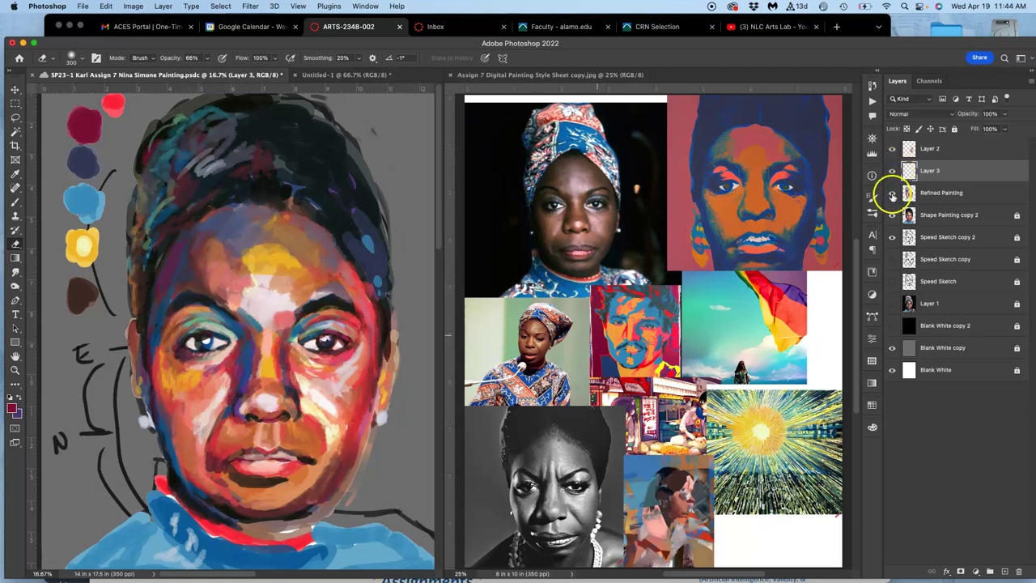
pyautogui.click(892, 215)
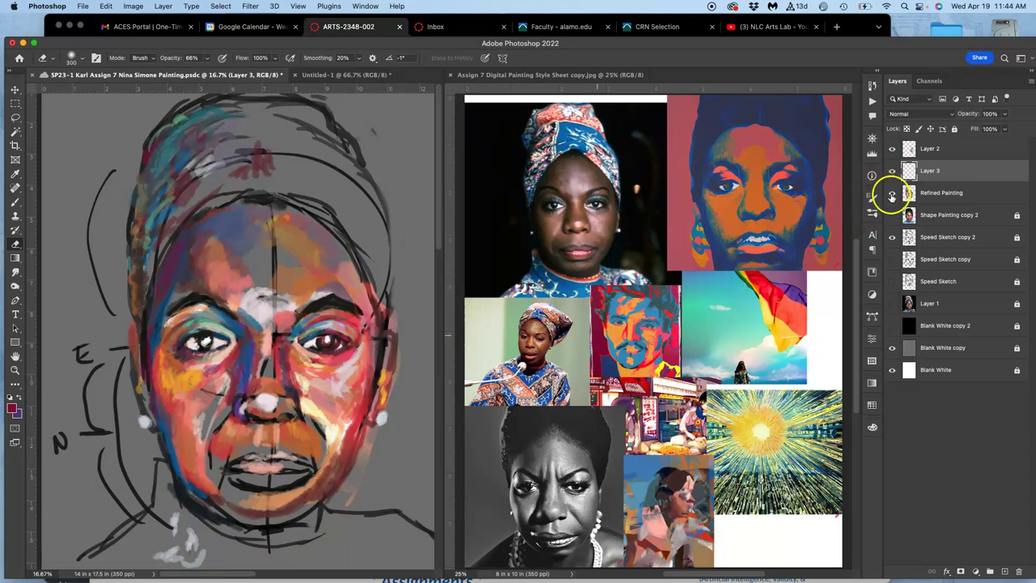
pyautogui.click(892, 216)
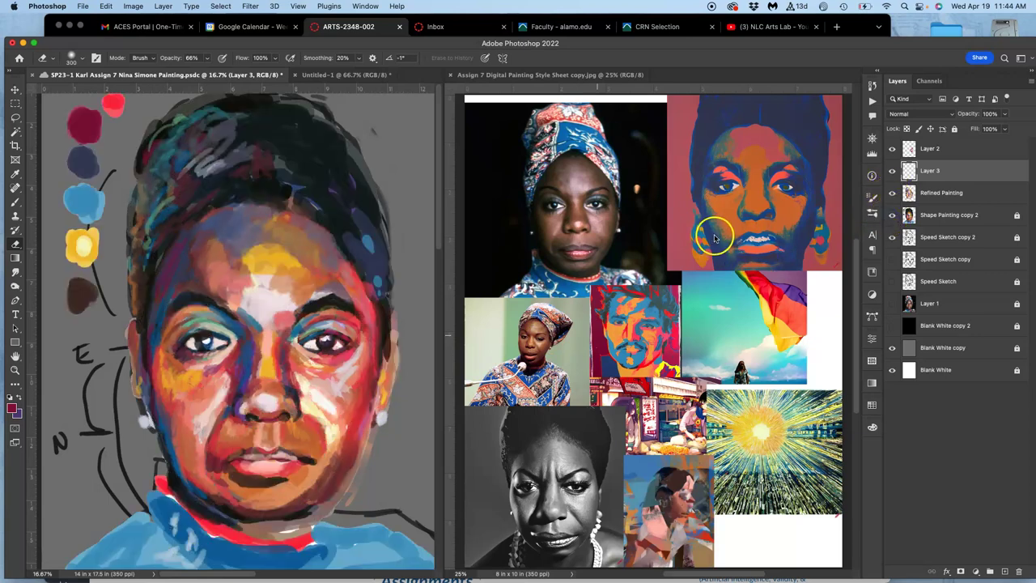
pyautogui.press('super+minus')
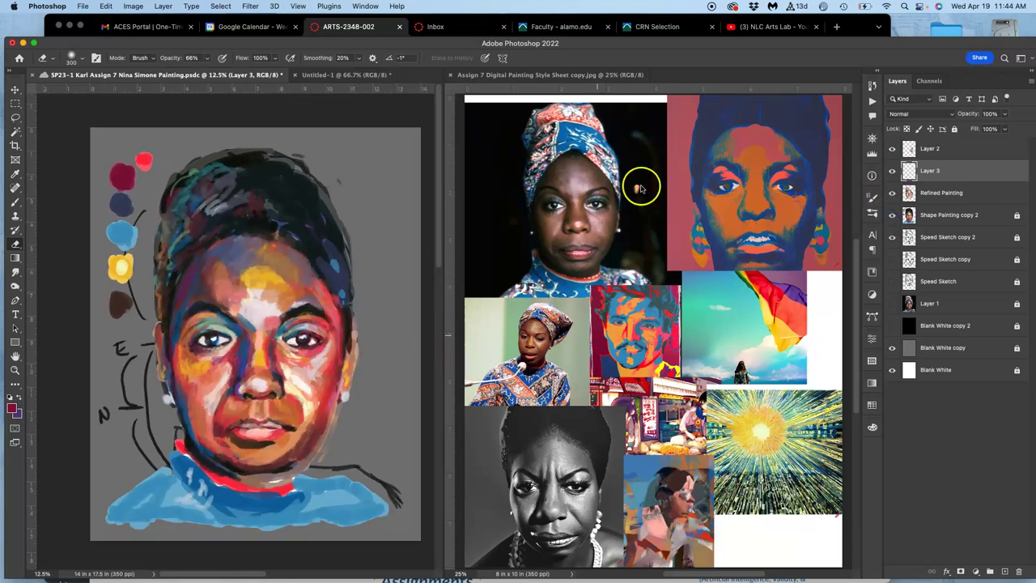
pyautogui.click(892, 215)
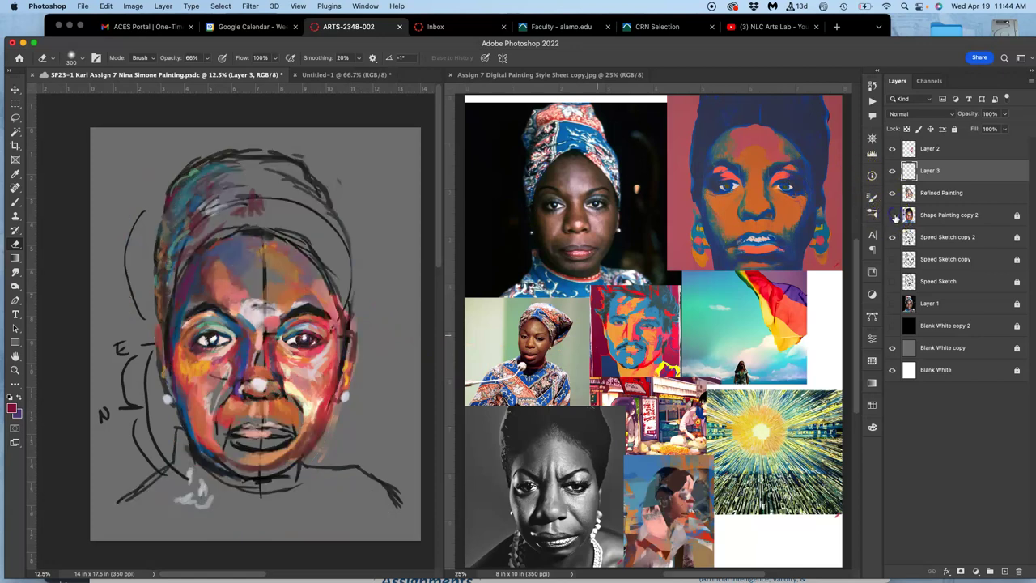
pyautogui.click(892, 215)
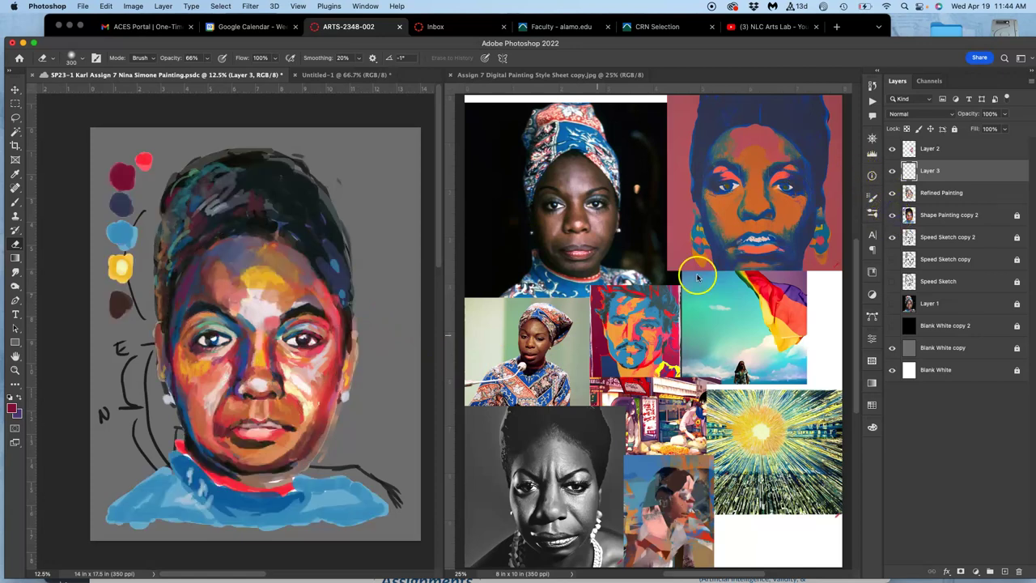
# Choose the SP23-1 Karl Very Wet Brush at 162 px for the lower face and show its brush settings.
pyautogui.press('super+plus')
pyautogui.scroll(-10, 281, 366)
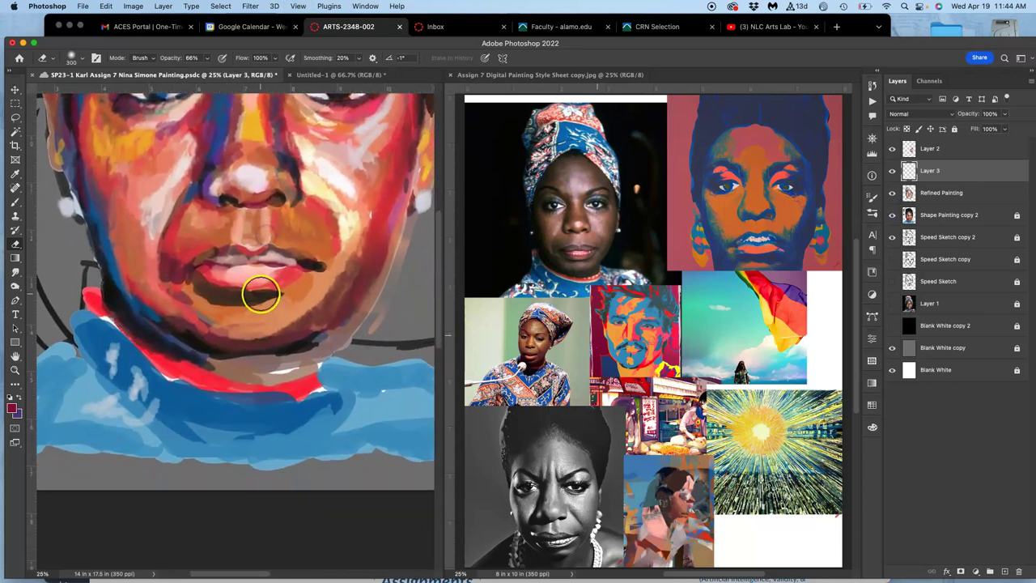
pyautogui.click(14, 203)
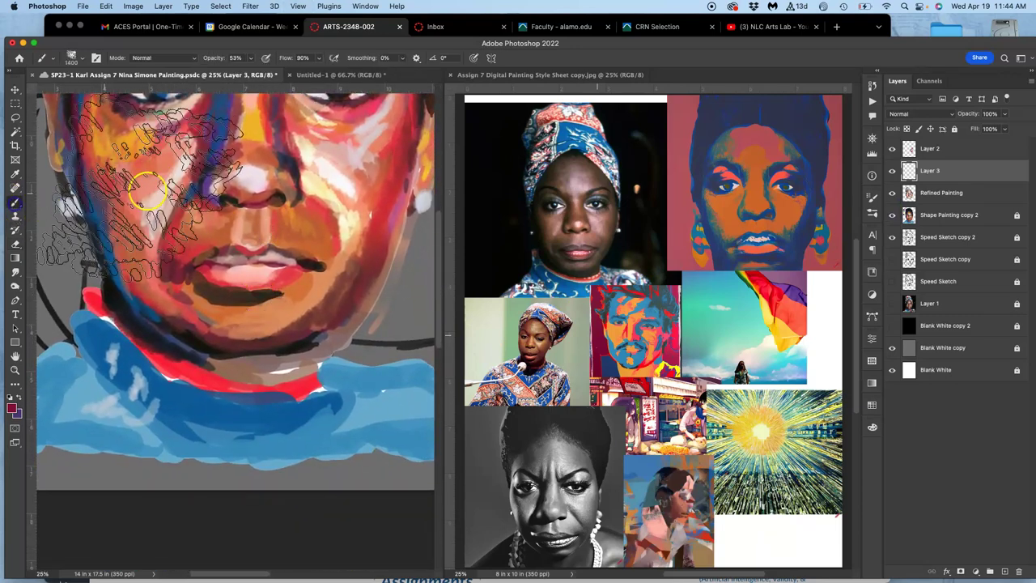
pyautogui.click(74, 58)
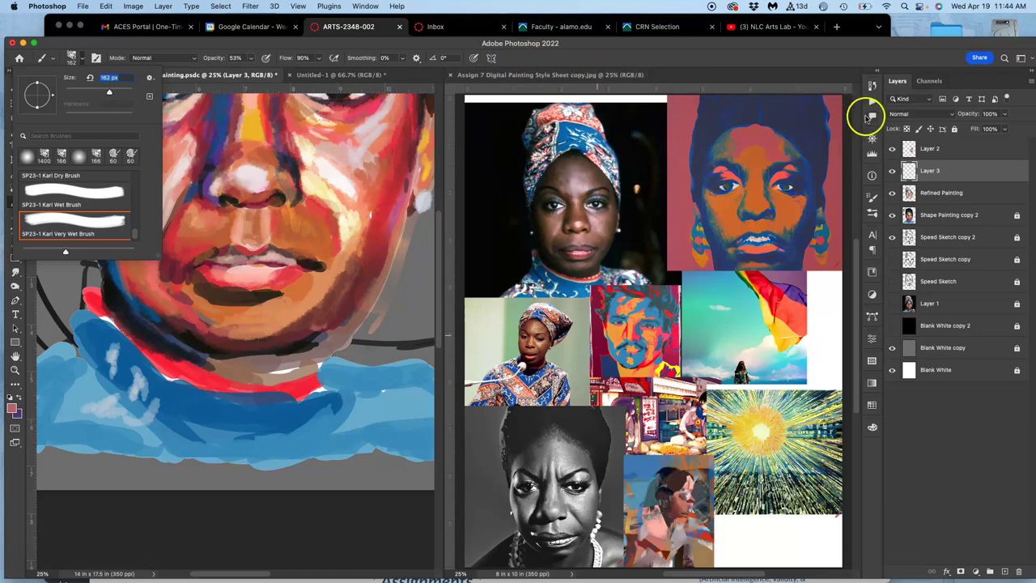
pyautogui.click(873, 200)
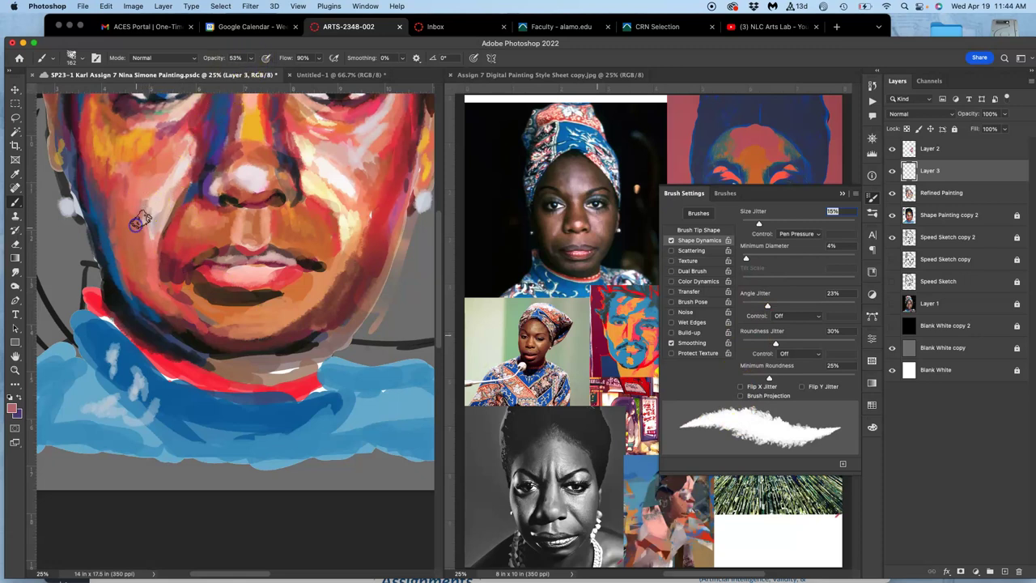
# Blend sampled pale pink down the left cheek and sampled dark red and orange tones beside the upper lip on Layer 3.
pyautogui.keyDown('alt'); pyautogui.click(172, 184); pyautogui.keyUp('alt')
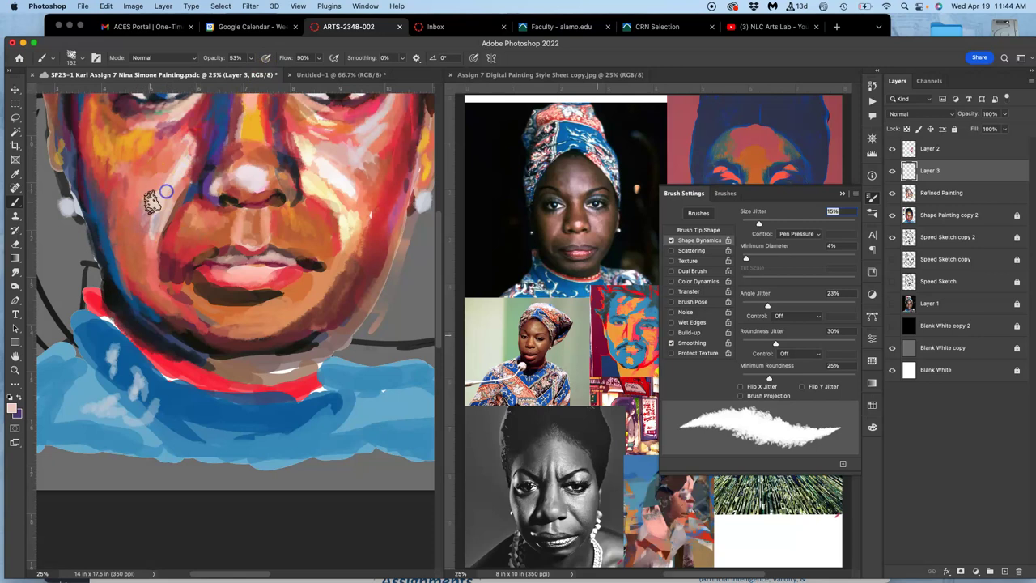
pyautogui.moveTo(149, 261)
pyautogui.mouseDown()
pyautogui.moveTo(168, 329)
pyautogui.moveTo(146, 249)
pyautogui.moveTo(179, 275)
pyautogui.moveTo(192, 255)
pyautogui.moveTo(199, 268)
pyautogui.moveTo(204, 246)
pyautogui.moveTo(179, 275)
pyautogui.moveTo(170, 246)
pyautogui.moveTo(165, 286)
pyautogui.mouseUp()
pyautogui.keyDown('alt'); pyautogui.click(180, 275); pyautogui.keyUp('alt')
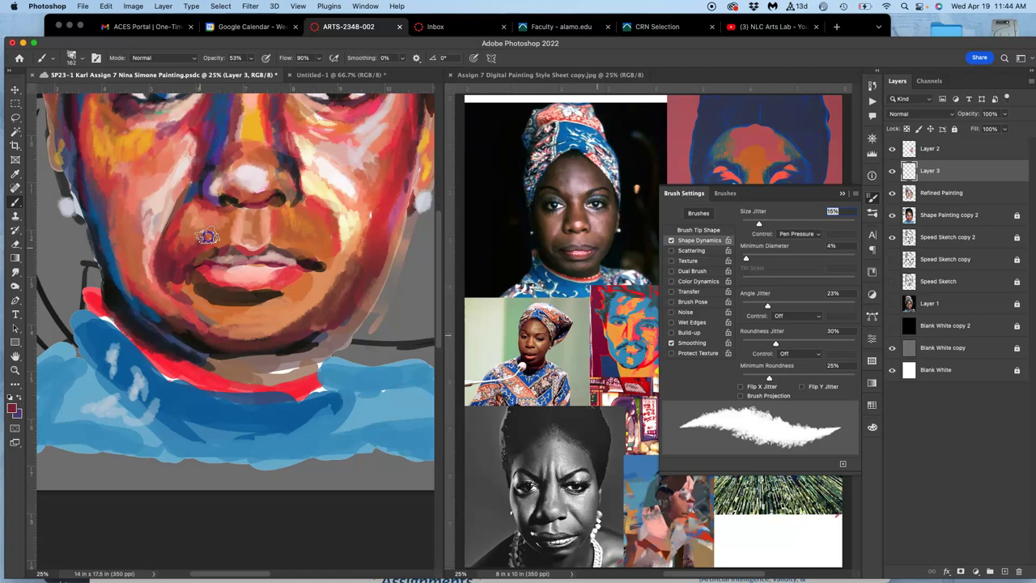
pyautogui.keyDown('alt'); pyautogui.click(226, 220); pyautogui.keyUp('alt')
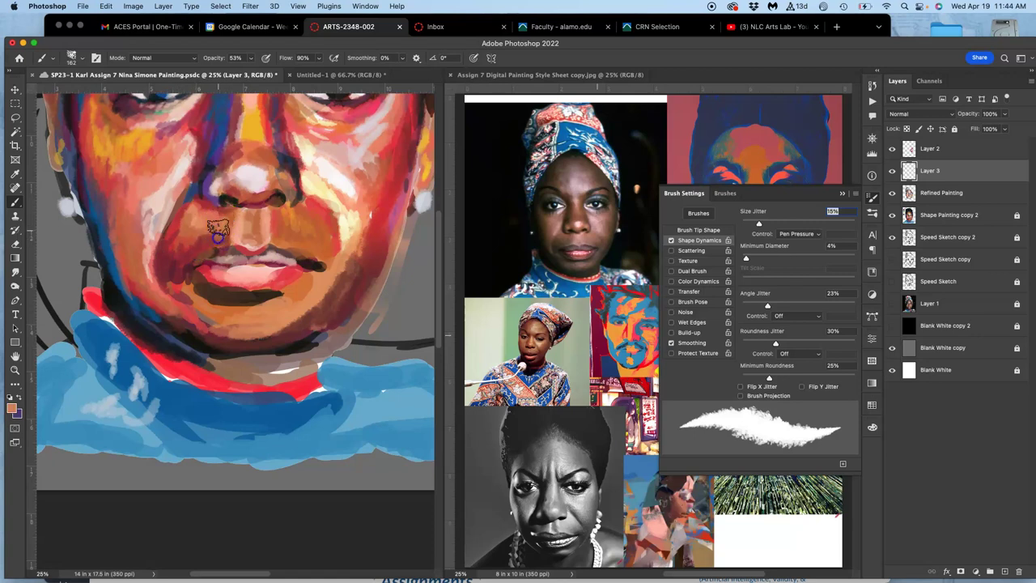
pyautogui.keyDown('alt'); pyautogui.click(208, 229); pyautogui.keyUp('alt')
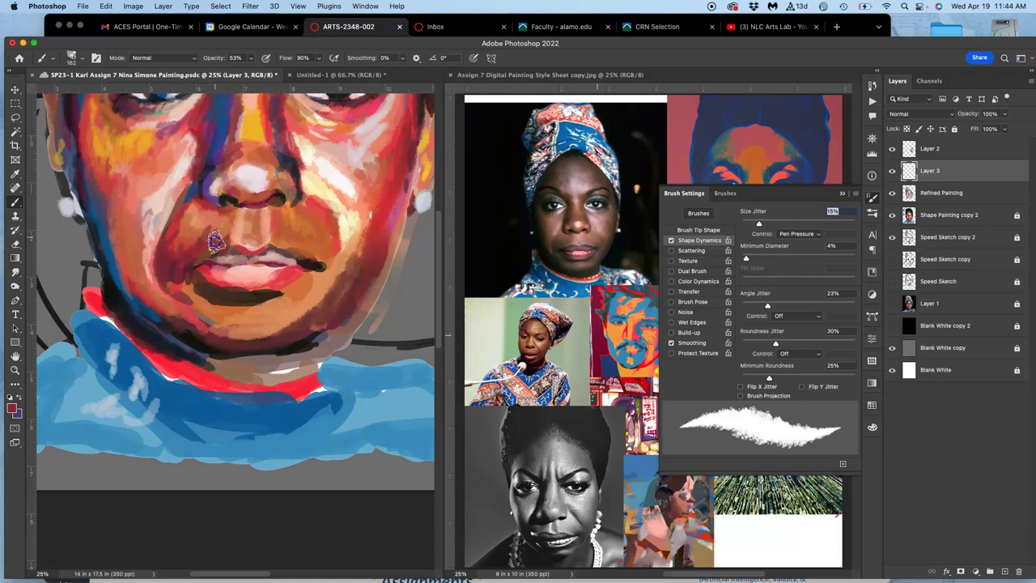
# Paint sampled orange and brown skin tones above the lip, along the left smile line and beside the mouth corner.
pyautogui.moveTo(274, 232)
pyautogui.mouseDown()
pyautogui.moveTo(231, 225)
pyautogui.moveTo(222, 235)
pyautogui.mouseUp()
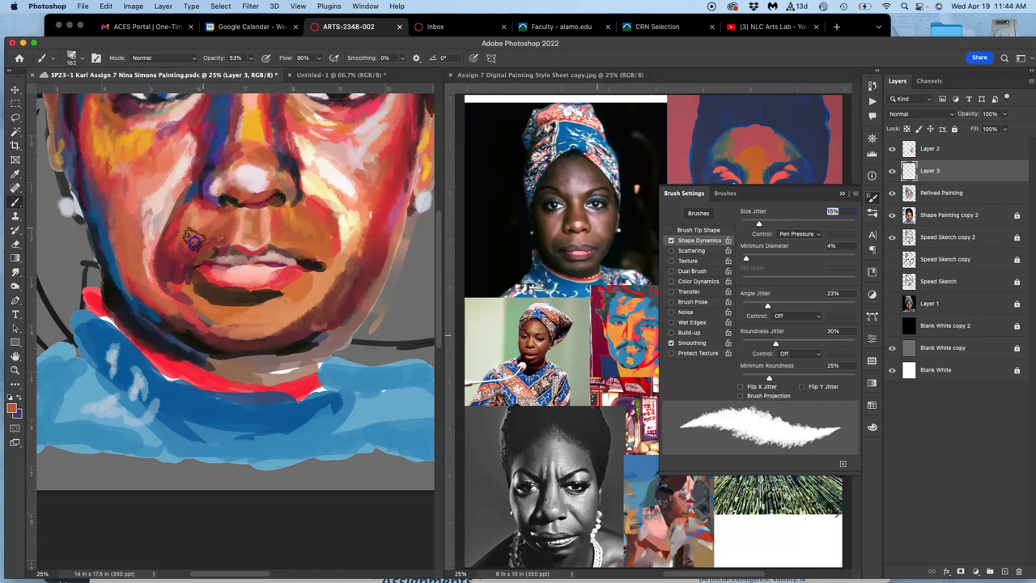
pyautogui.keyDown('alt'); pyautogui.click(184, 238); pyautogui.keyUp('alt')
pyautogui.moveTo(179, 228)
pyautogui.mouseDown()
pyautogui.moveTo(168, 248)
pyautogui.moveTo(178, 226)
pyautogui.mouseUp()
pyautogui.moveTo(187, 276); pyautogui.dragTo(197, 293)
pyautogui.keyDown('alt'); pyautogui.click(197, 313); pyautogui.keyUp('alt')
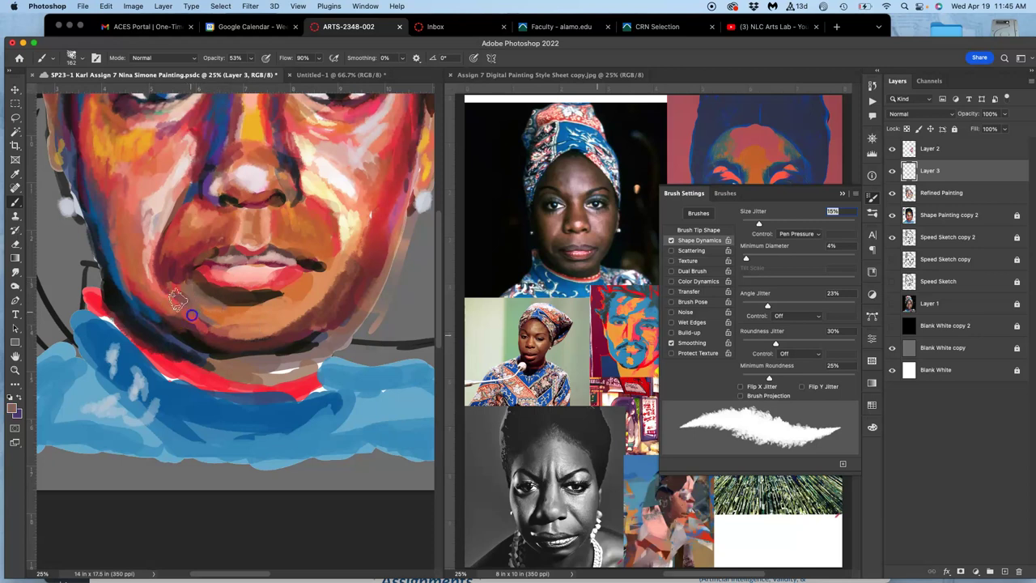
pyautogui.moveTo(171, 293); pyautogui.dragTo(173, 297)
# Deepen the left jawline with sampled dark brown, blue and near-black strokes from the earlobe down to the collar.
pyautogui.keyDown('alt'); pyautogui.click(180, 330); pyautogui.keyUp('alt')
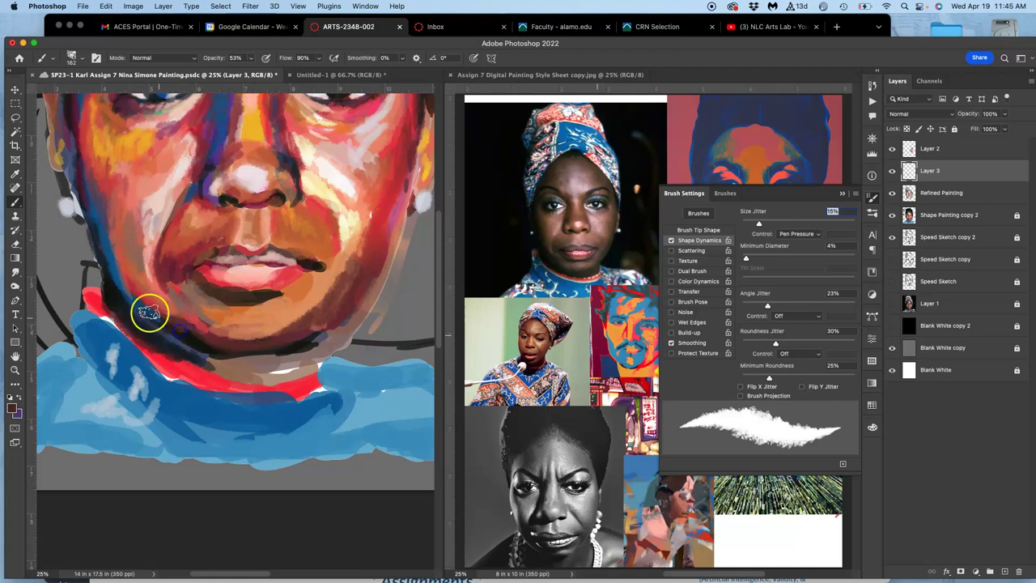
pyautogui.moveTo(99, 216); pyautogui.dragTo(106, 252)
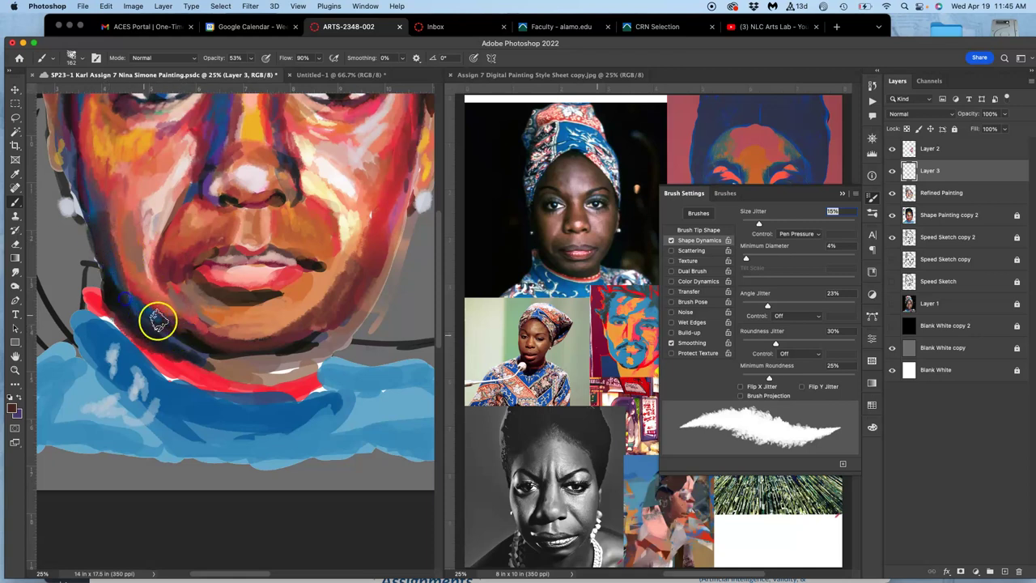
pyautogui.keyDown('alt'); pyautogui.click(217, 148); pyautogui.keyUp('alt')
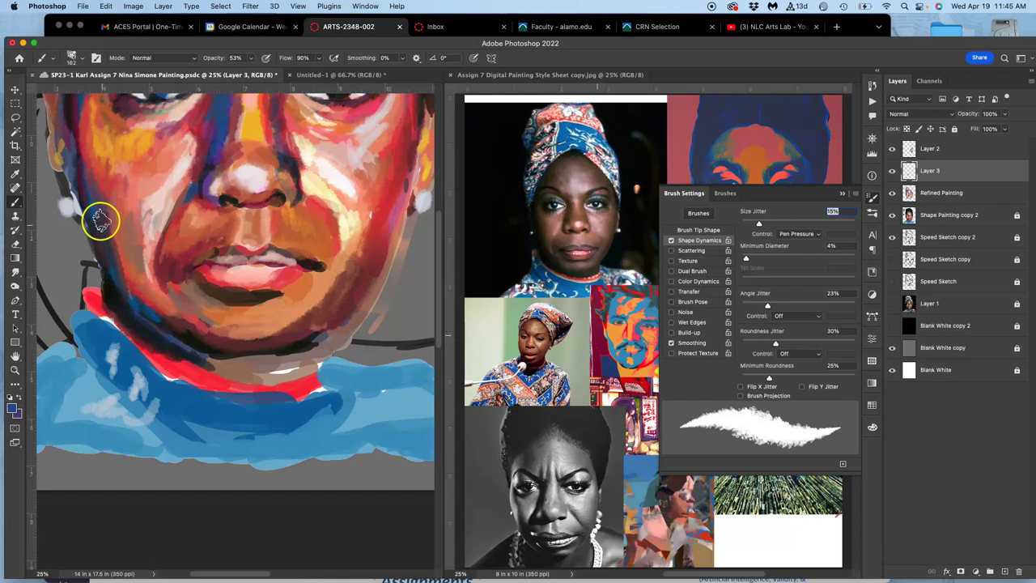
pyautogui.keyDown('alt'); pyautogui.click(152, 323); pyautogui.keyUp('alt')
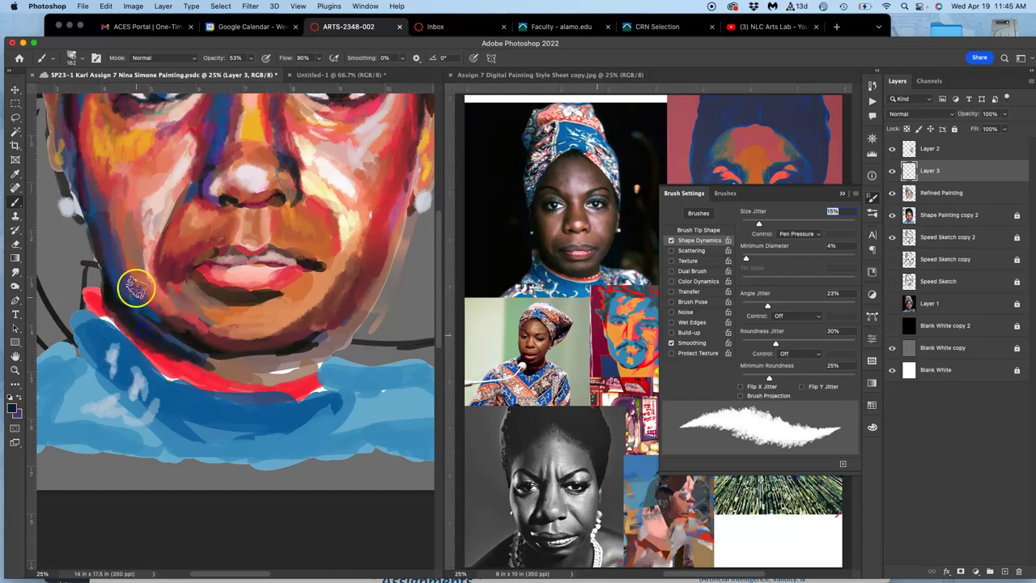
pyautogui.moveTo(116, 212)
pyautogui.mouseDown()
pyautogui.moveTo(129, 259)
pyautogui.moveTo(122, 275)
pyautogui.moveTo(161, 327)
pyautogui.moveTo(177, 322)
pyautogui.moveTo(152, 295)
pyautogui.moveTo(124, 228)
pyautogui.moveTo(132, 292)
pyautogui.moveTo(112, 234)
pyautogui.moveTo(118, 280)
pyautogui.moveTo(98, 209)
pyautogui.moveTo(165, 368)
pyautogui.mouseUp()
# Paint sampled maroon and orange-red strokes over the left cheek, temple and lower jaw.
pyautogui.keyDown('alt'); pyautogui.click(173, 326); pyautogui.keyUp('alt')
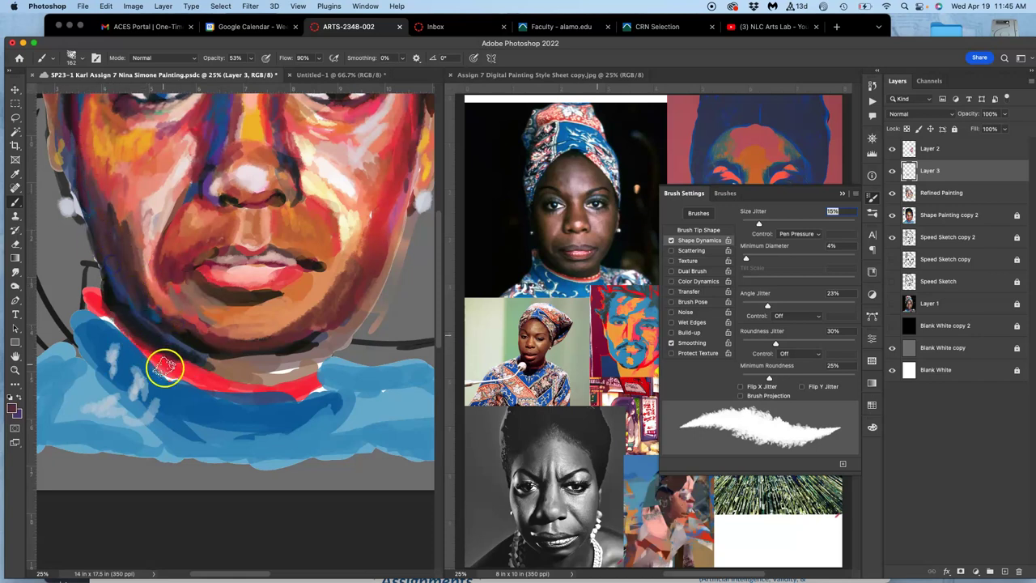
pyautogui.press('super+minus')
pyautogui.press('super+minus')
pyautogui.moveTo(205, 276); pyautogui.dragTo(211, 310)
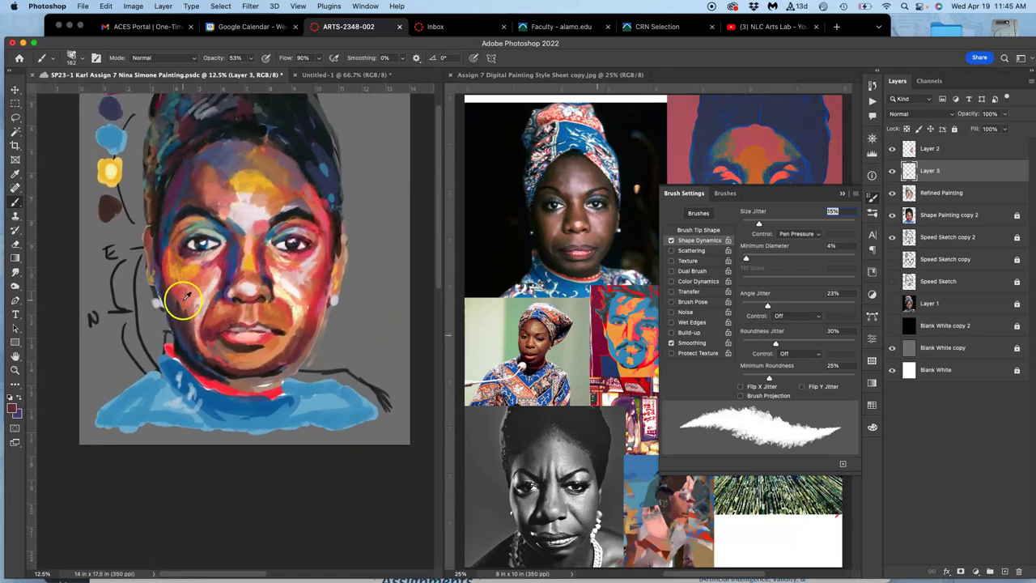
pyautogui.moveTo(175, 193); pyautogui.dragTo(173, 214)
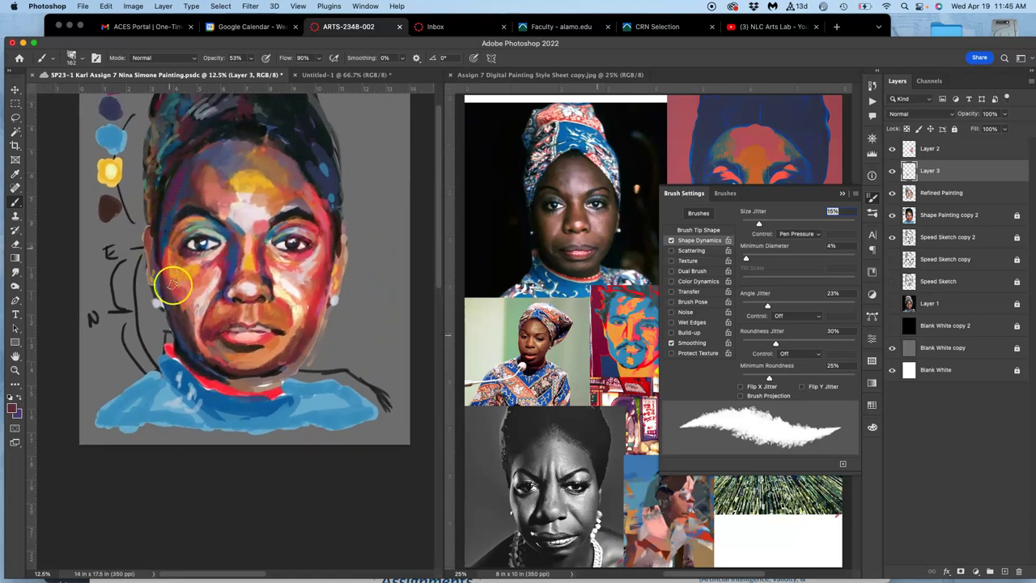
pyautogui.moveTo(186, 316); pyautogui.dragTo(195, 335)
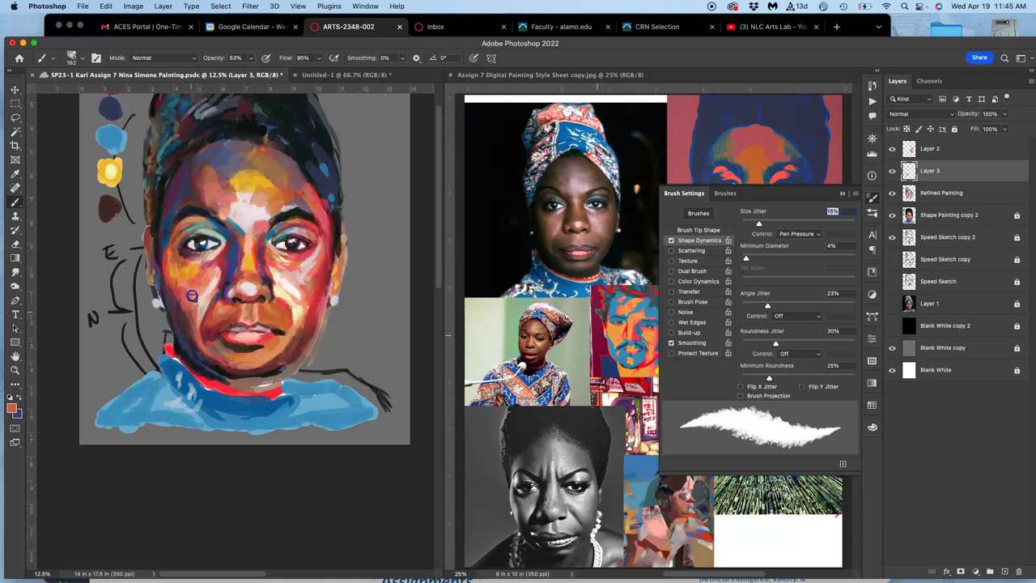
# Dab sampled color along the left temple, brow edge and outer cheek.
pyautogui.keyDown('alt'); pyautogui.click(675, 357); pyautogui.keyUp('alt')
pyautogui.click(175, 223)
pyautogui.moveTo(174, 196); pyautogui.dragTo(173, 200)
pyautogui.click(187, 192)
pyautogui.click(166, 270)
# Compare the portrait with Layer 3's new brushwork hidden and shown.
pyautogui.click(906, 184)
pyautogui.click(892, 170)
pyautogui.click(891, 171)
pyautogui.click(891, 171)
pyautogui.click(893, 171)
pyautogui.click(892, 172)
pyautogui.click(893, 171)
pyautogui.click(892, 172)
pyautogui.click(893, 172)
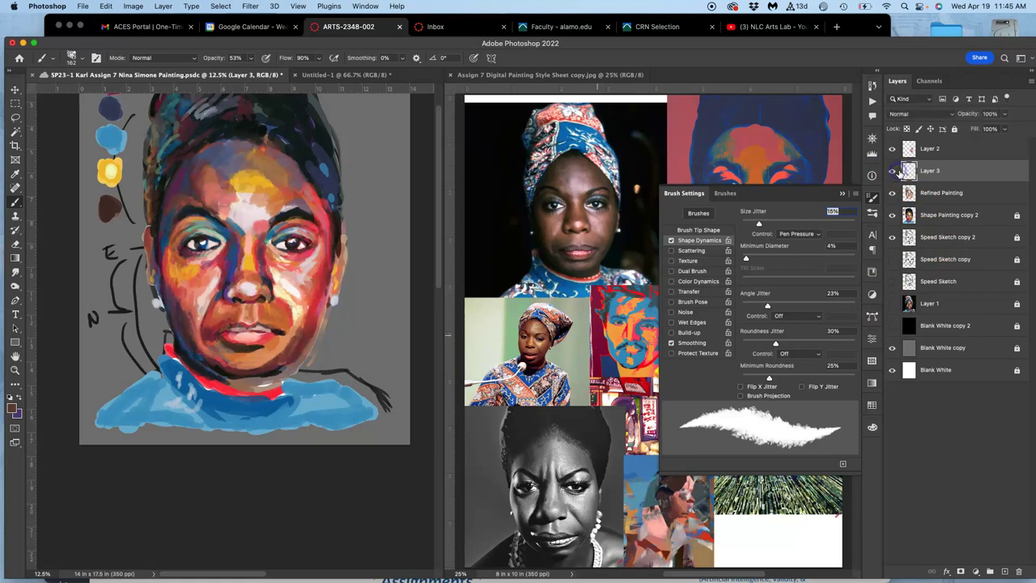
# Lower the opacity of Layer 3 to 80% and of the Refined Painting layer to 90%.
pyautogui.click(1004, 115)
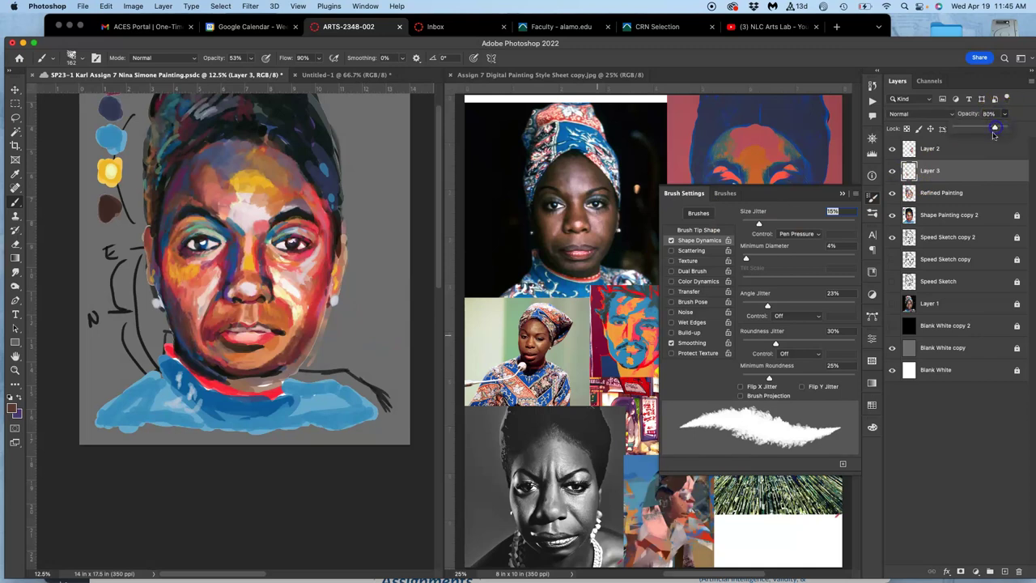
pyautogui.click(953, 193)
pyautogui.moveTo(1003, 129); pyautogui.dragTo(999, 130)
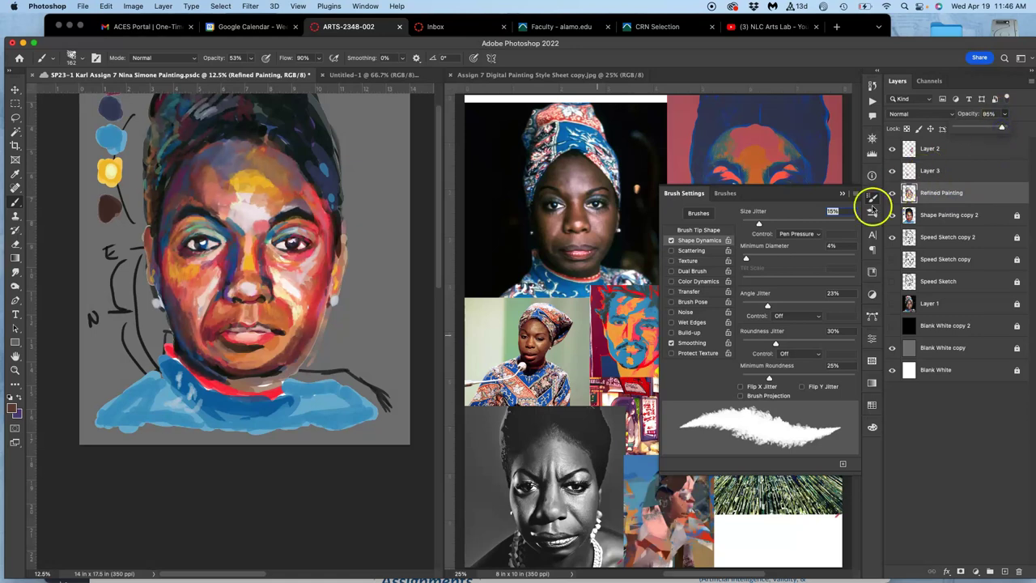
pyautogui.press('super+equal')
pyautogui.press('super+equal')
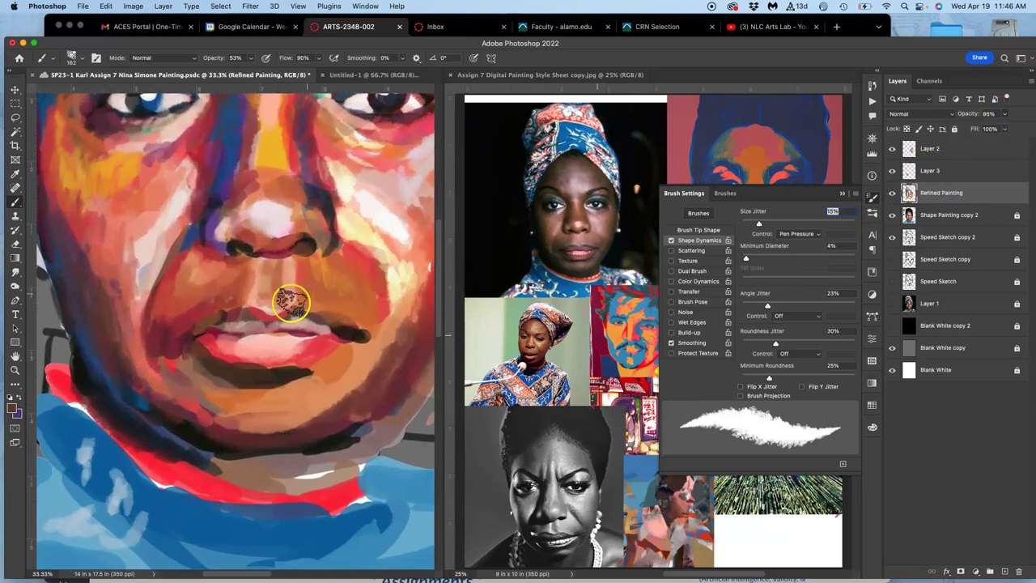
pyautogui.moveTo(238, 276); pyautogui.dragTo(312, 362)
pyautogui.moveTo(233, 297); pyautogui.dragTo(223, 316)
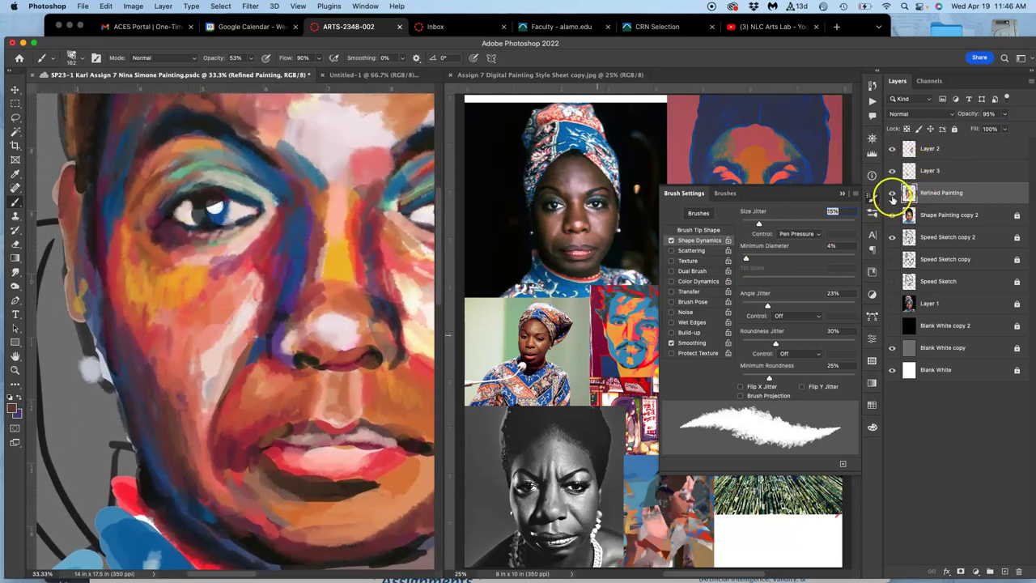
pyautogui.moveTo(1003, 128)
pyautogui.mouseDown()
pyautogui.moveTo(991, 128)
pyautogui.moveTo(1002, 128)
pyautogui.mouseUp()
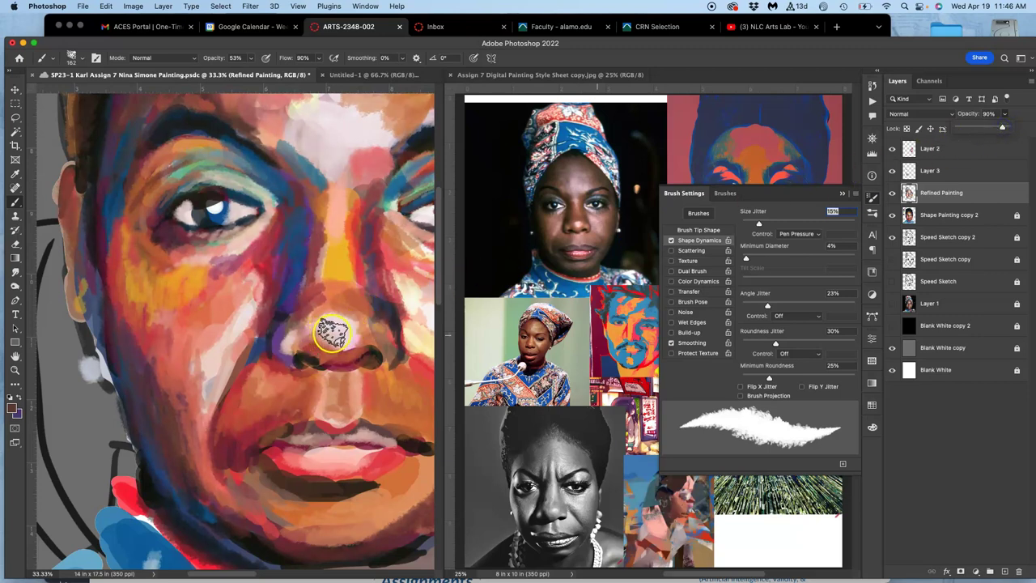
pyautogui.scroll(-4, 332, 331)
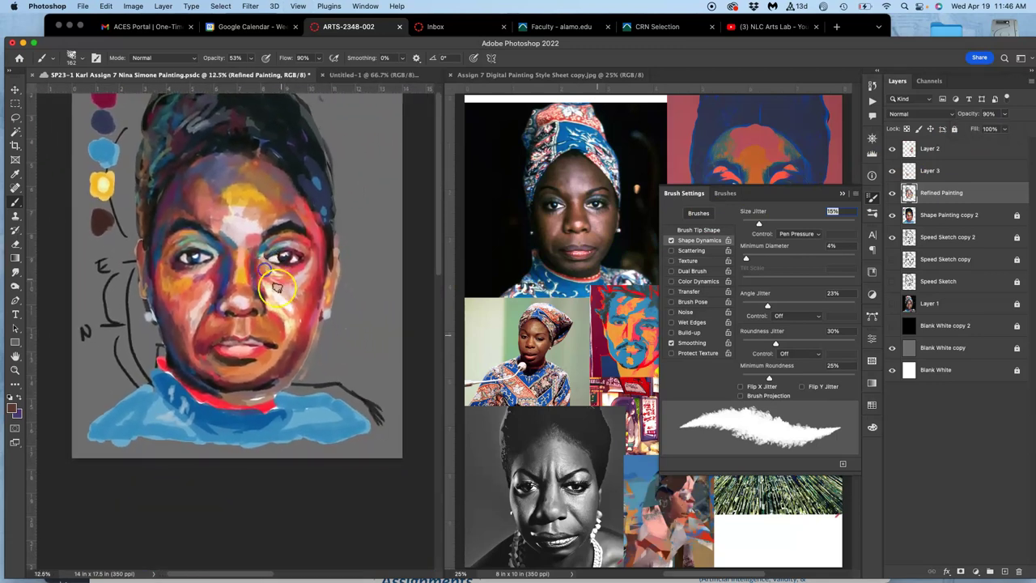
# Lock the Refined Painting layer and make Layer 3 the active painting layer.
pyautogui.keyDown('alt'); pyautogui.click(206, 345); pyautogui.keyUp('alt')
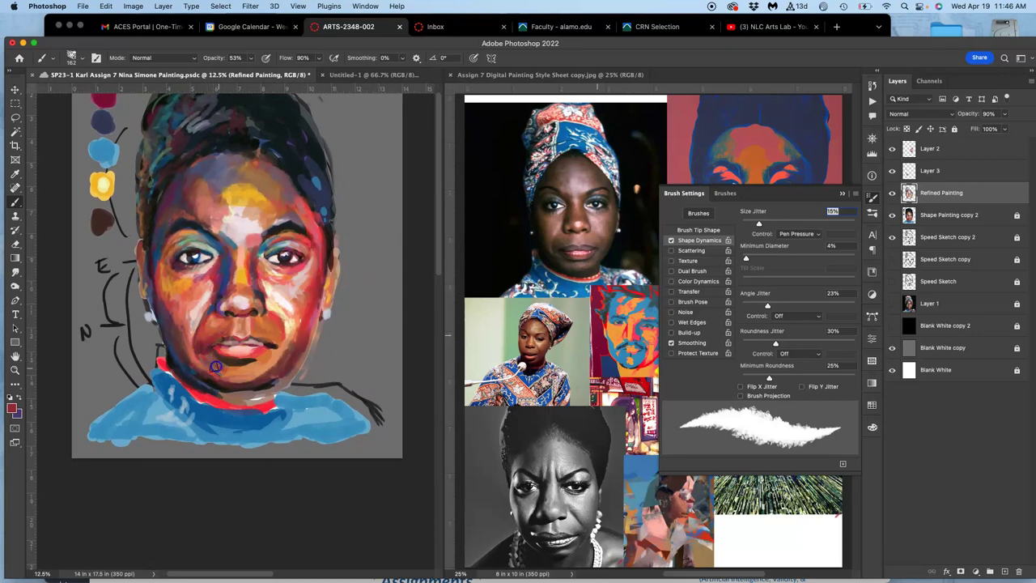
pyautogui.click(954, 129)
pyautogui.click(938, 171)
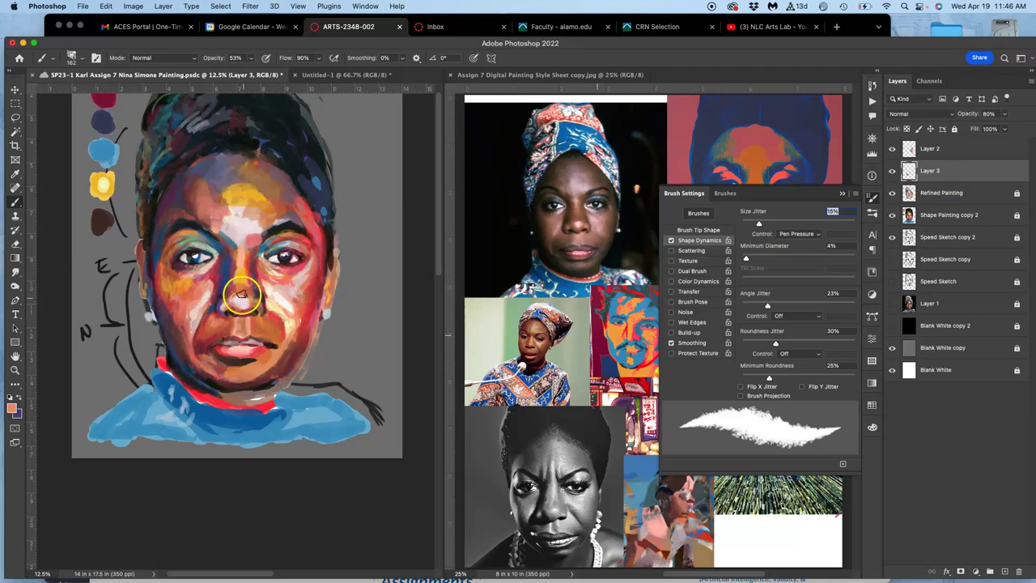
# Blend sampled off-white, red, pale pink and peach strokes into the forehead highlight between the brows.
pyautogui.keyDown('alt'); pyautogui.click(202, 246); pyautogui.keyUp('alt')
pyautogui.moveTo(233, 275)
pyautogui.mouseDown()
pyautogui.moveTo(214, 353)
pyautogui.moveTo(249, 381)
pyautogui.moveTo(262, 377)
pyautogui.moveTo(261, 341)
pyautogui.moveTo(234, 318)
pyautogui.moveTo(225, 267)
pyautogui.moveTo(261, 219)
pyautogui.mouseUp()
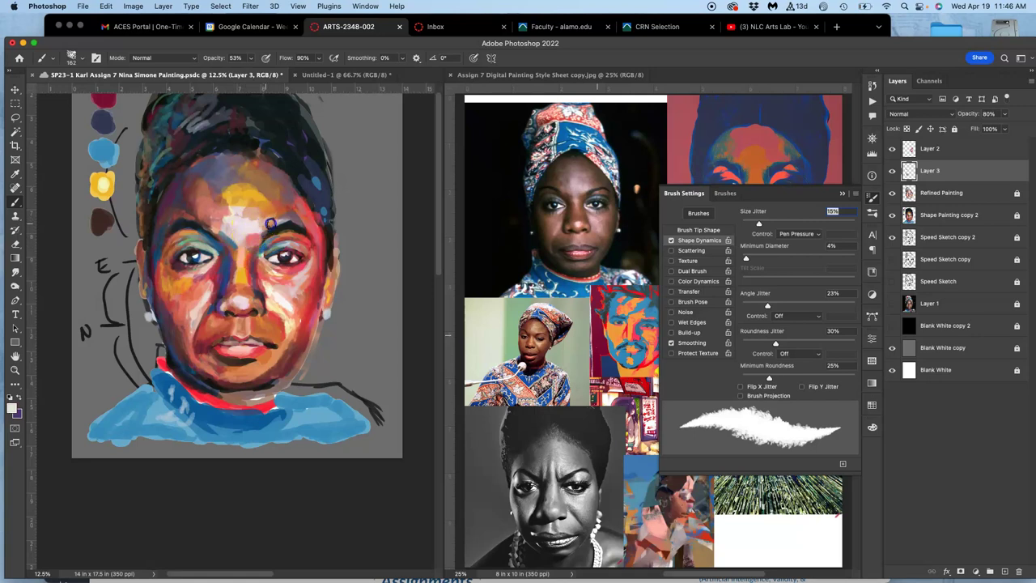
pyautogui.keyDown('alt'); pyautogui.click(285, 195); pyautogui.keyUp('alt')
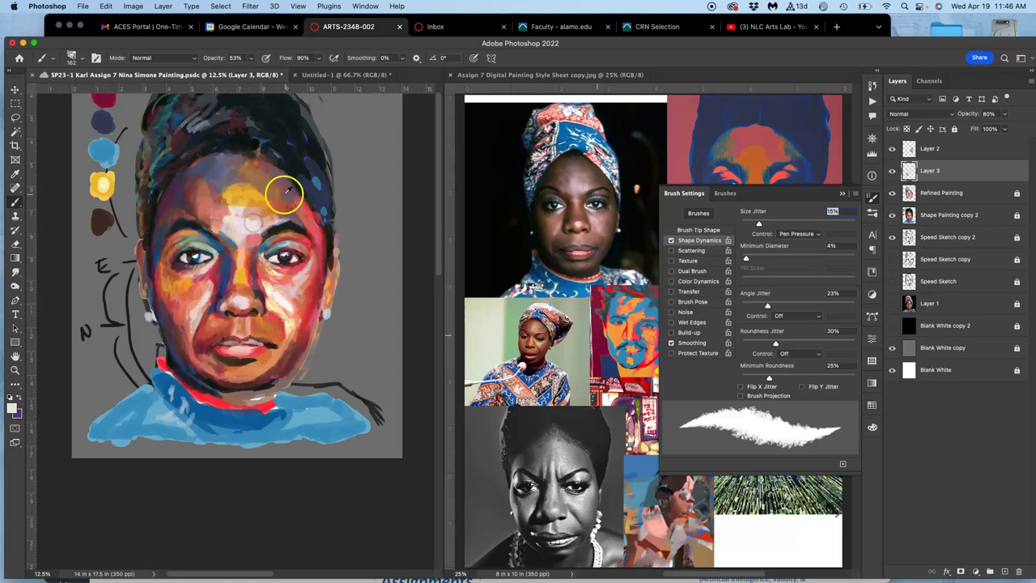
pyautogui.moveTo(276, 212); pyautogui.dragTo(256, 222)
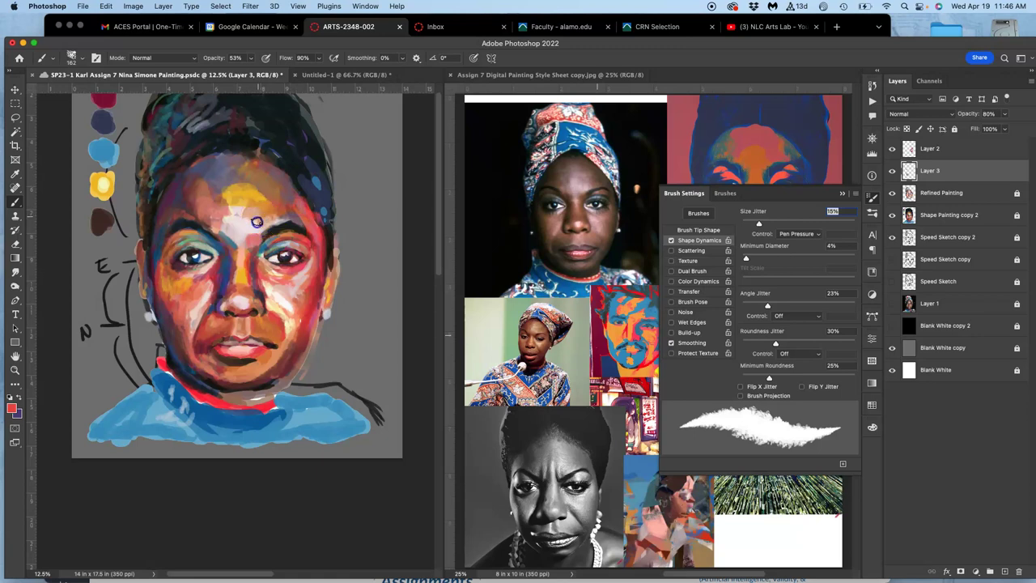
pyautogui.keyDown('alt'); pyautogui.click(243, 209); pyautogui.keyUp('alt')
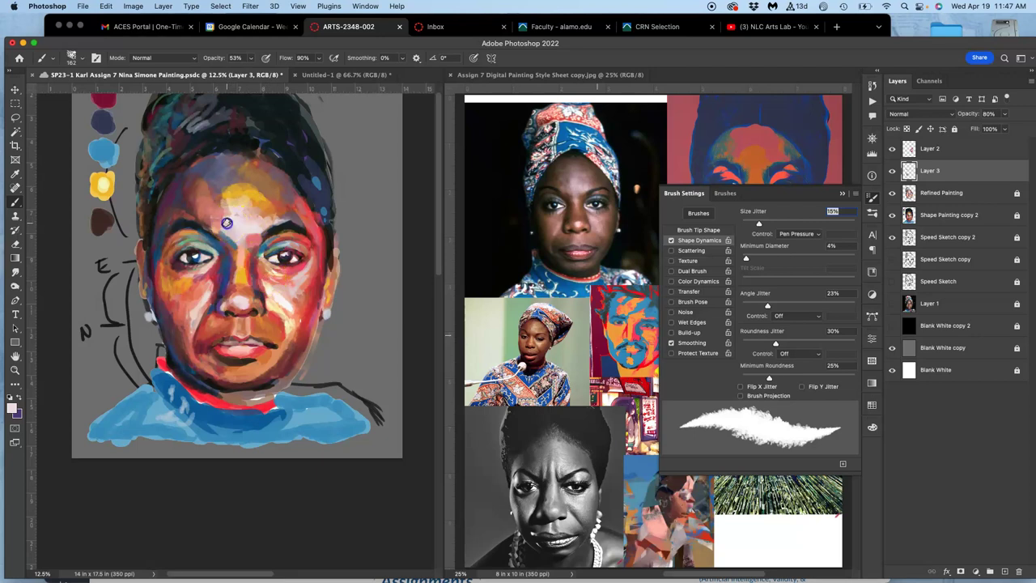
pyautogui.keyDown('alt'); pyautogui.click(286, 319); pyautogui.keyUp('alt')
pyautogui.moveTo(241, 213); pyautogui.dragTo(251, 215)
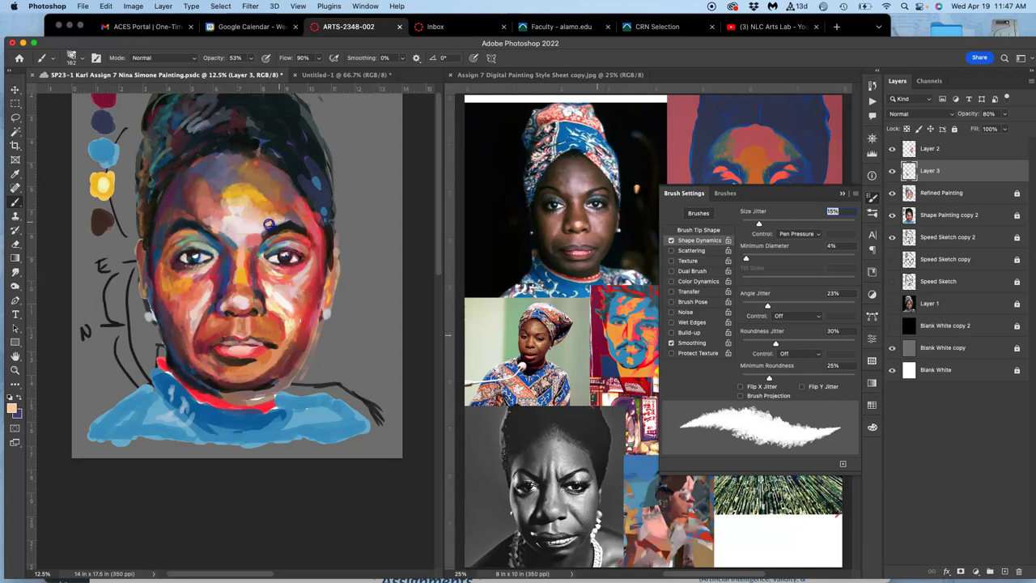
# Dab sampled skin tones along the nose bridge, beside the left nostril and toward the mouth.
pyautogui.click(251, 267)
pyautogui.keyDown('alt'); pyautogui.click(225, 267); pyautogui.keyUp('alt')
pyautogui.keyDown('alt'); pyautogui.click(209, 293); pyautogui.keyUp('alt')
pyautogui.moveTo(212, 293)
pyautogui.mouseDown()
pyautogui.moveTo(194, 343)
pyautogui.moveTo(216, 335)
pyautogui.moveTo(216, 299)
pyautogui.moveTo(207, 303)
pyautogui.moveTo(223, 319)
pyautogui.moveTo(209, 297)
pyautogui.mouseUp()
pyautogui.keyDown('alt'); pyautogui.click(214, 301); pyautogui.keyUp('alt')
pyautogui.keyDown('alt'); pyautogui.click(219, 321); pyautogui.keyUp('alt')
pyautogui.keyDown('alt'); pyautogui.click(201, 343); pyautogui.keyUp('alt')
pyautogui.keyDown('alt'); pyautogui.click(248, 335); pyautogui.keyUp('alt')
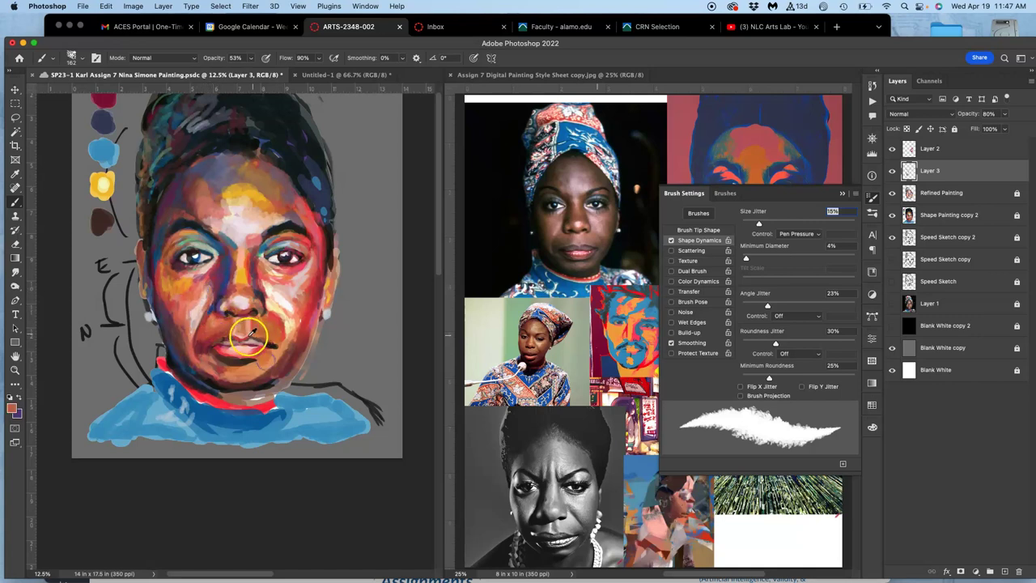
# Paint sampled dark blue shading below the left corner of the lower lip and onto the chin.
pyautogui.keyDown('alt'); pyautogui.click(221, 287); pyautogui.keyUp('alt')
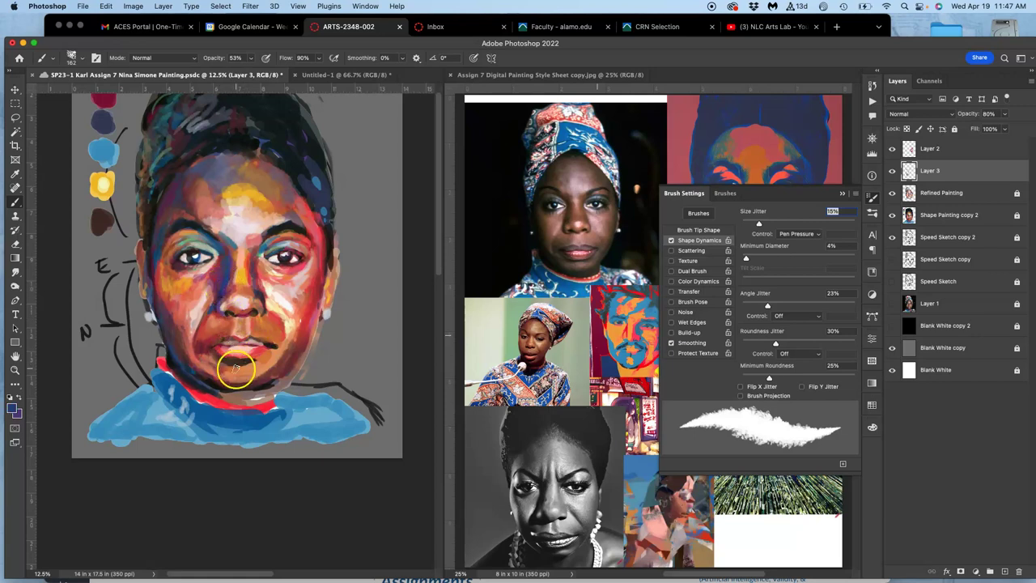
pyautogui.moveTo(212, 353); pyautogui.dragTo(217, 362)
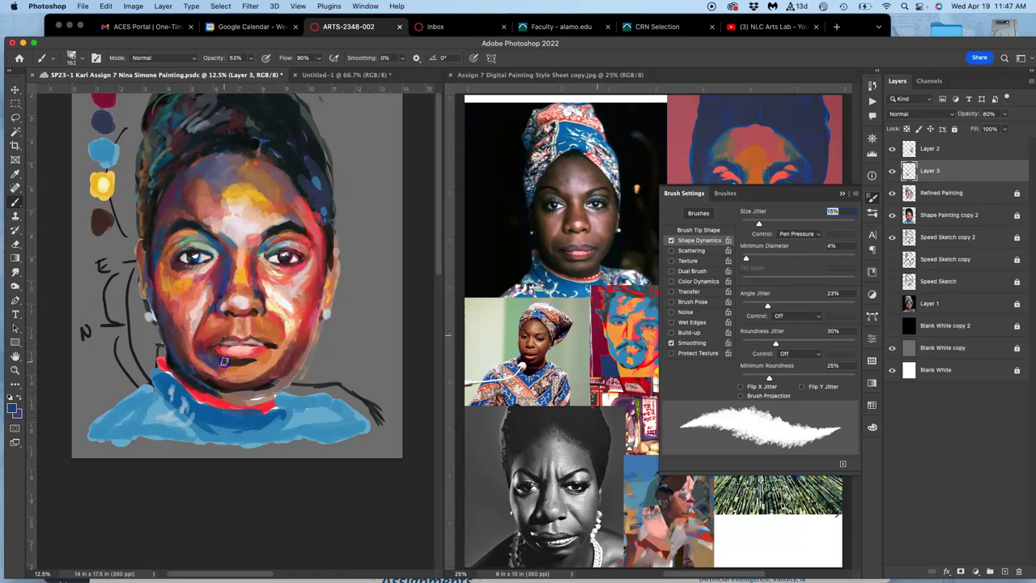
pyautogui.moveTo(223, 371)
pyautogui.mouseDown()
pyautogui.moveTo(219, 385)
pyautogui.moveTo(213, 370)
pyautogui.moveTo(220, 374)
pyautogui.mouseUp()
# Mix a green foreground color, #60a971, and daub it as a new swatch below the brown palette swatch.
pyautogui.keyDown('alt'); pyautogui.click(746, 490); pyautogui.keyUp('alt')
pyautogui.keyDown('alt'); pyautogui.click(744, 489); pyautogui.keyUp('alt')
pyautogui.keyDown('alt'); pyautogui.click(742, 491); pyautogui.keyUp('alt')
pyautogui.click(14, 408)
pyautogui.click(562, 385)
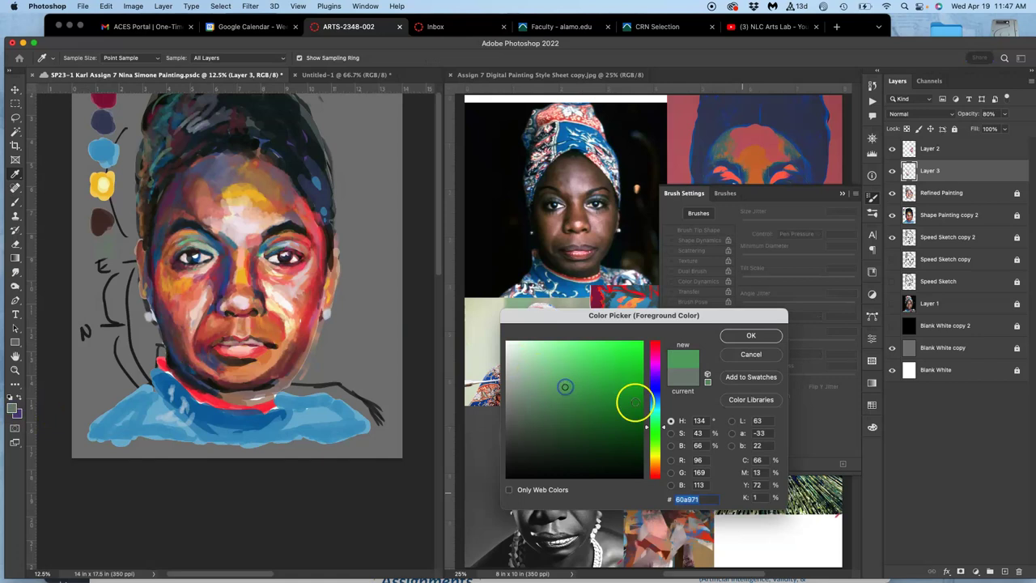
pyautogui.click(744, 335)
pyautogui.moveTo(108, 248)
pyautogui.mouseDown()
pyautogui.moveTo(174, 235)
pyautogui.moveTo(212, 246)
pyautogui.mouseUp()
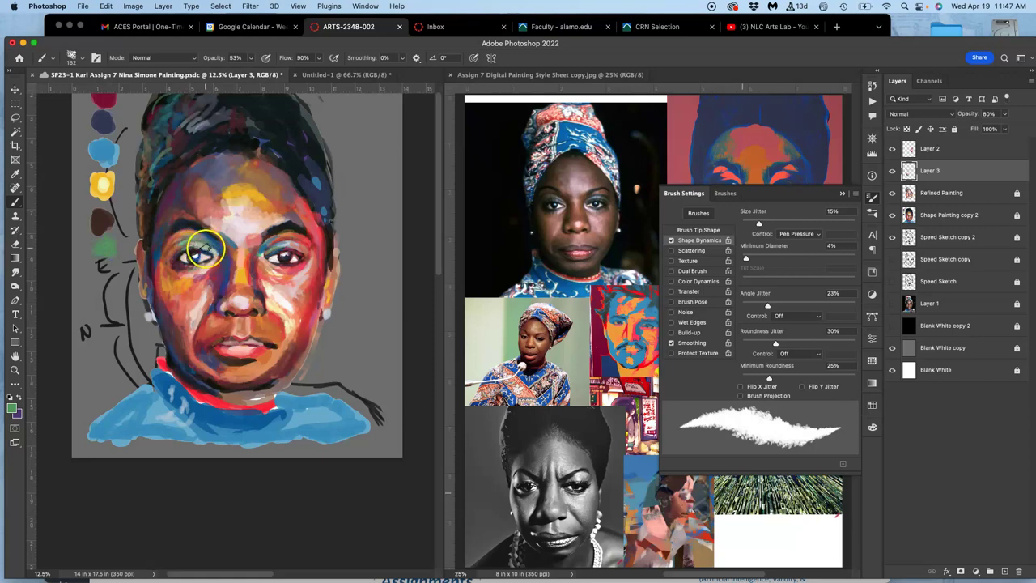
pyautogui.click(197, 391)
pyautogui.click(195, 243)
pyautogui.moveTo(213, 250); pyautogui.dragTo(204, 247)
pyautogui.press('super+z')
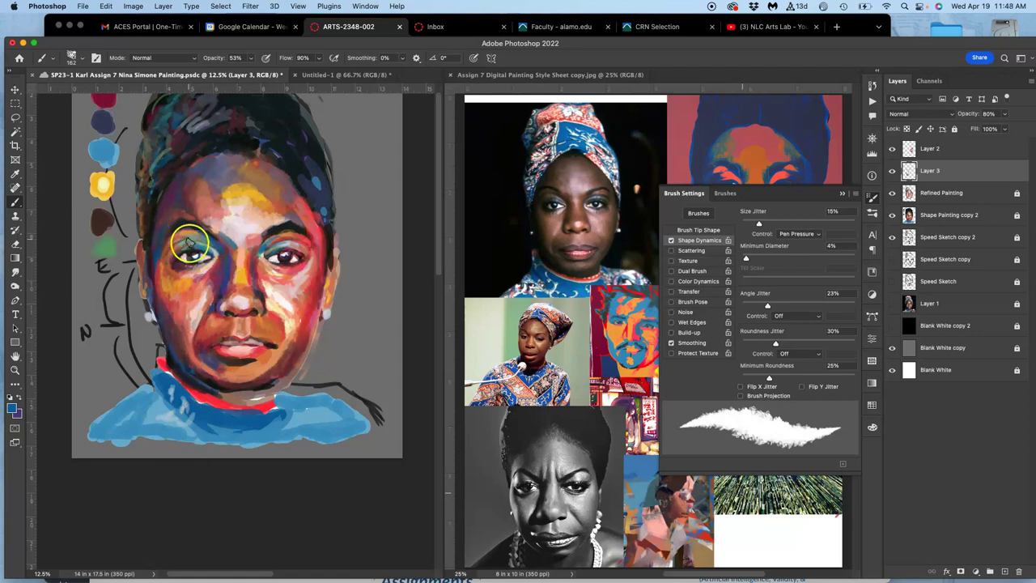
pyautogui.press('super+z')
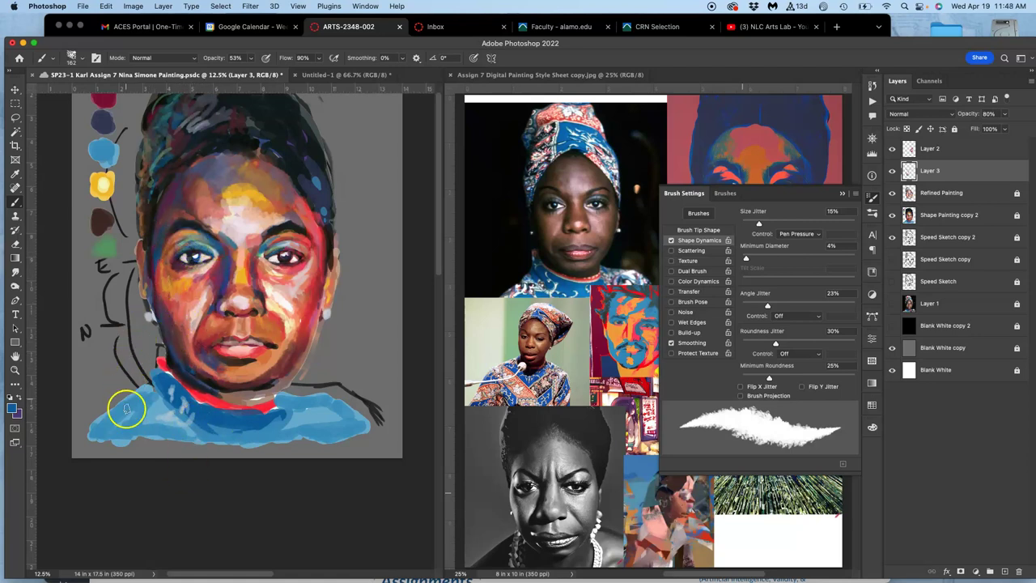
# Brush sampled color over the left eyelid and in short dabs down the nose side and left cheek fold.
pyautogui.keyDown('alt'); pyautogui.click(220, 278); pyautogui.keyUp('alt')
pyautogui.moveTo(196, 238)
pyautogui.mouseDown()
pyautogui.moveTo(223, 235)
pyautogui.moveTo(220, 244)
pyautogui.mouseUp()
pyautogui.click(232, 272)
pyautogui.click(213, 310)
pyautogui.click(205, 351)
pyautogui.click(208, 308)
pyautogui.click(199, 330)
pyautogui.click(218, 312)
pyautogui.click(223, 331)
pyautogui.moveTo(207, 301); pyautogui.dragTo(212, 286)
pyautogui.moveTo(178, 348); pyautogui.dragTo(191, 332)
# Work sampled pale pink and dark brown strokes into the left cheek and temple, extending to the right cheek.
pyautogui.keyDown('alt'); pyautogui.click(200, 317); pyautogui.keyUp('alt')
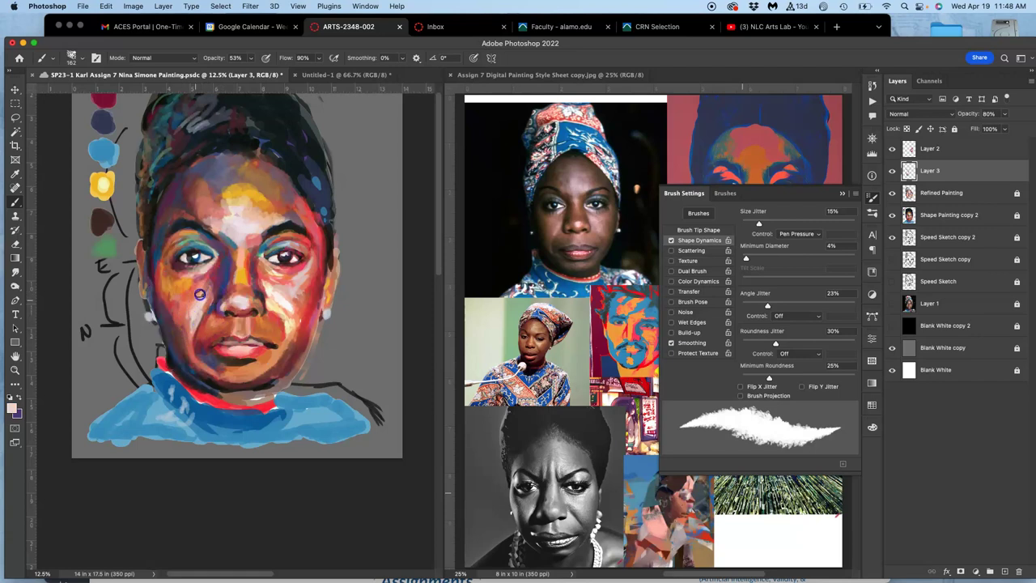
pyautogui.keyDown('alt'); pyautogui.click(211, 325); pyautogui.keyUp('alt')
pyautogui.moveTo(214, 333)
pyautogui.mouseDown()
pyautogui.moveTo(183, 297)
pyautogui.moveTo(174, 316)
pyautogui.mouseUp()
pyautogui.keyDown('alt'); pyautogui.click(169, 309); pyautogui.keyUp('alt')
pyautogui.moveTo(158, 276); pyautogui.dragTo(164, 244)
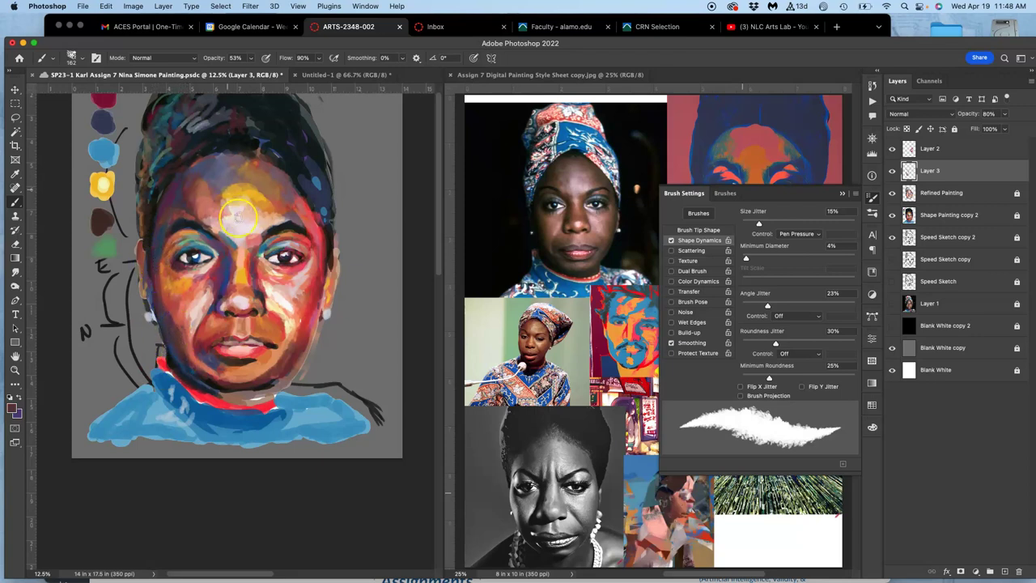
pyautogui.moveTo(276, 320)
pyautogui.mouseDown()
pyautogui.moveTo(296, 254)
pyautogui.moveTo(303, 278)
pyautogui.moveTo(321, 238)
pyautogui.moveTo(316, 226)
pyautogui.mouseUp()
# Move Layer 2 directly below Layer 3, lock it, and compare the portrait with it hidden and shown.
pyautogui.moveTo(940, 152); pyautogui.dragTo(935, 183)
pyautogui.click(954, 129)
pyautogui.click(892, 171)
pyautogui.click(892, 171)
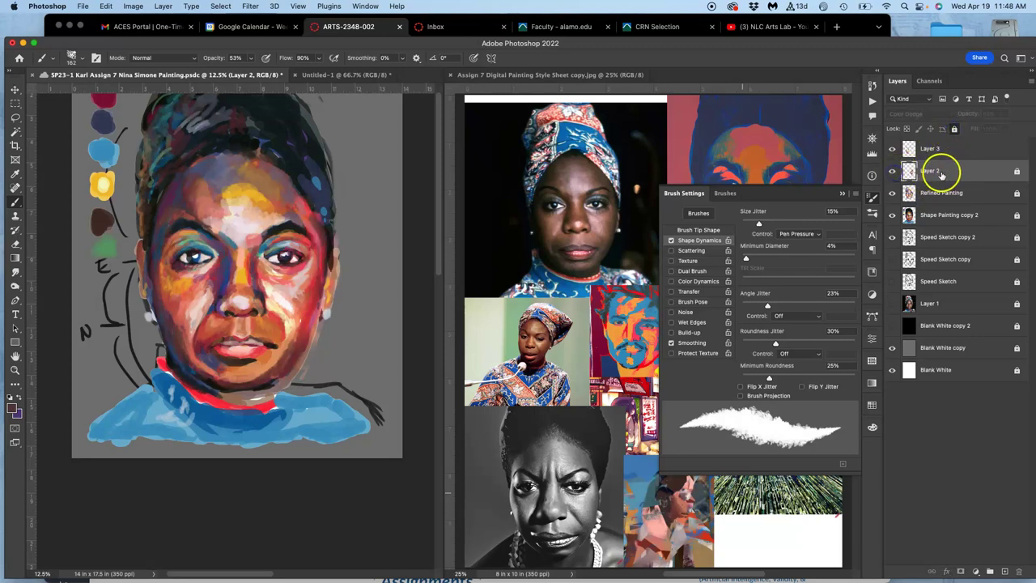
# Set the Color Dodge Layer 2 to 55% opacity and lock it again.
pyautogui.click(953, 129)
pyautogui.click(1004, 115)
pyautogui.moveTo(992, 128); pyautogui.dragTo(989, 128)
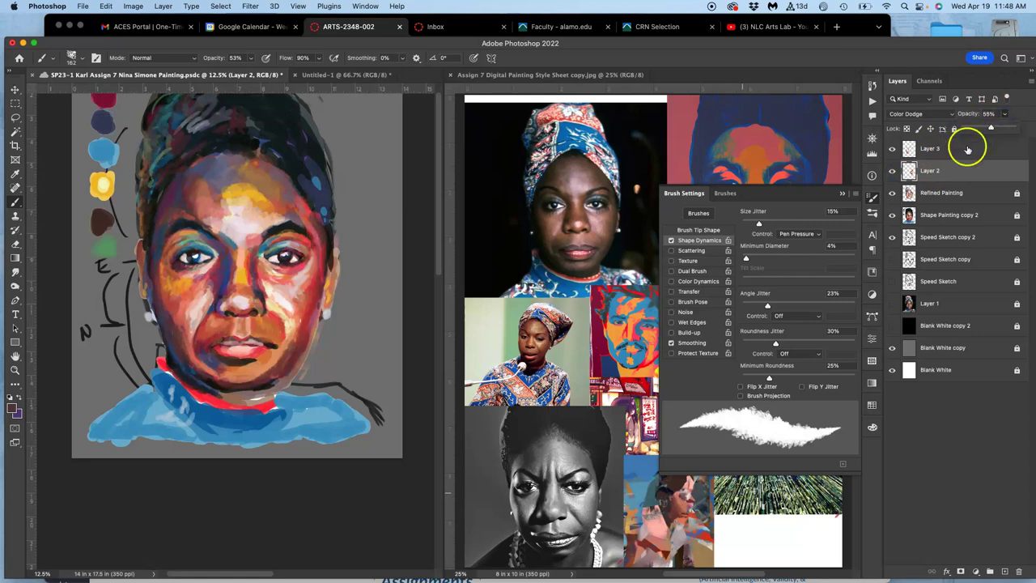
pyautogui.click(960, 170)
pyautogui.click(954, 129)
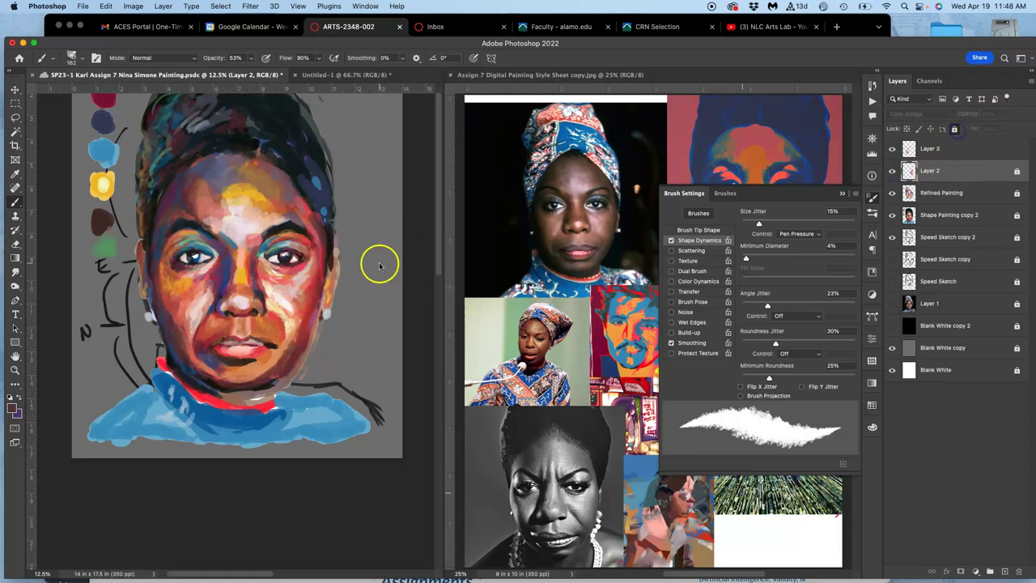
# Collapse the brush settings and paint sampled dark purple shading on Layer 3 from the right mouth corner to the chin.
pyautogui.keyDown('alt'); pyautogui.click(283, 202); pyautogui.keyUp('alt')
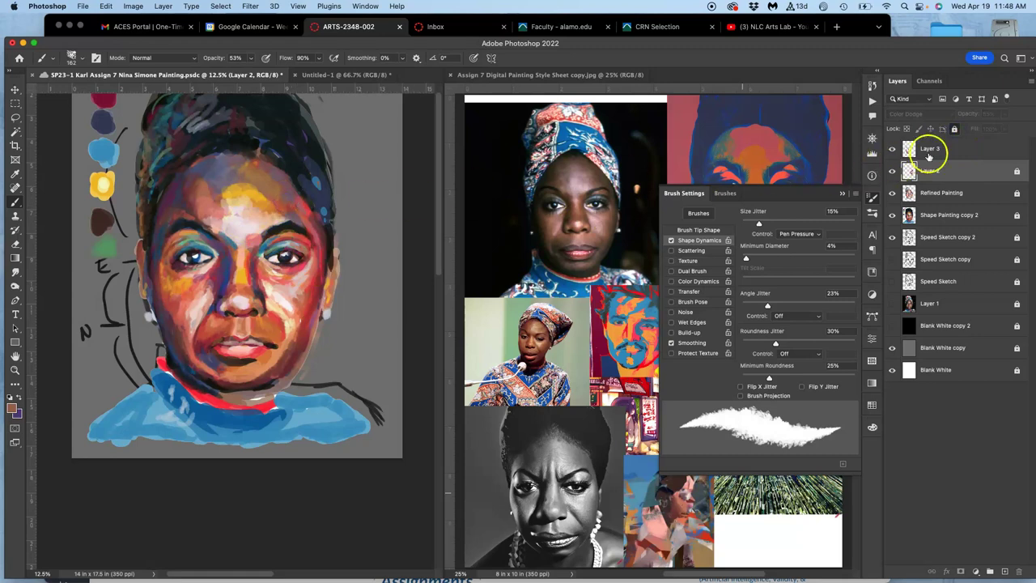
pyautogui.click(842, 193)
pyautogui.click(936, 151)
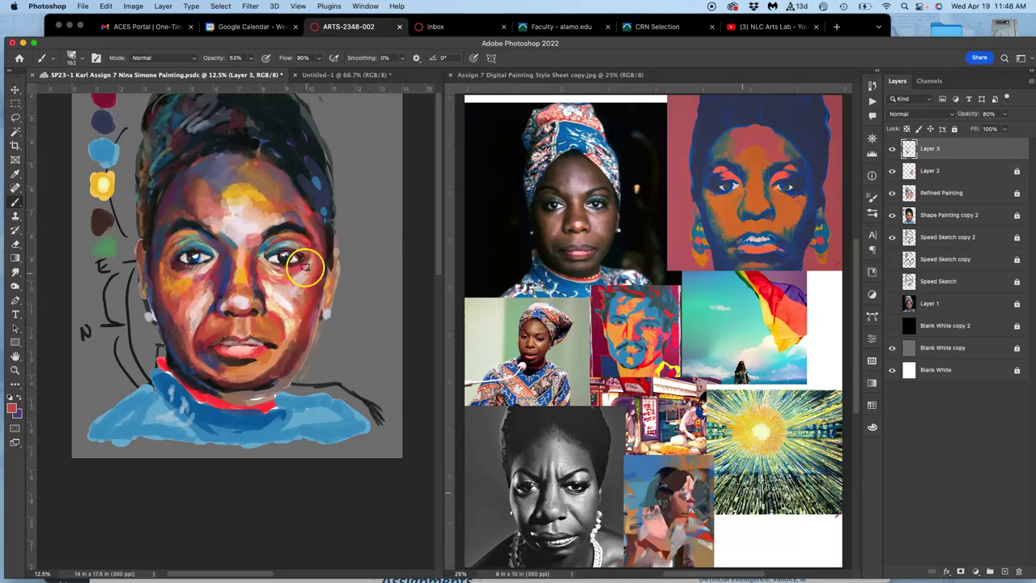
pyautogui.keyDown('alt'); pyautogui.click(213, 364); pyautogui.keyUp('alt')
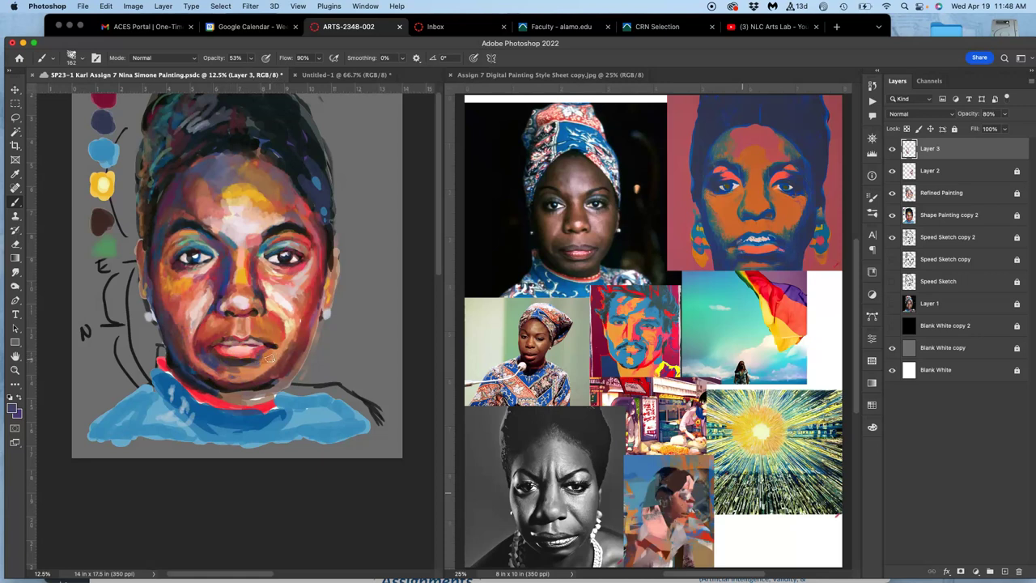
pyautogui.moveTo(264, 361)
pyautogui.mouseDown()
pyautogui.moveTo(277, 370)
pyautogui.moveTo(272, 379)
pyautogui.moveTo(273, 370)
pyautogui.moveTo(241, 393)
pyautogui.mouseUp()
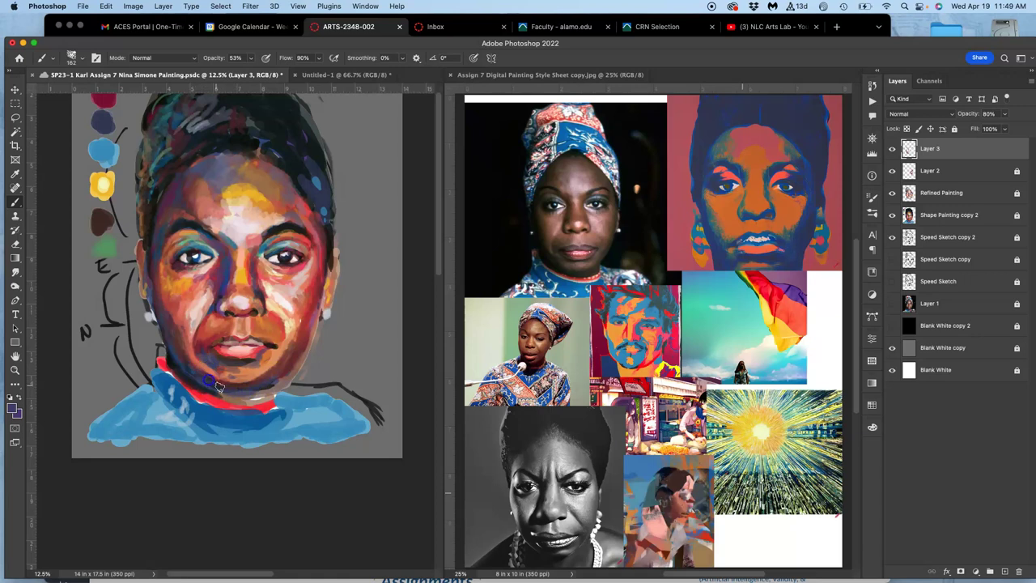
# Compare the portrait with the Shape Painting copy 2 layer hidden and shown.
pyautogui.click(891, 215)
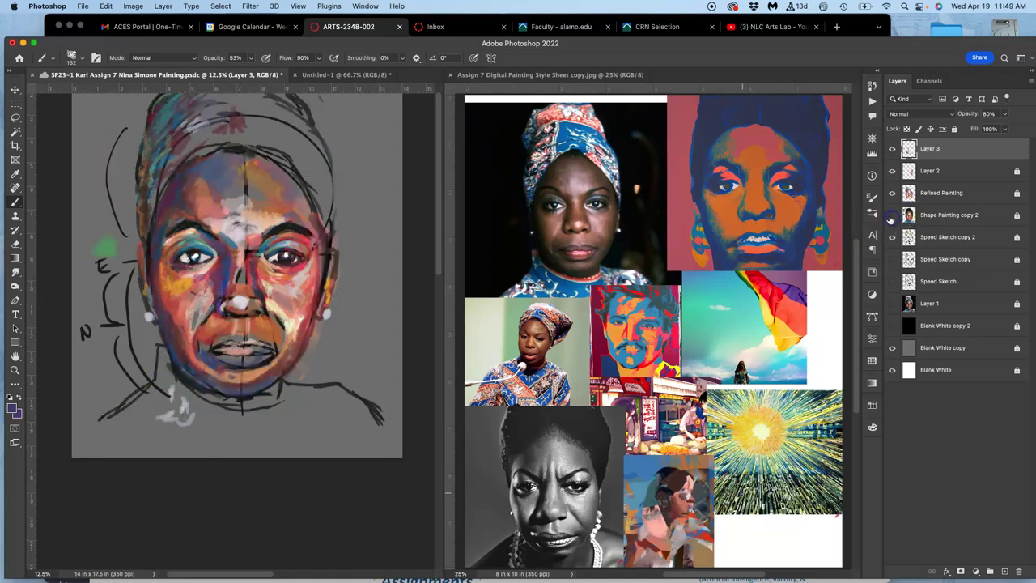
pyautogui.click(891, 217)
pyautogui.click(891, 215)
# Darken below the lower lip and the neck shadow under the chin with sampled near-black and brown strokes.
pyautogui.moveTo(273, 356)
pyautogui.mouseDown()
pyautogui.moveTo(250, 342)
pyautogui.moveTo(254, 350)
pyautogui.mouseUp()
pyautogui.keyDown('alt'); pyautogui.click(261, 356); pyautogui.keyUp('alt')
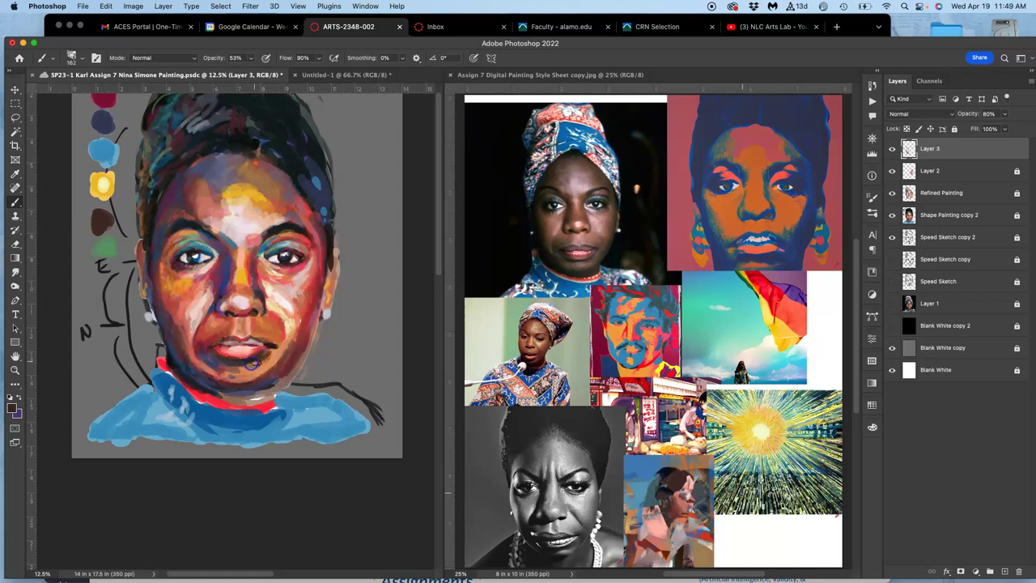
pyautogui.keyDown('alt'); pyautogui.click(203, 391); pyautogui.keyUp('alt')
pyautogui.moveTo(220, 398); pyautogui.dragTo(244, 403)
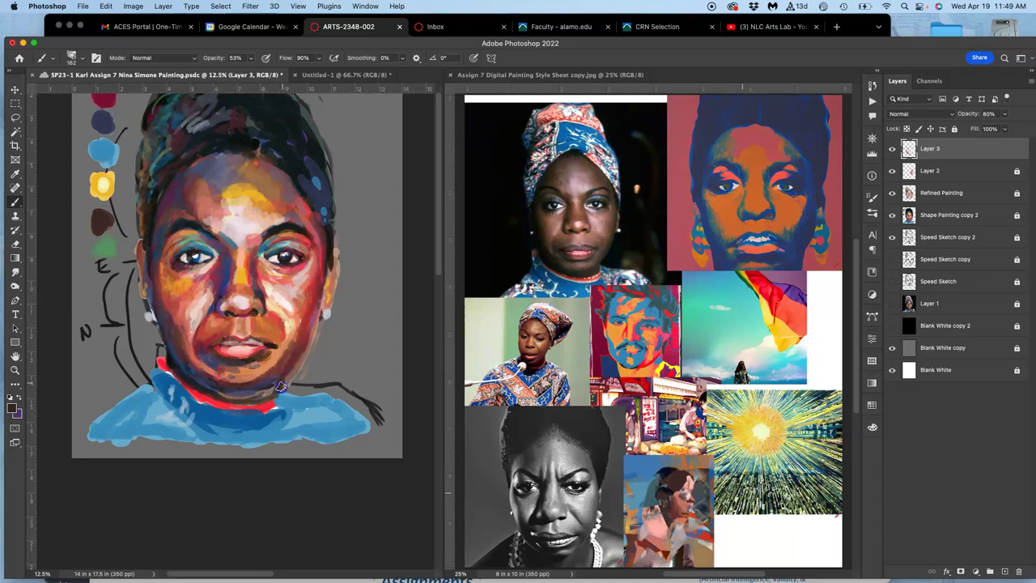
pyautogui.keyDown('alt'); pyautogui.click(216, 392); pyautogui.keyUp('alt')
pyautogui.moveTo(220, 394)
pyautogui.mouseDown()
pyautogui.moveTo(245, 399)
pyautogui.moveTo(289, 374)
pyautogui.mouseUp()
pyautogui.keyDown('alt'); pyautogui.click(210, 394); pyautogui.keyUp('alt')
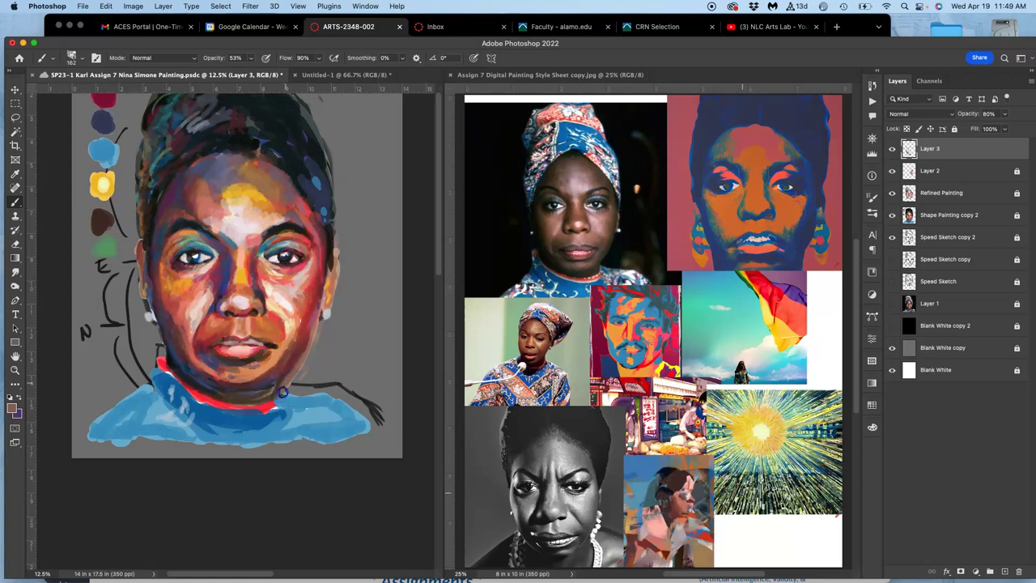
# Rework the red collar edge below the left jaw with sampled strokes, including blue and dark purple.
pyautogui.keyDown('alt'); pyautogui.click(201, 397); pyautogui.keyUp('alt')
pyautogui.moveTo(166, 363); pyautogui.dragTo(192, 395)
pyautogui.moveTo(162, 362); pyautogui.dragTo(200, 398)
pyautogui.keyDown('alt'); pyautogui.click(190, 376); pyautogui.keyUp('alt')
pyautogui.keyDown('alt'); pyautogui.click(208, 416); pyautogui.keyUp('alt')
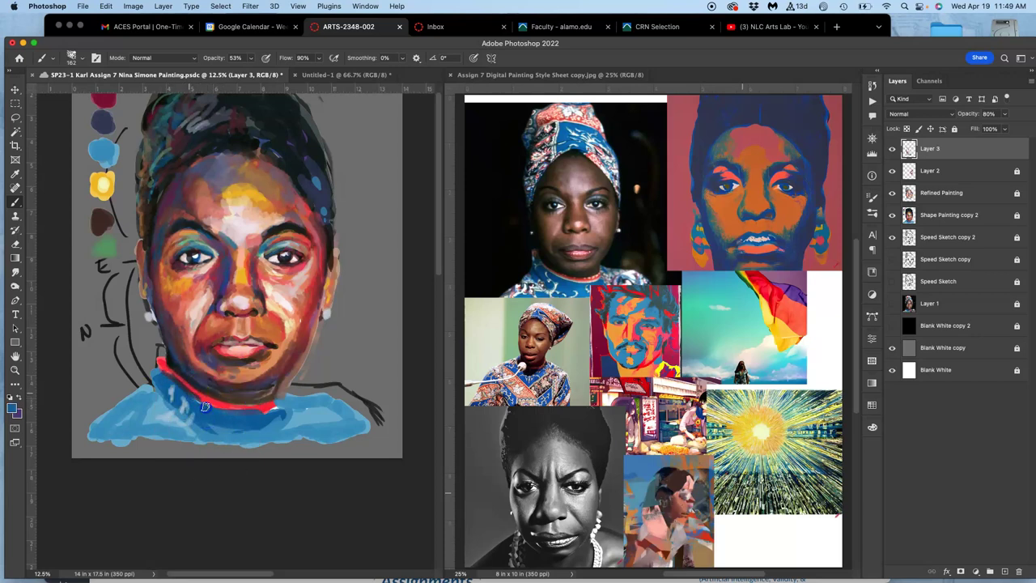
pyautogui.keyDown('alt'); pyautogui.click(308, 175); pyautogui.keyUp('alt')
pyautogui.click(178, 384)
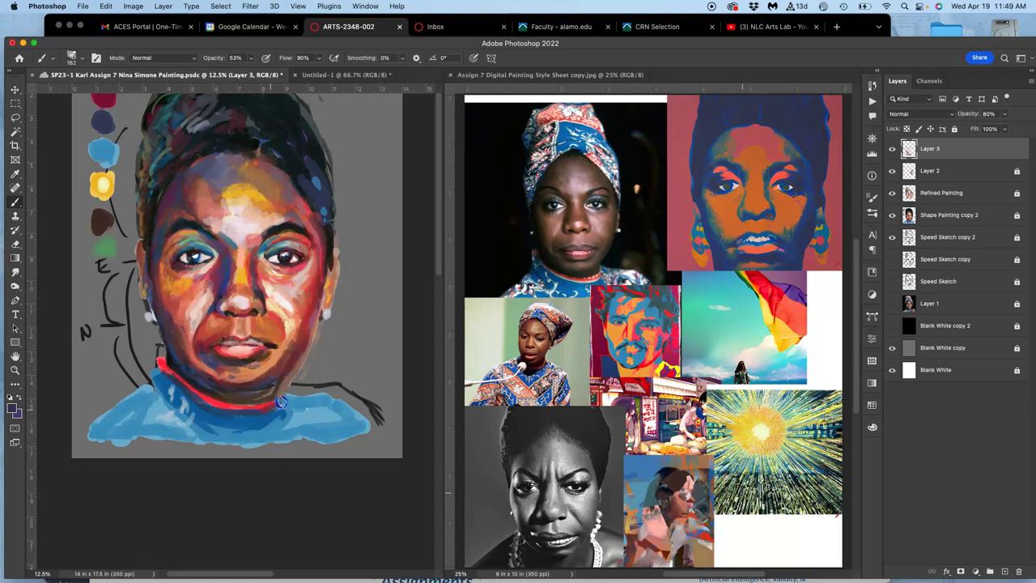
# Rework the collar edge under the chin and dab sampled pale pink, red and light grey-blue strokes across the blue shirt's left side.
pyautogui.moveTo(282, 393); pyautogui.dragTo(252, 407)
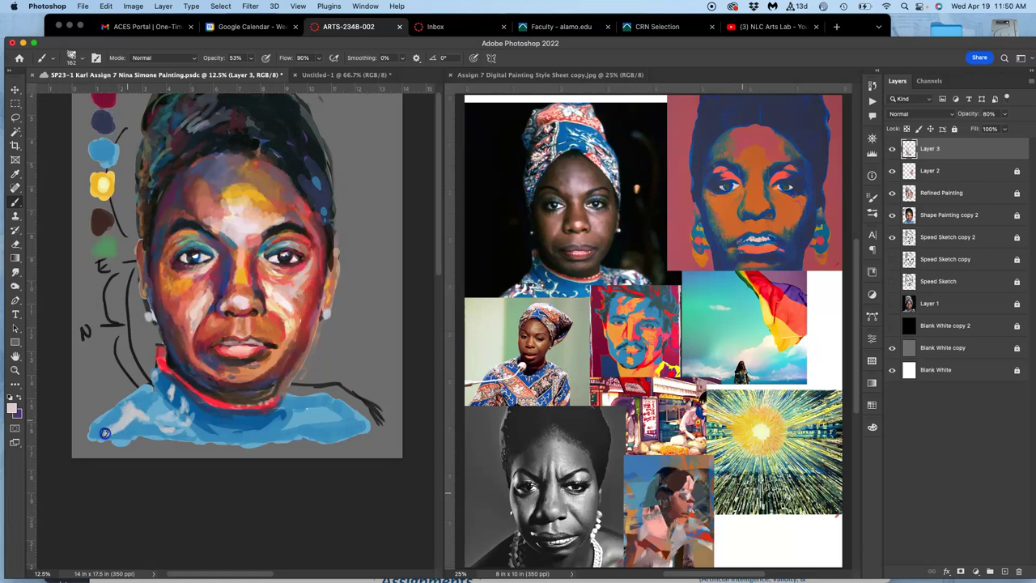
pyautogui.moveTo(94, 443); pyautogui.dragTo(135, 434)
pyautogui.keyDown('alt'); pyautogui.click(196, 393); pyautogui.keyUp('alt')
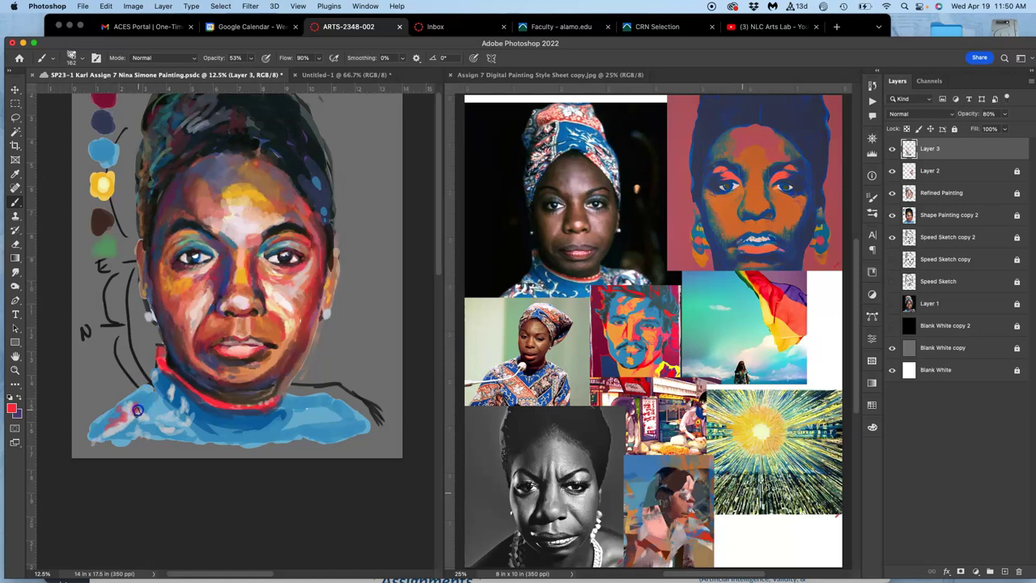
pyautogui.moveTo(203, 429)
pyautogui.mouseDown()
pyautogui.moveTo(296, 419)
pyautogui.moveTo(259, 433)
pyautogui.moveTo(189, 415)
pyautogui.mouseUp()
pyautogui.keyDown('alt'); pyautogui.click(189, 421); pyautogui.keyUp('alt')
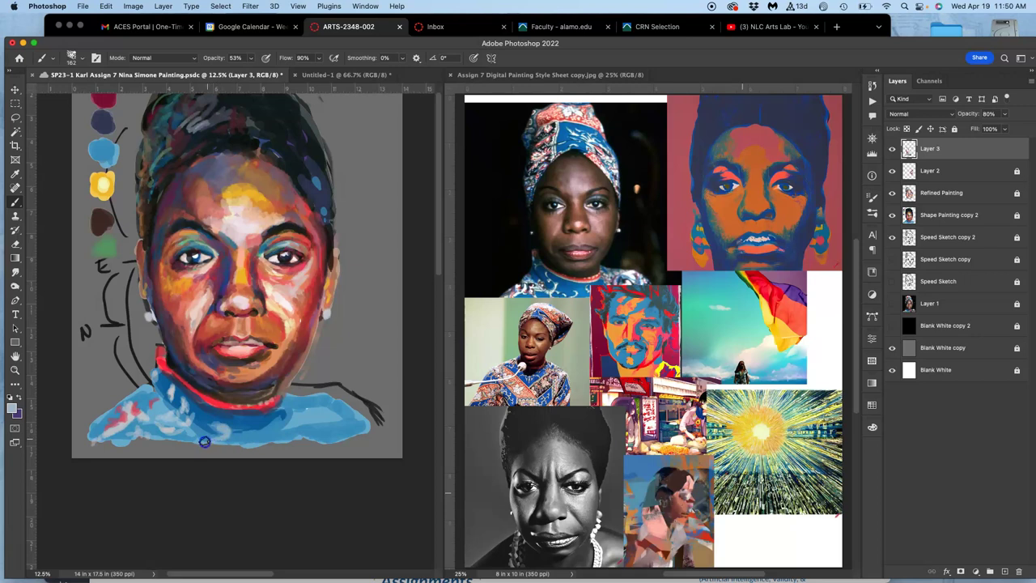
pyautogui.moveTo(197, 443)
pyautogui.mouseDown()
pyautogui.moveTo(162, 412)
pyautogui.moveTo(175, 435)
pyautogui.mouseUp()
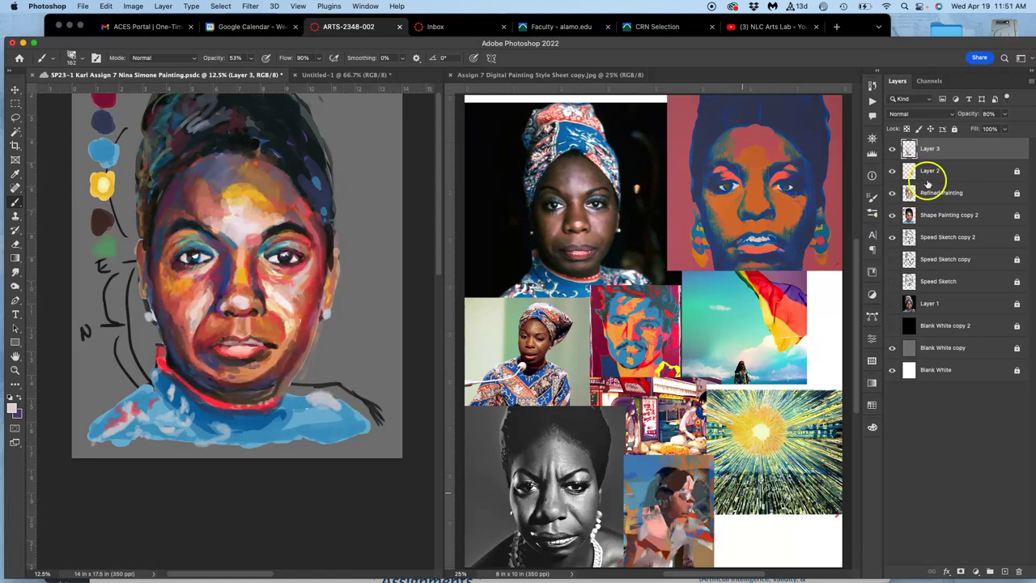
# Merge a copy of all visible layers into a new layer, lasso its forehead highlight and copy that patch to its own layer.
pyautogui.click(166, 6)
pyautogui.keyDown('alt'); pyautogui.click(202, 399); pyautogui.keyUp('alt')
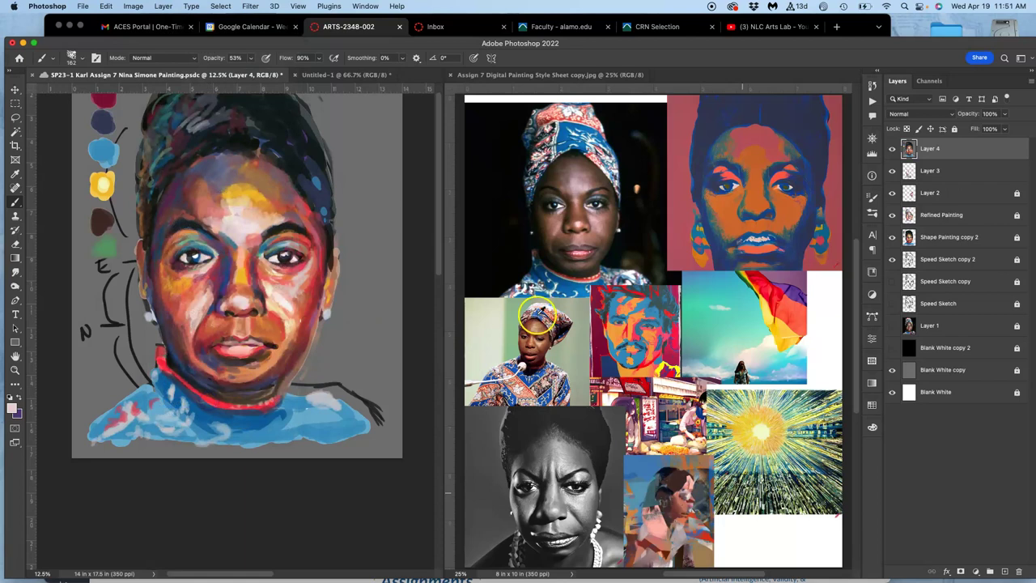
pyautogui.click(14, 118)
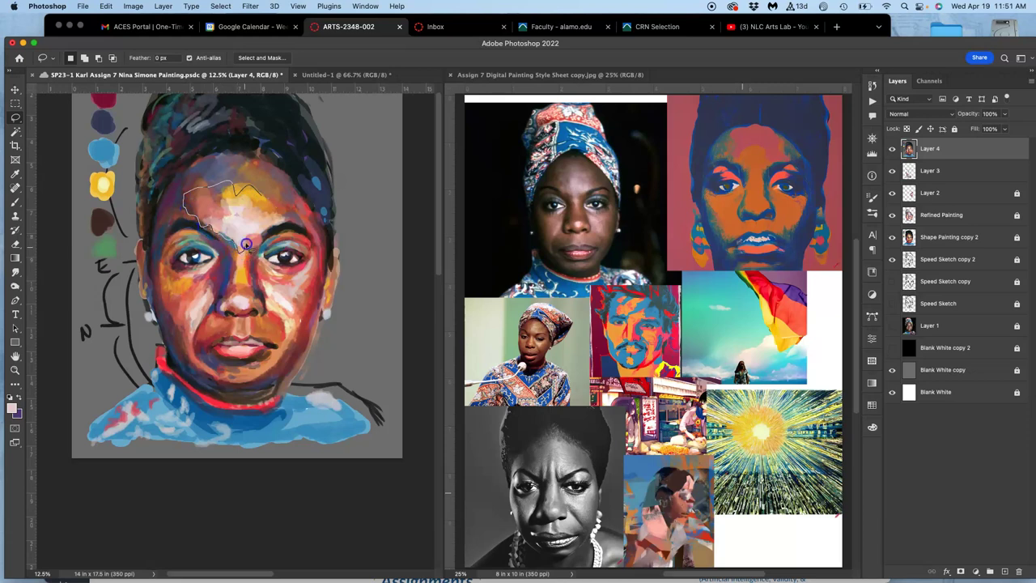
pyautogui.moveTo(253, 193); pyautogui.dragTo(254, 194)
pyautogui.press('super+j')
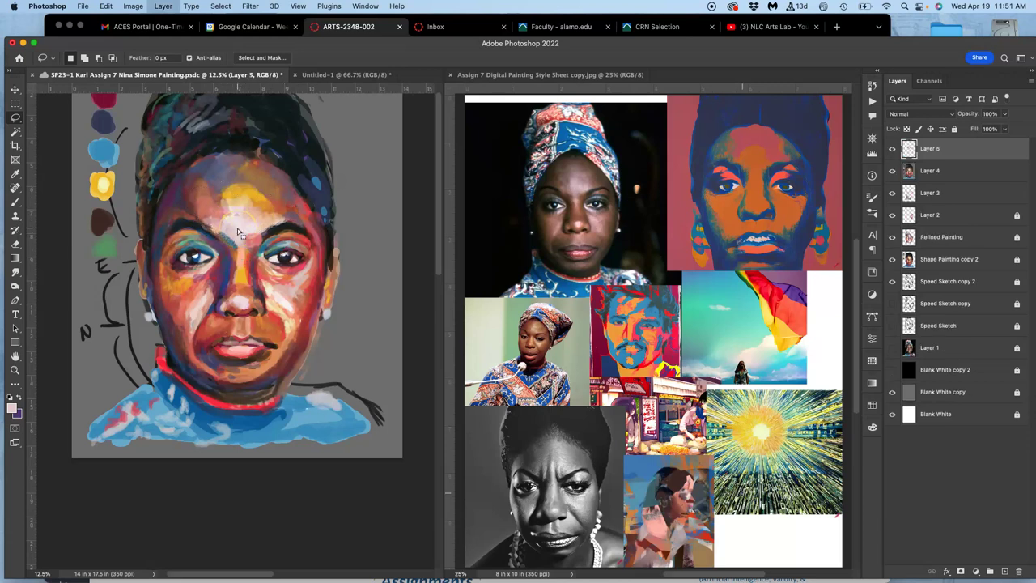
# Delete the merged Layer 4 and move the forehead patch on Layer 5 onto the shirt's right shoulder.
pyautogui.click(925, 171)
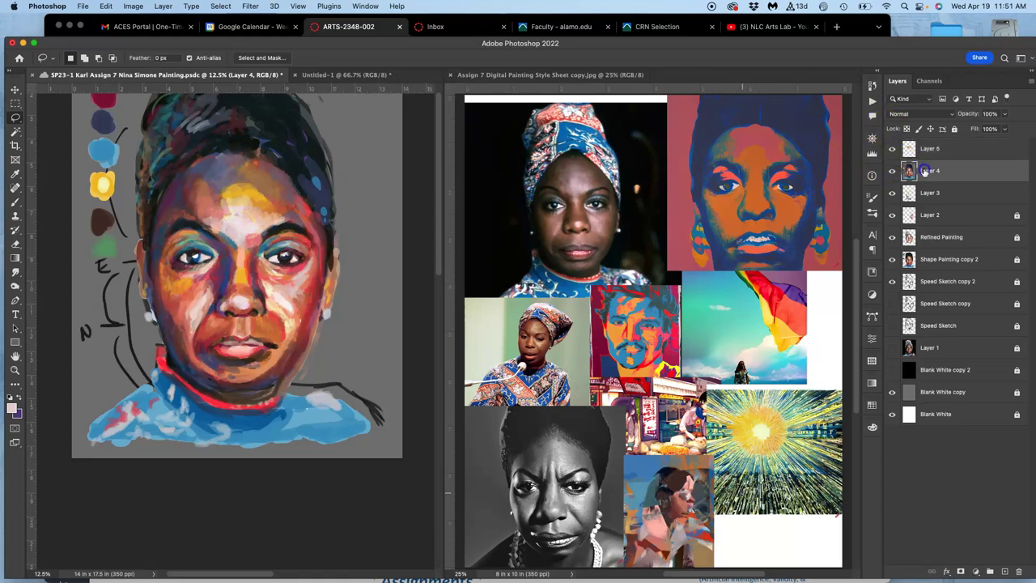
pyautogui.press('Delete')
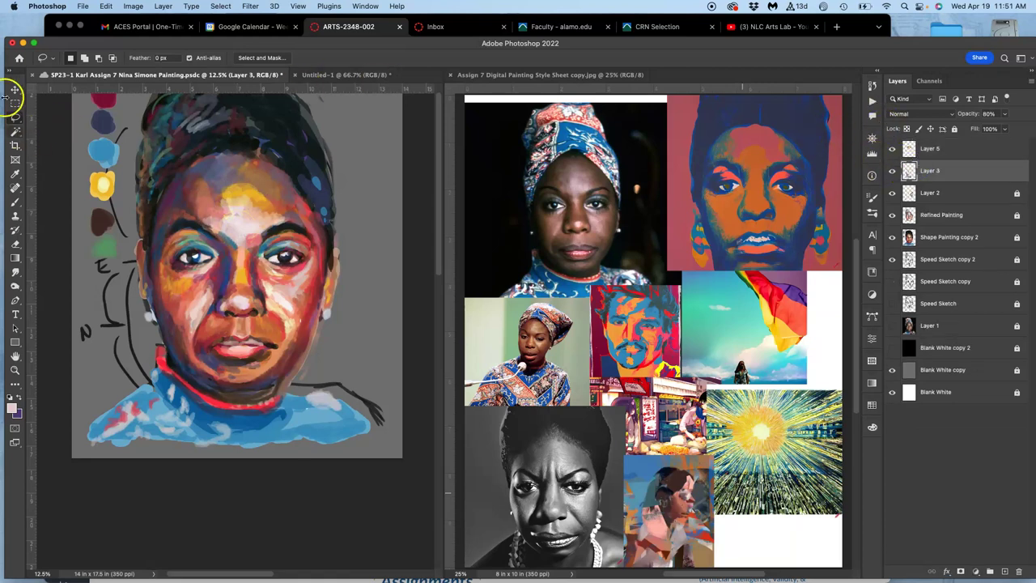
pyautogui.click(927, 153)
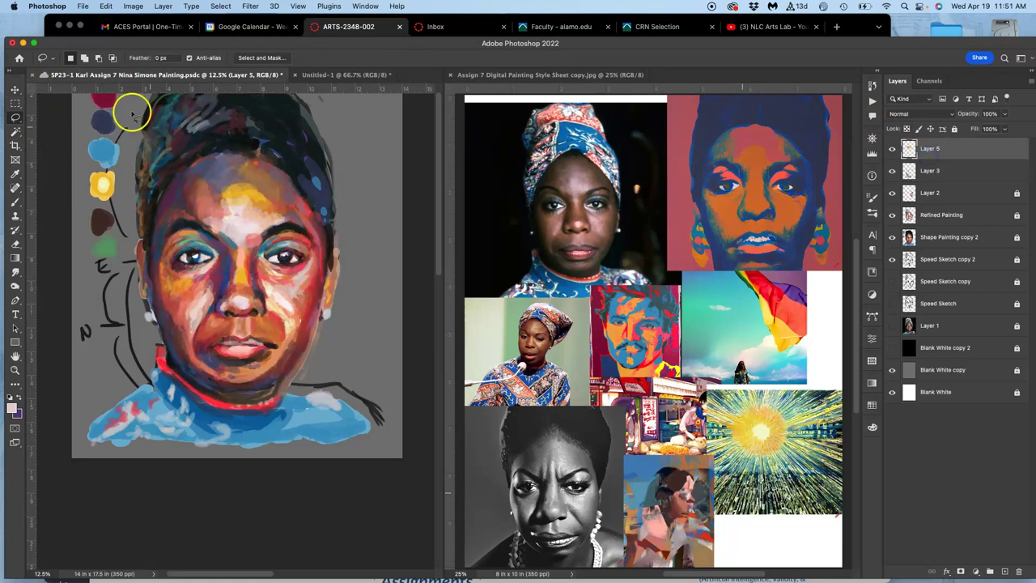
pyautogui.click(15, 90)
pyautogui.moveTo(246, 221)
pyautogui.mouseDown()
pyautogui.moveTo(331, 340)
pyautogui.moveTo(342, 397)
pyautogui.moveTo(329, 406)
pyautogui.moveTo(331, 450)
pyautogui.moveTo(339, 396)
pyautogui.moveTo(332, 408)
pyautogui.mouseUp()
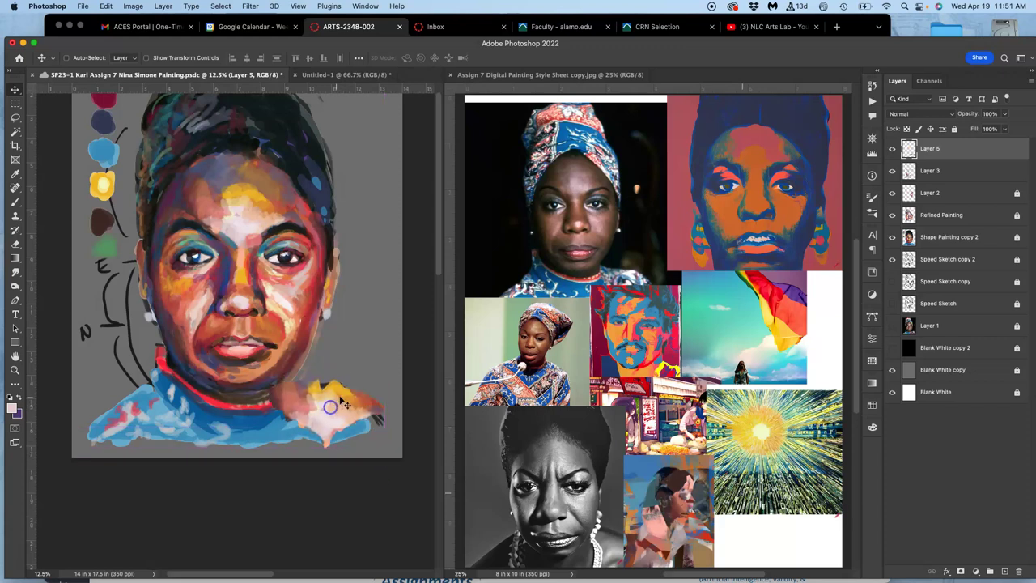
# Set Layer 5's blending mode to Screen and its opacity to 72%.
pyautogui.click(912, 114)
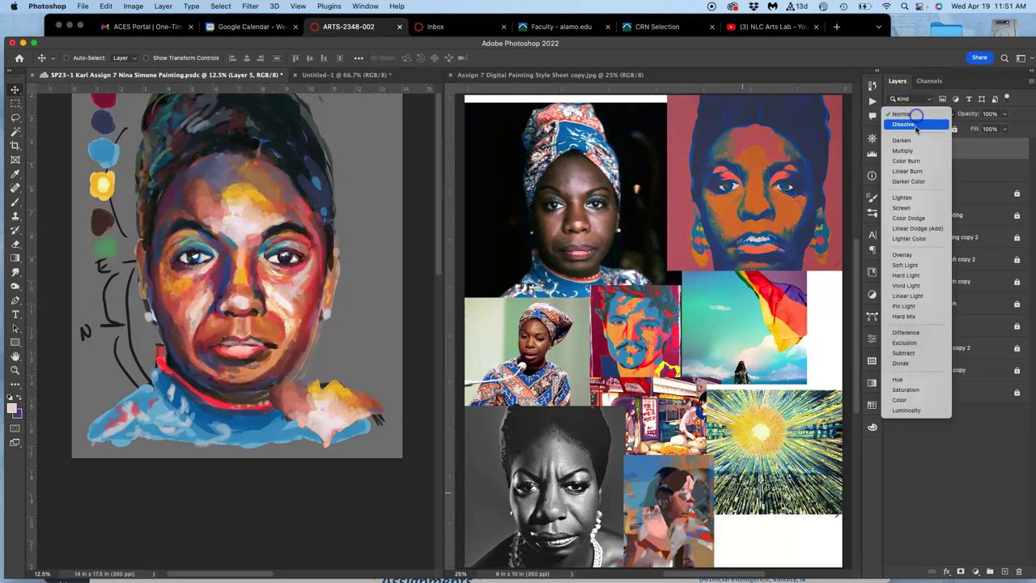
pyautogui.click(913, 208)
pyautogui.click(1005, 115)
pyautogui.press('super+s')
pyautogui.moveTo(986, 128); pyautogui.dragTo(990, 130)
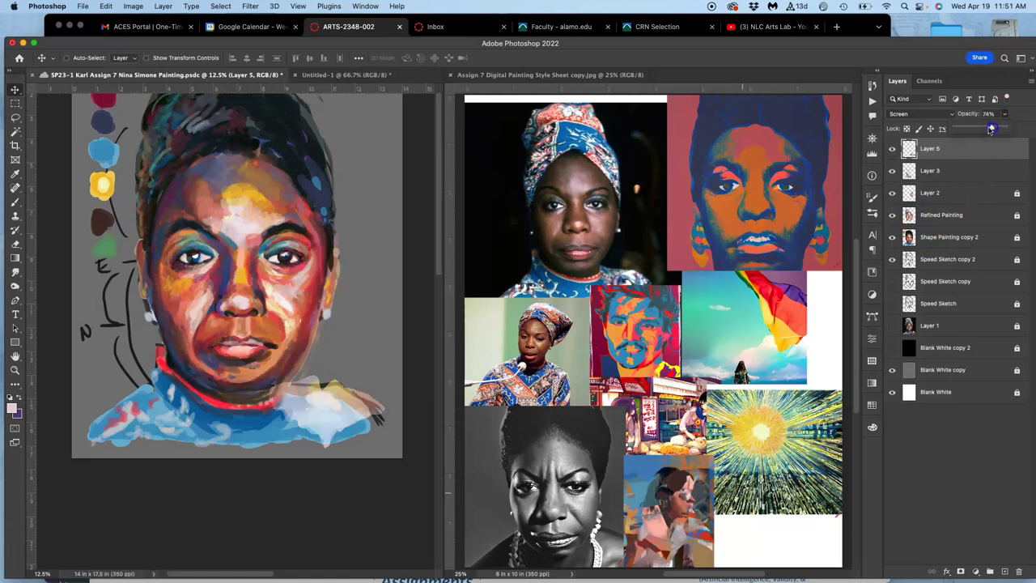
# Erase the shoulder patch's spill along the shoulder line, the shirt's lower edge and the outer right side.
pyautogui.click(15, 243)
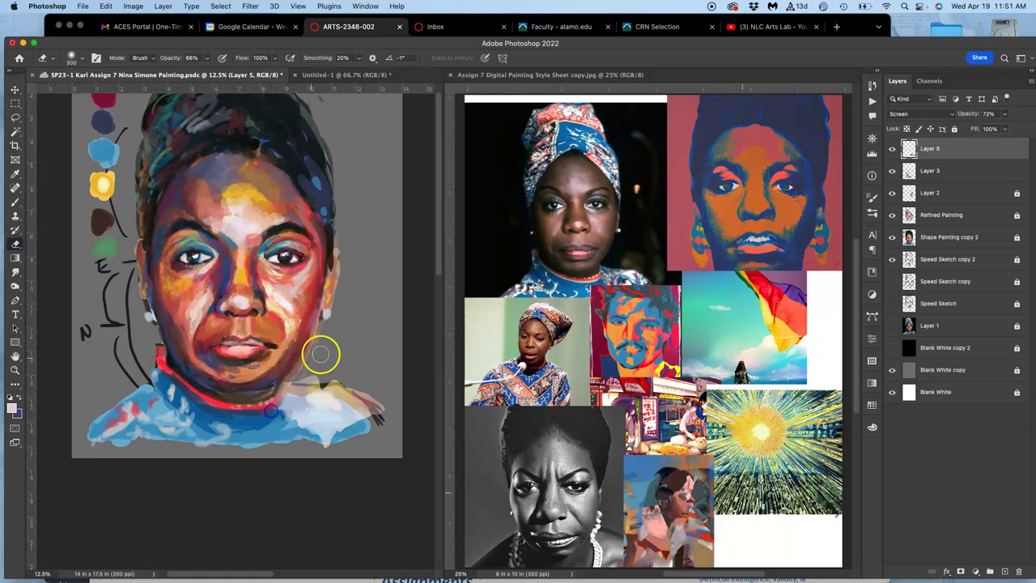
pyautogui.moveTo(340, 379); pyautogui.dragTo(353, 382)
pyautogui.moveTo(355, 383)
pyautogui.mouseDown()
pyautogui.moveTo(384, 402)
pyautogui.moveTo(391, 421)
pyautogui.moveTo(350, 424)
pyautogui.moveTo(313, 449)
pyautogui.mouseUp()
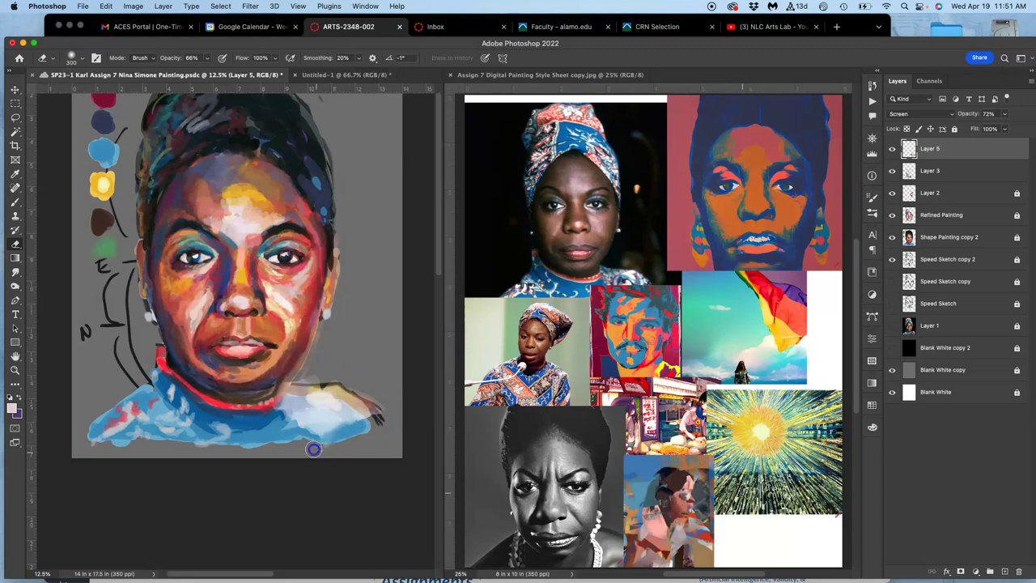
pyautogui.moveTo(387, 420); pyautogui.dragTo(392, 411)
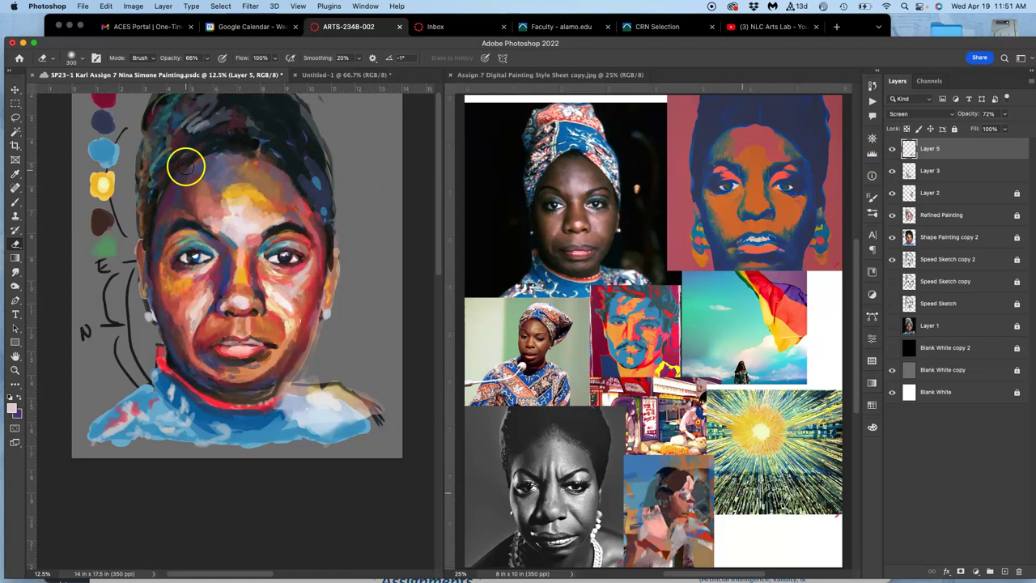
# Place Layer 5 beneath Layer 3, lock it and compare the shoulder with the patch hidden and shown.
pyautogui.moveTo(949, 155); pyautogui.dragTo(948, 180)
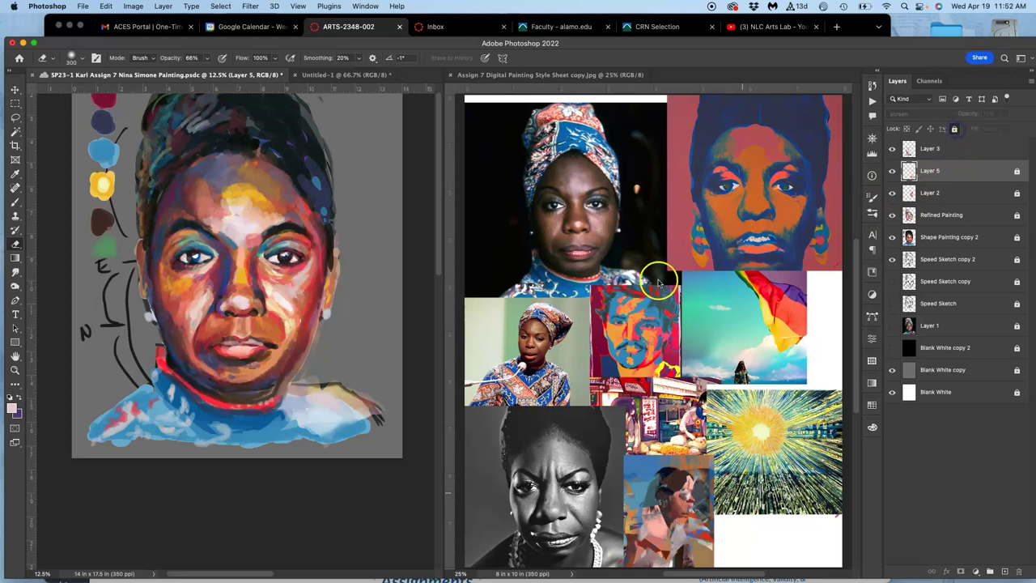
pyautogui.click(893, 170)
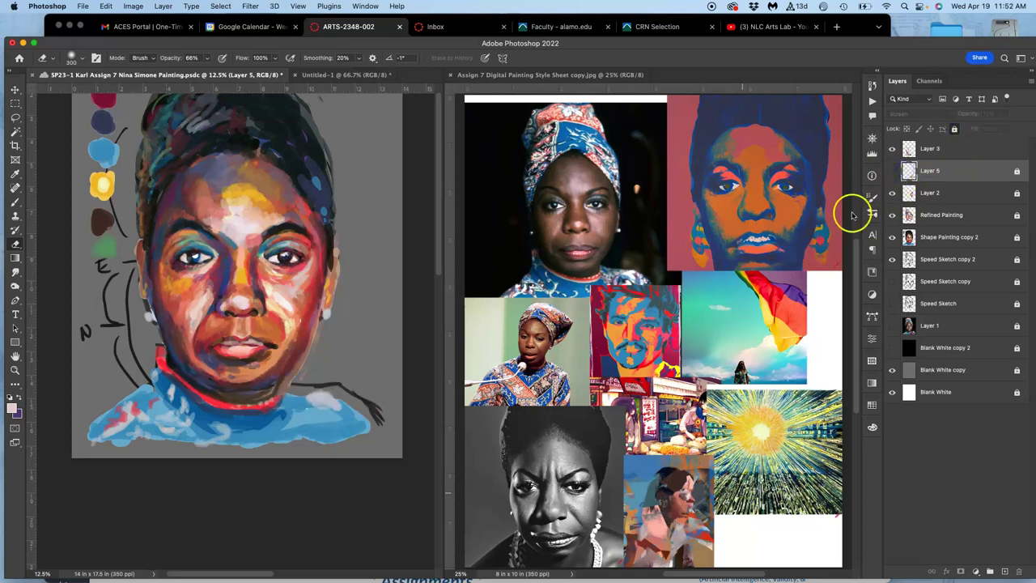
pyautogui.click(893, 171)
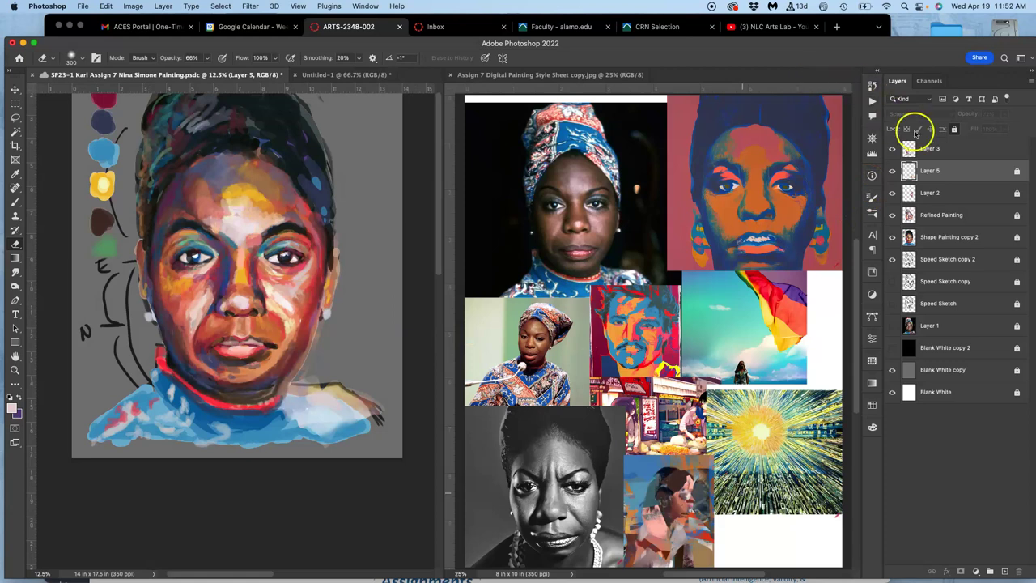
# Unlock Layer 5, duplicate it and invert the colors of the copy.
pyautogui.click(956, 129)
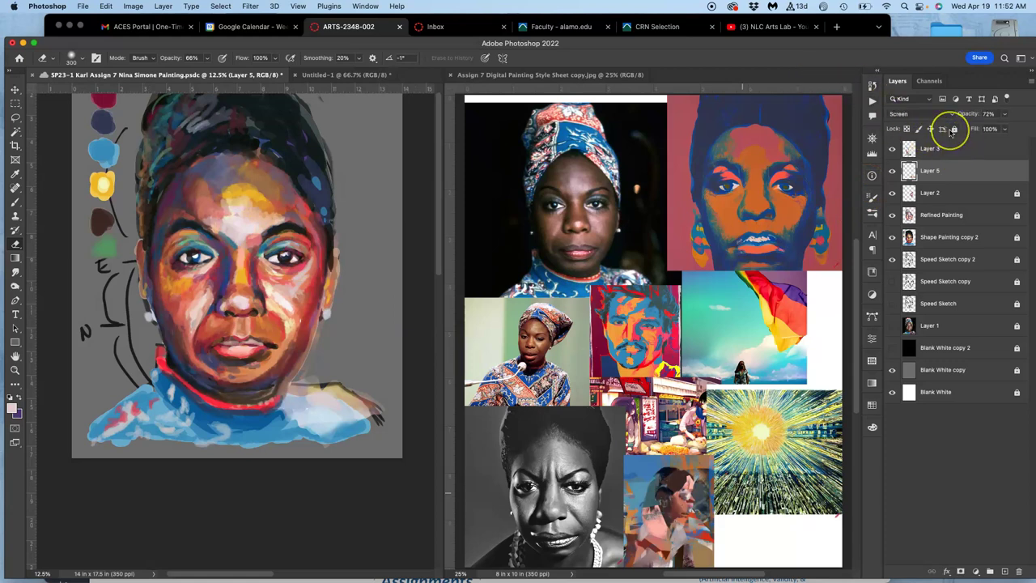
pyautogui.press('super+j')
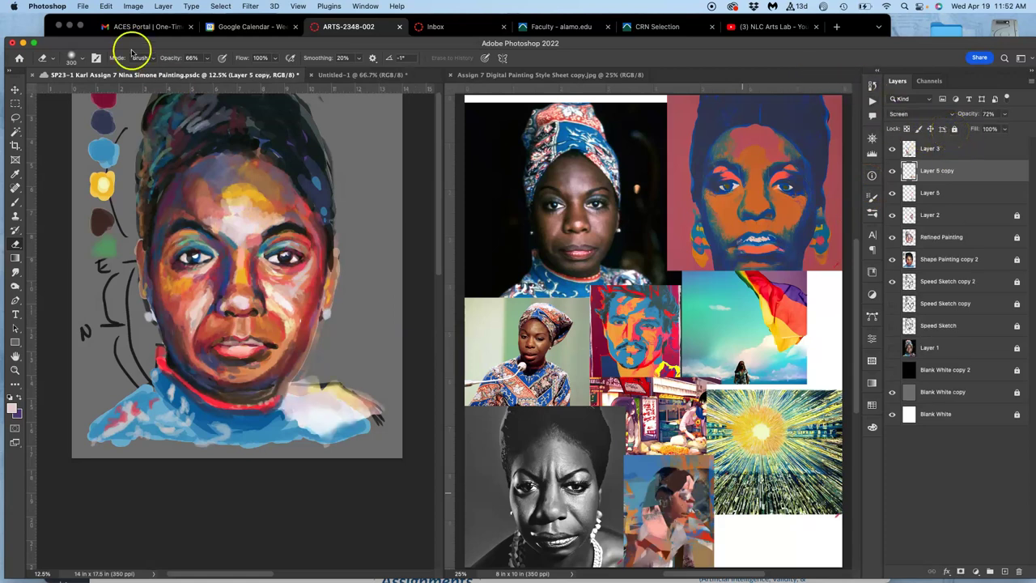
pyautogui.click(135, 6)
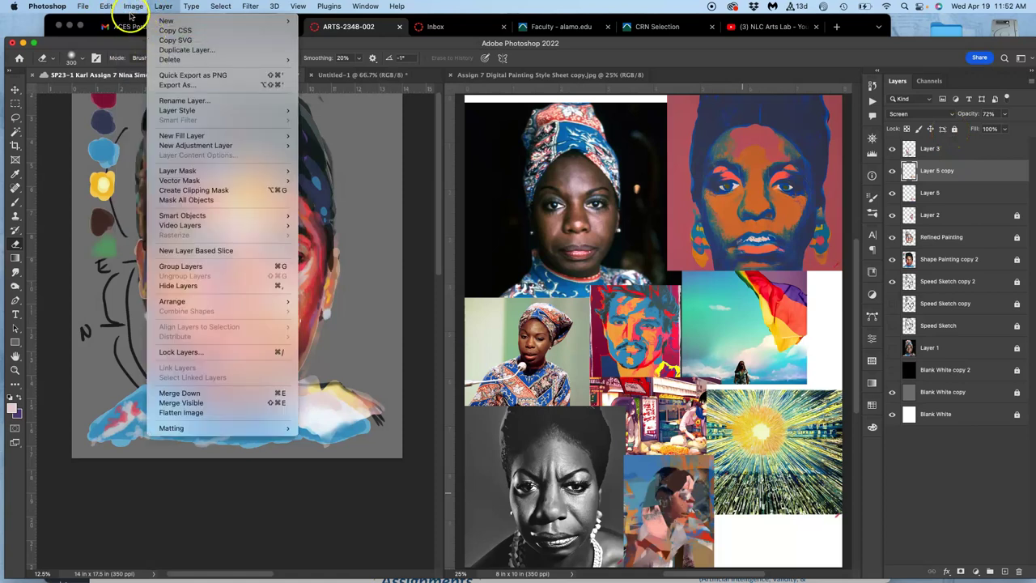
pyautogui.moveTo(162, 36)
pyautogui.click(278, 155)
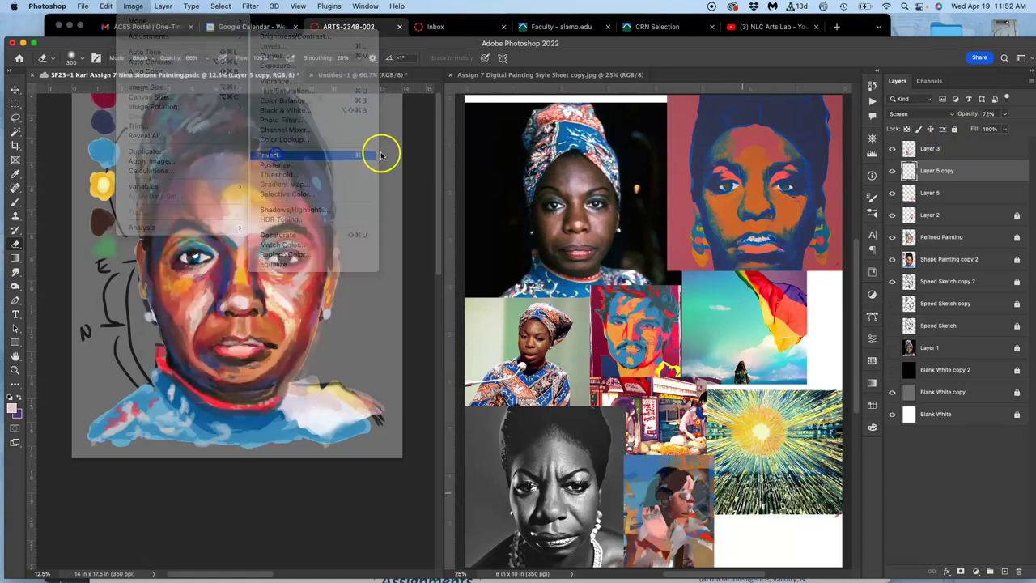
# Set the Layer 5 copy's blending mode to Normal and its opacity to 100%.
pyautogui.click(937, 113)
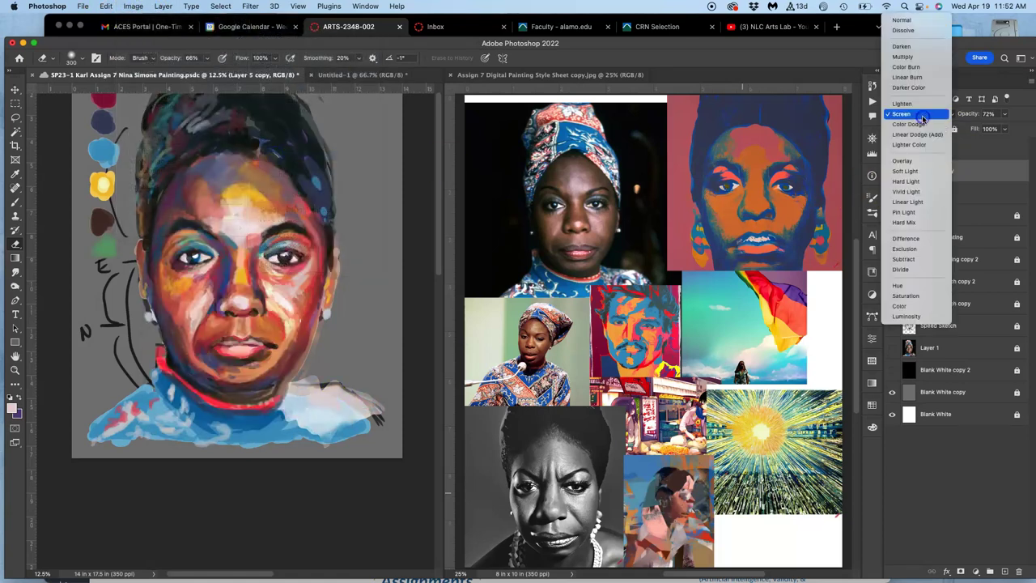
pyautogui.click(911, 23)
pyautogui.click(1004, 114)
pyautogui.click(1005, 114)
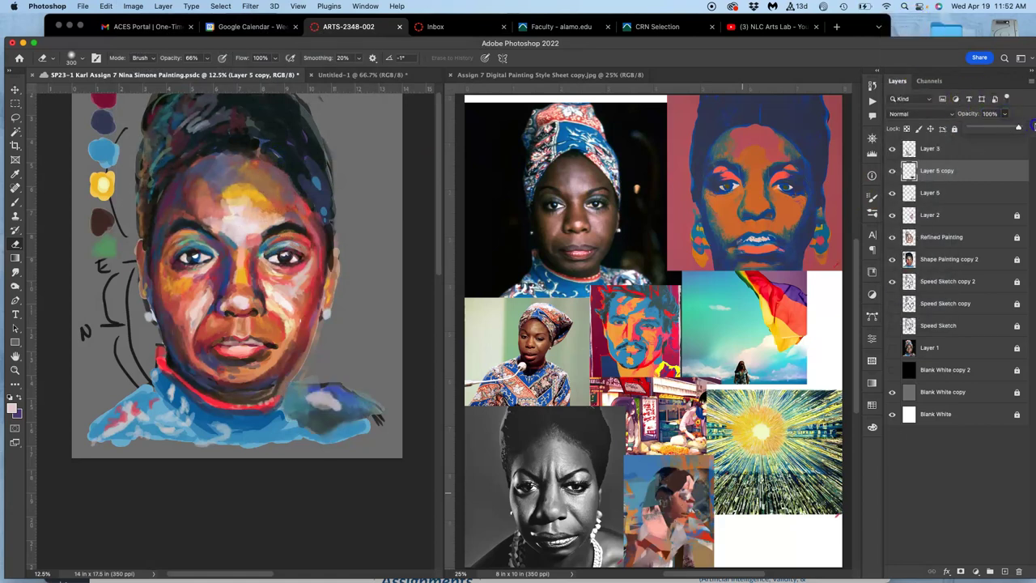
# Move the inverted patch from the shoulder onto the upper right of the hair and rotate it to follow the hair's outline.
pyautogui.click(16, 89)
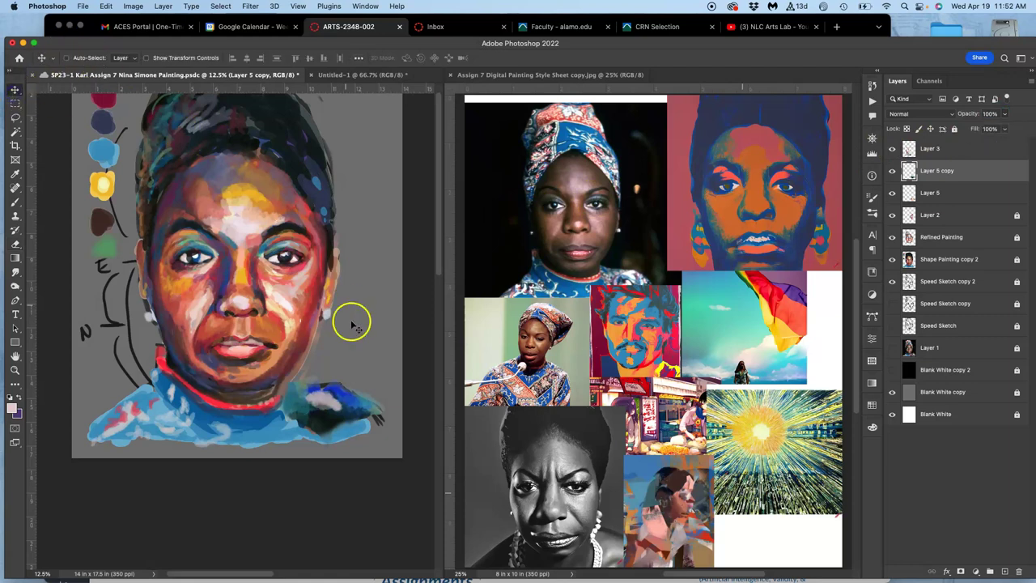
pyautogui.moveTo(349, 409)
pyautogui.mouseDown()
pyautogui.moveTo(327, 162)
pyautogui.moveTo(315, 141)
pyautogui.moveTo(342, 162)
pyautogui.moveTo(344, 186)
pyautogui.mouseUp()
pyautogui.press('super+minus')
pyautogui.press('super+t')
pyautogui.moveTo(322, 235)
pyautogui.mouseDown()
pyautogui.moveTo(317, 225)
pyautogui.moveTo(301, 261)
pyautogui.moveTo(281, 193)
pyautogui.moveTo(264, 177)
pyautogui.mouseUp()
pyautogui.press('Return')
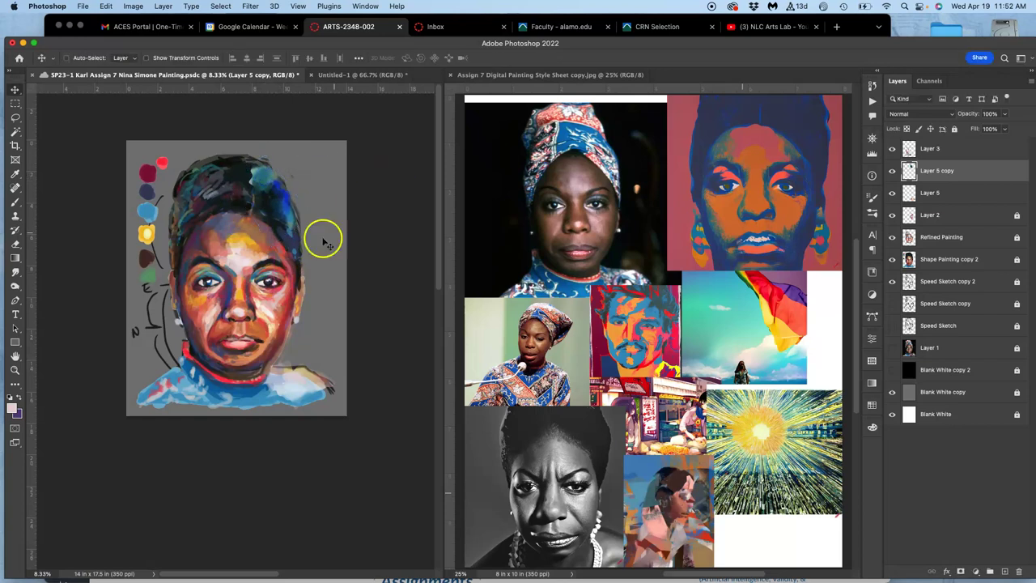
pyautogui.press('super+equal')
pyautogui.moveTo(299, 202); pyautogui.dragTo(323, 302)
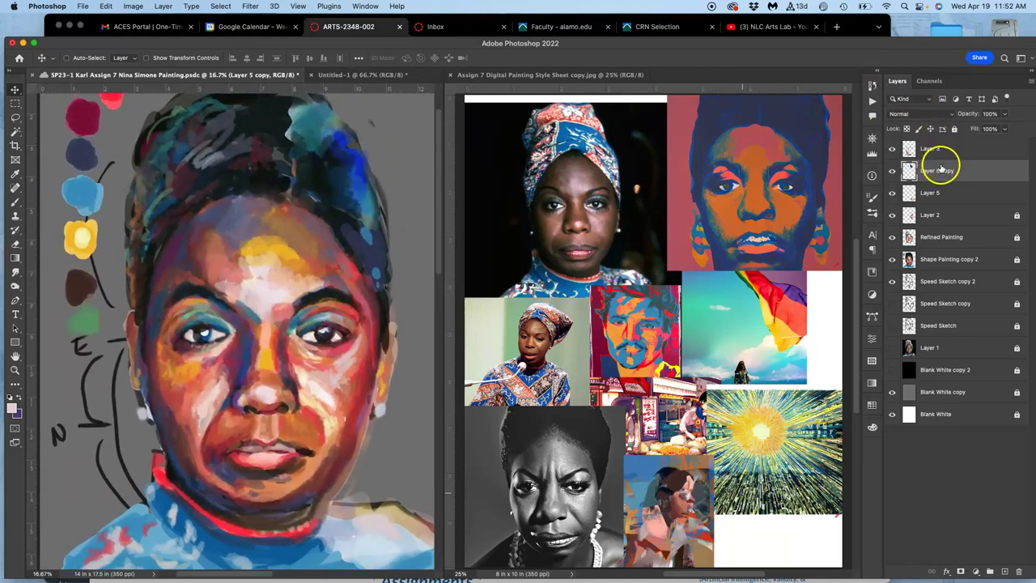
# Lock Layer 5 copy and Layer 5.
pyautogui.click(955, 129)
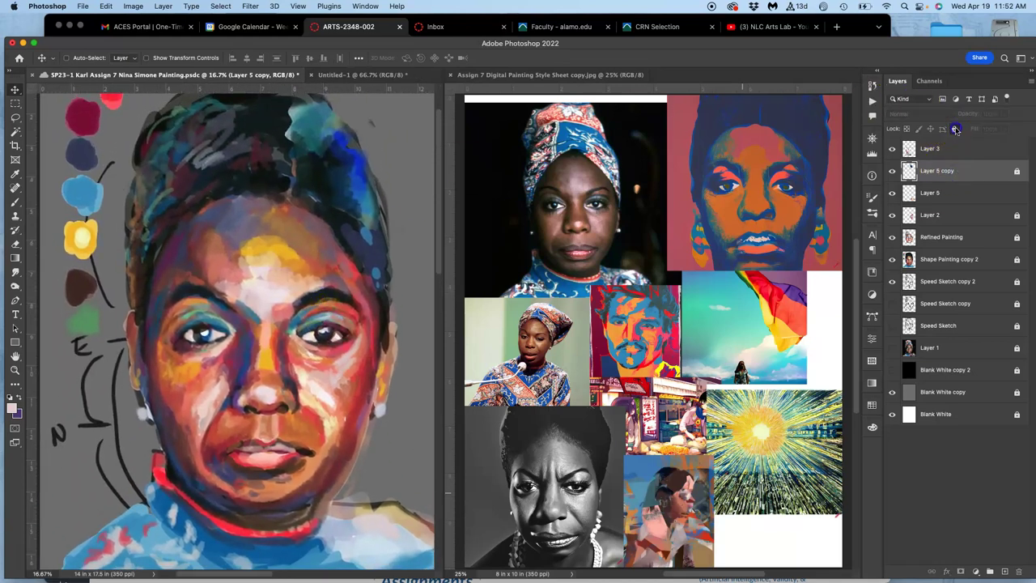
pyautogui.click(946, 195)
pyautogui.click(955, 129)
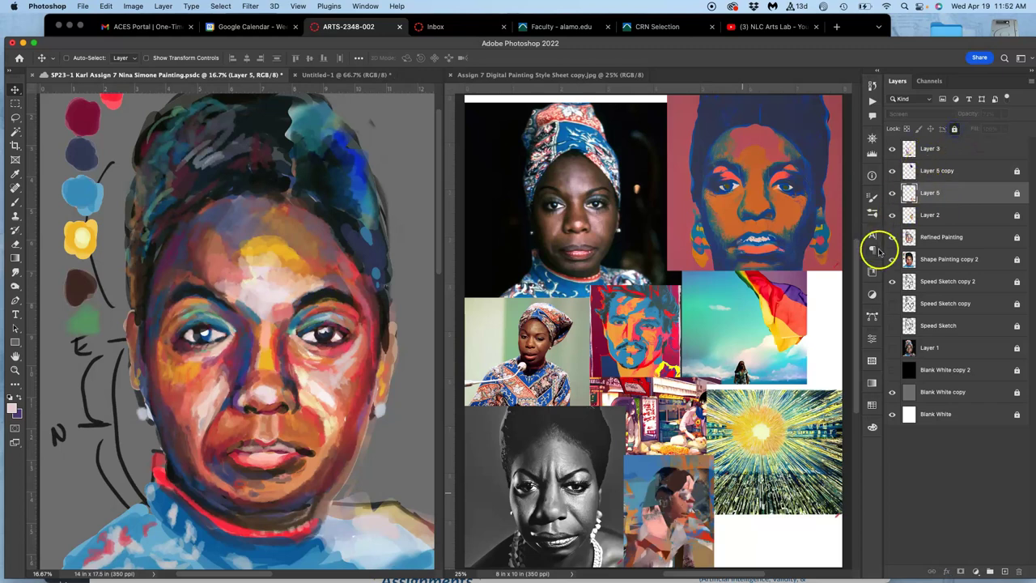
# Compare the portrait with the shoulder patch and the inverted hair patch each hidden and shown.
pyautogui.click(899, 215)
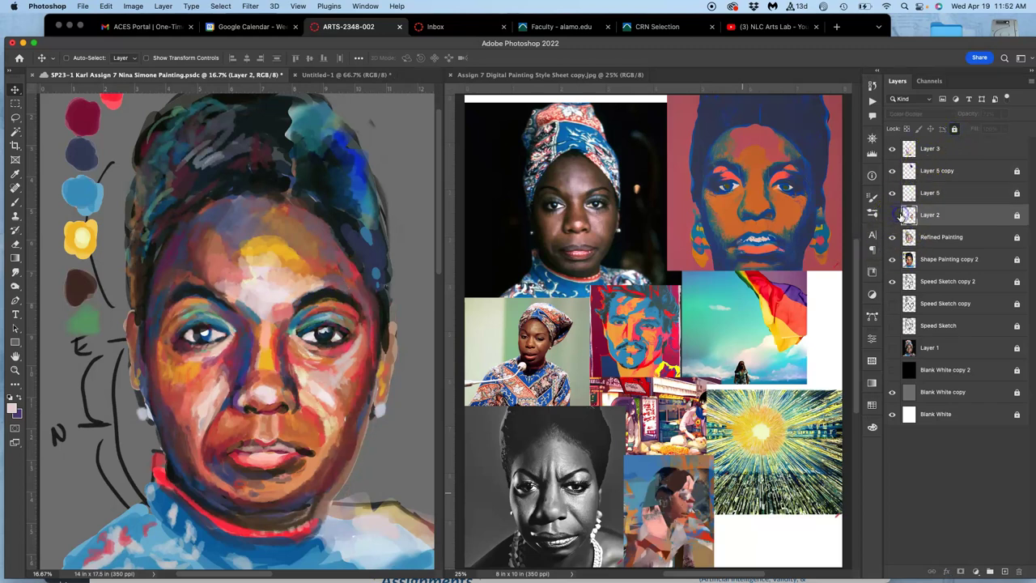
pyautogui.click(893, 193)
pyautogui.click(893, 193)
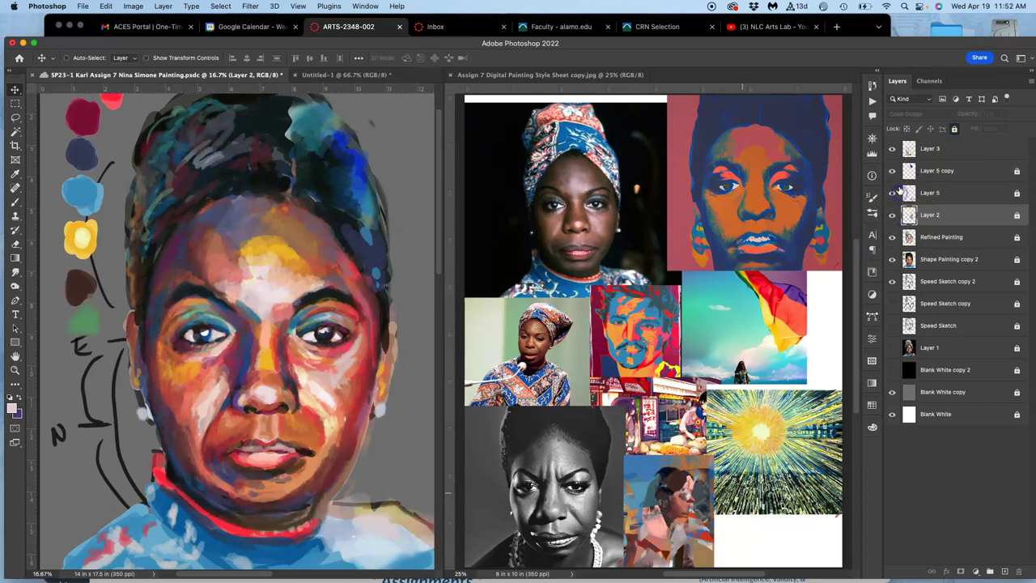
pyautogui.click(892, 171)
pyautogui.click(892, 171)
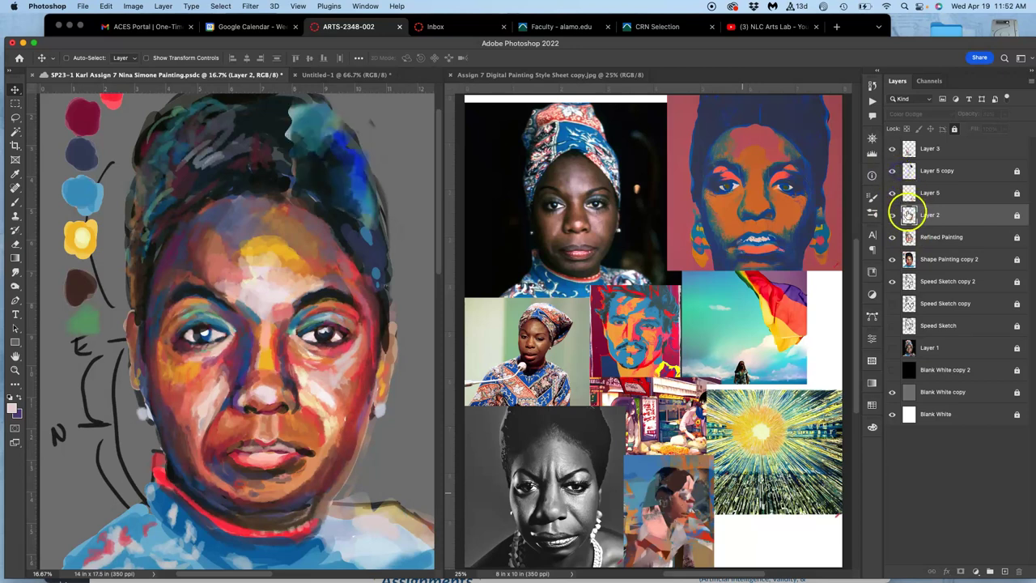
pyautogui.click(893, 192)
pyautogui.click(893, 193)
# Unlock Layer 5 and set its blending mode to Normal and its opacity to 100%.
pyautogui.click(923, 193)
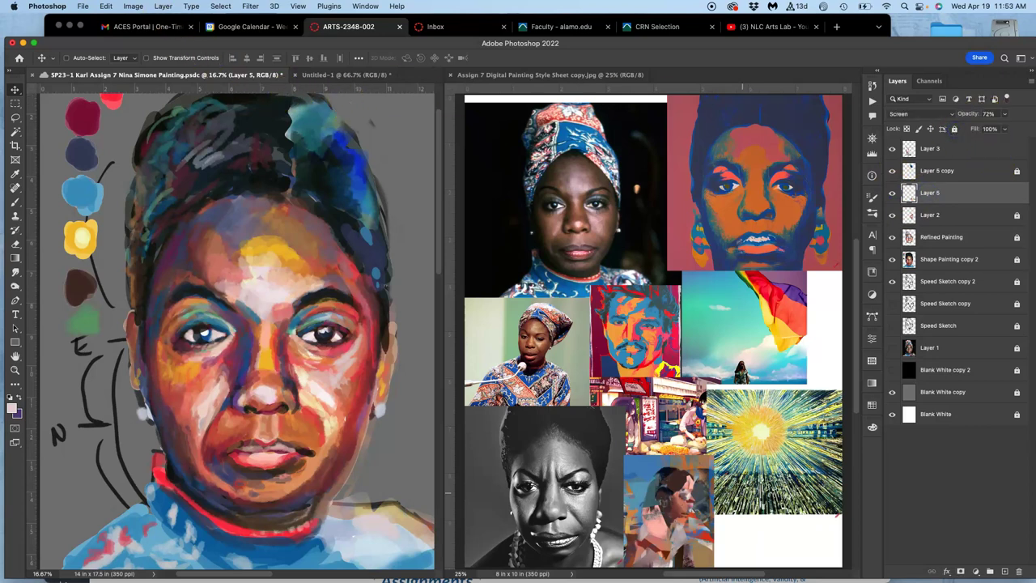
pyautogui.click(919, 113)
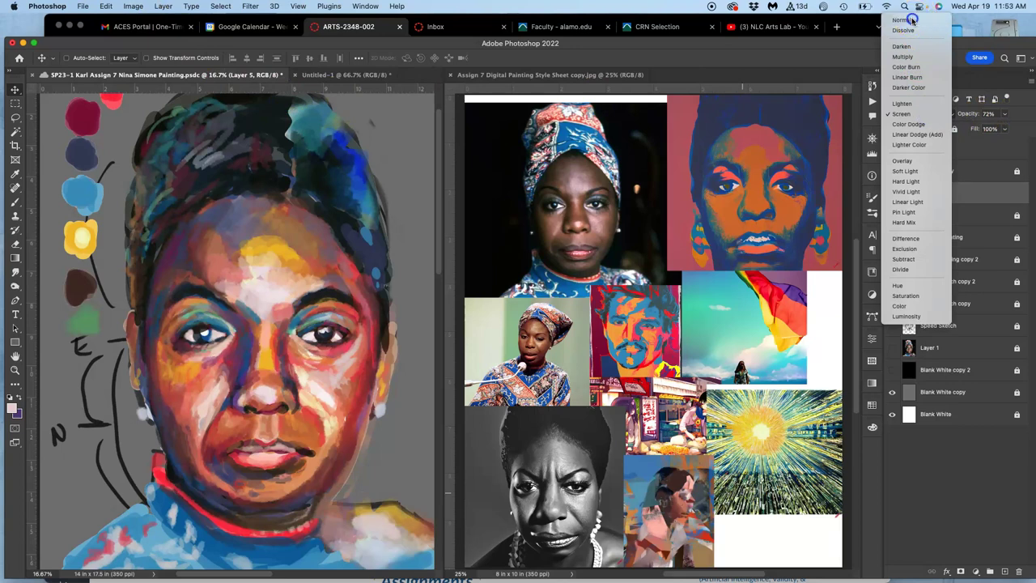
pyautogui.click(911, 20)
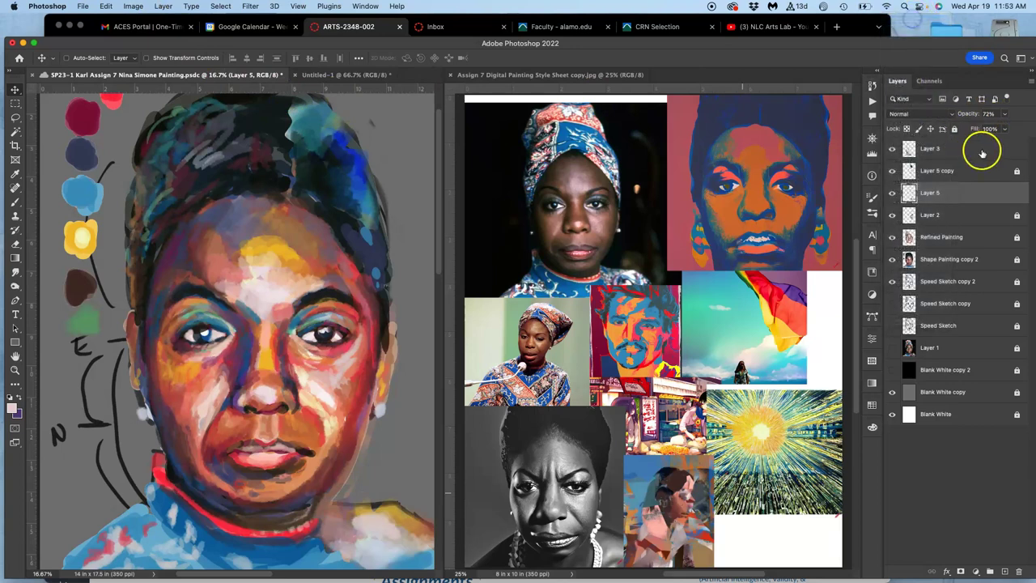
pyautogui.click(1003, 114)
pyautogui.moveTo(993, 129); pyautogui.dragTo(1019, 126)
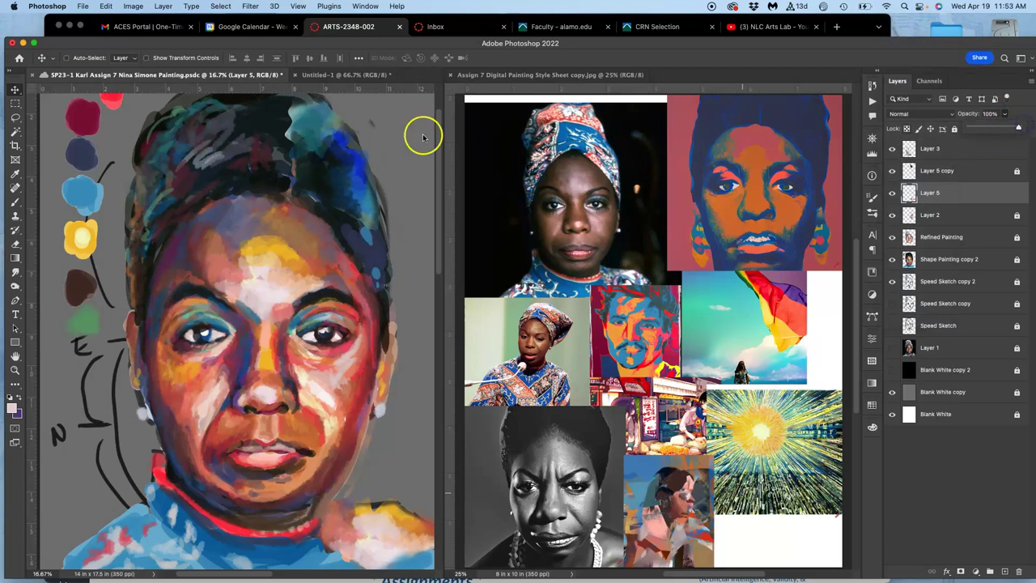
# Shift the shoulder patch on Layer 5 to a hue of +180 with a Hue/Saturation adjustment.
pyautogui.click(131, 7)
pyautogui.moveTo(138, 39)
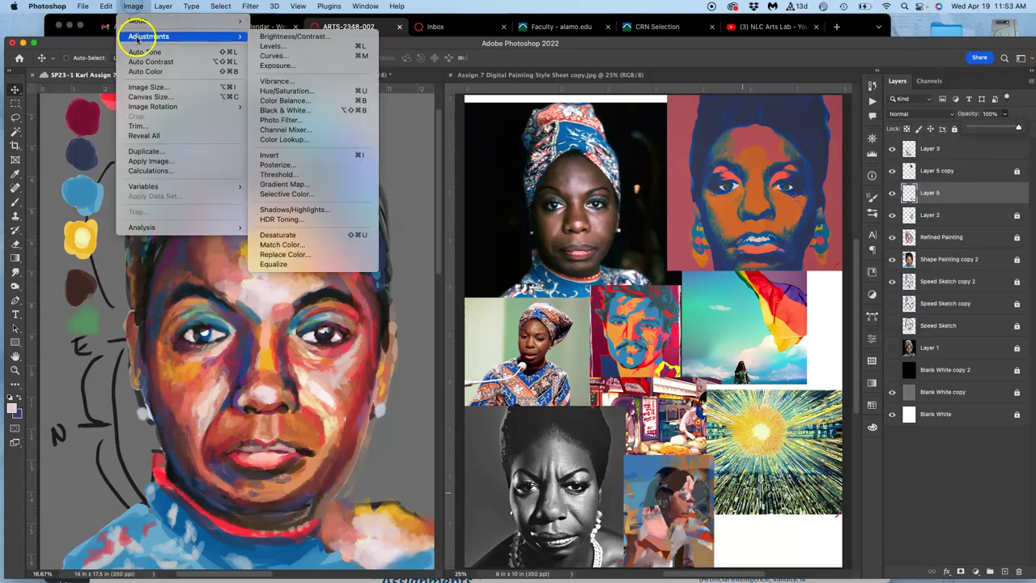
pyautogui.click(289, 91)
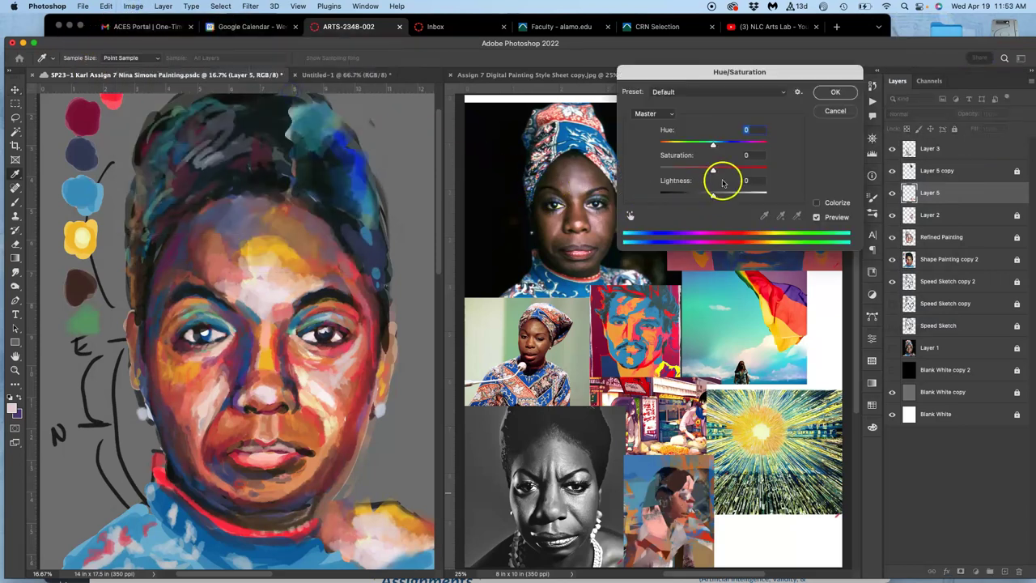
pyautogui.moveTo(713, 145)
pyautogui.mouseDown()
pyautogui.moveTo(666, 149)
pyautogui.moveTo(767, 146)
pyautogui.mouseUp()
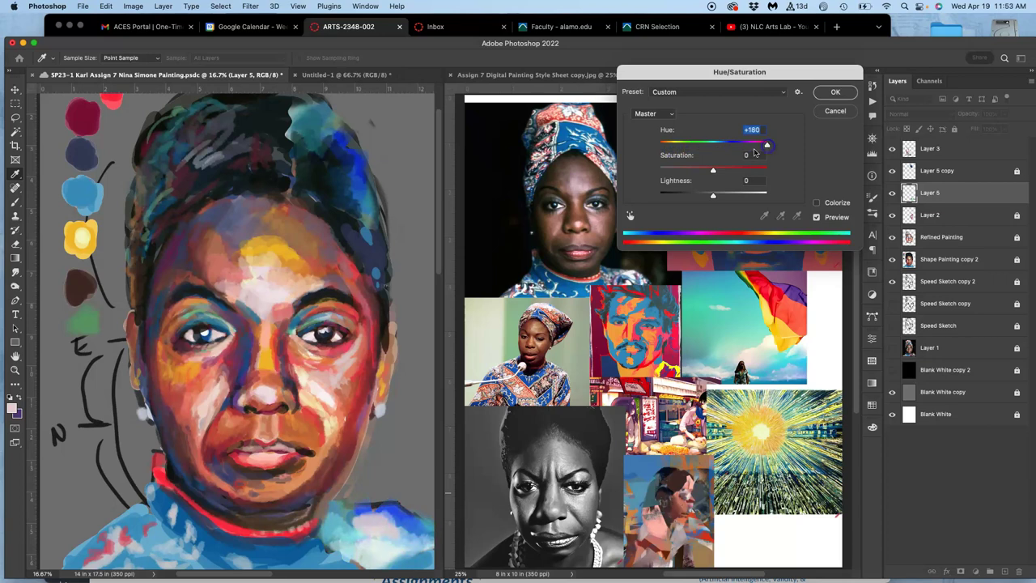
pyautogui.click(835, 92)
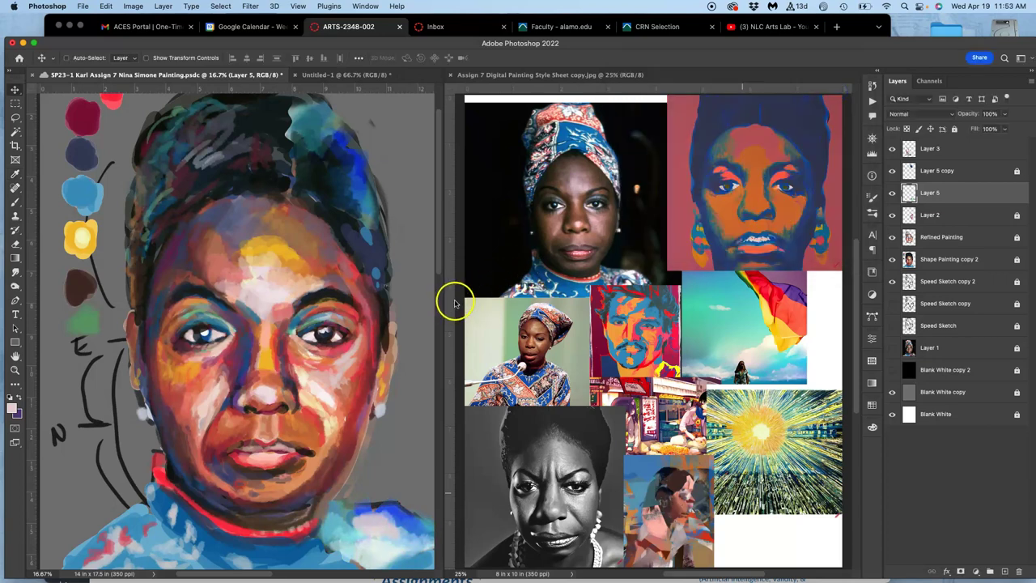
# Examine the recoloured shoulder patch up close and within the whole portrait.
pyautogui.press('super+equal')
pyautogui.press('super+equal')
pyautogui.press('super+equal')
pyautogui.moveTo(365, 374); pyautogui.dragTo(262, 180)
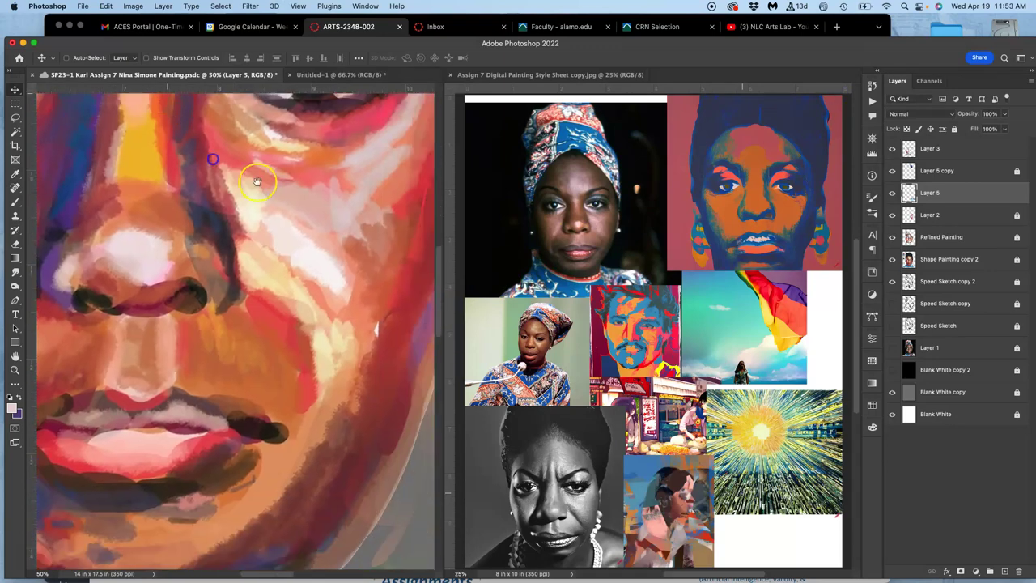
pyautogui.moveTo(405, 380); pyautogui.dragTo(266, 113)
pyautogui.scroll(-5, 248, 259)
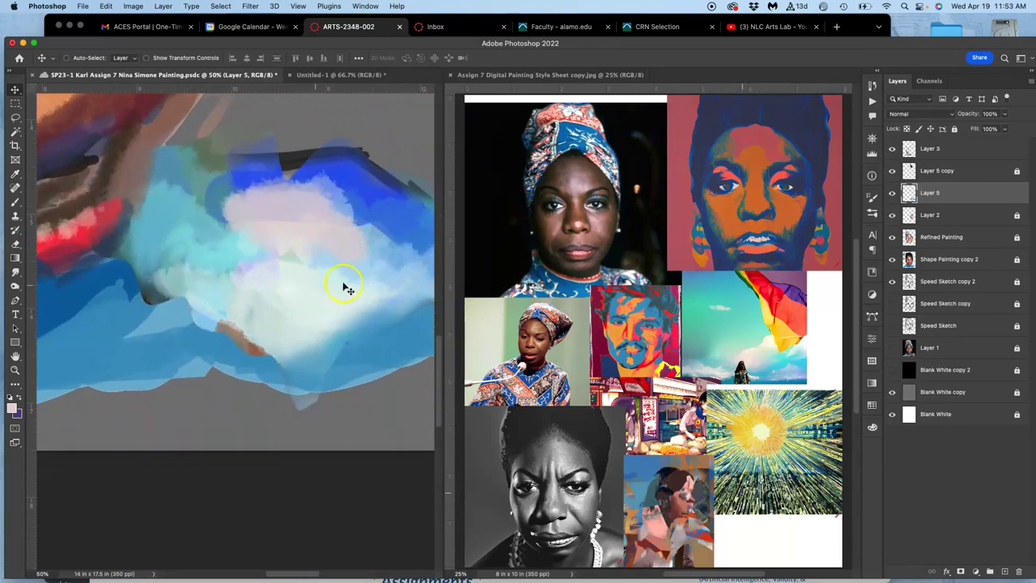
pyautogui.press('super+minus')
pyautogui.press('super+minus')
pyautogui.press('super+minus')
pyautogui.press('super+minus')
pyautogui.press('super+minus')
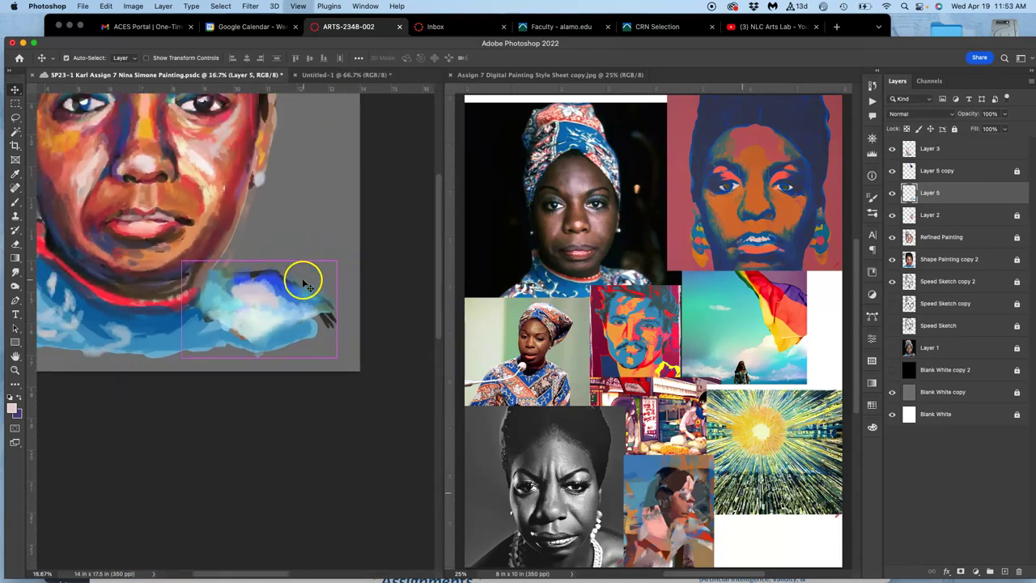
pyautogui.moveTo(231, 243); pyautogui.dragTo(355, 302)
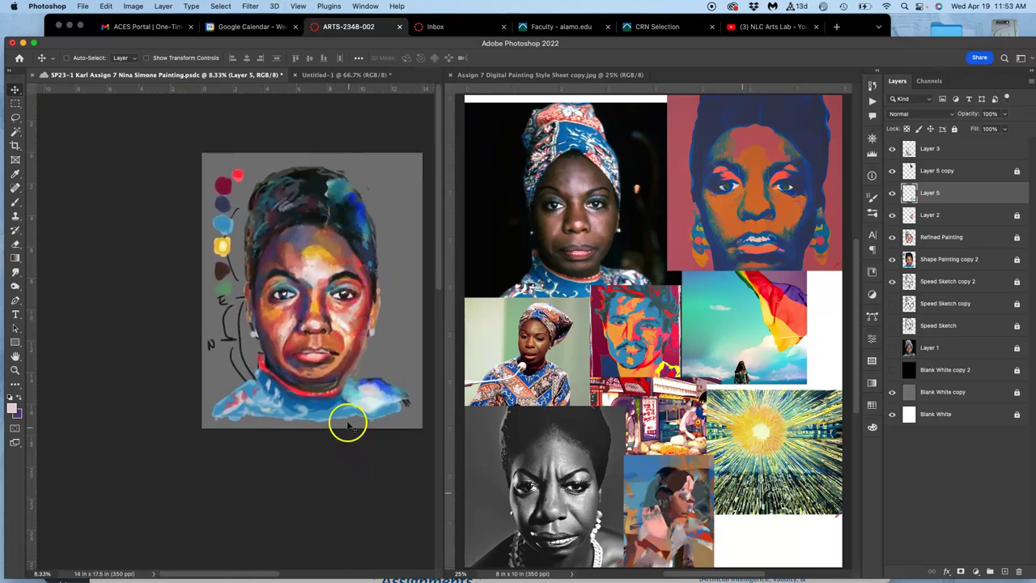
# Lock Layer 5 and group the layers from Layer 5 copy down to Refined Painting.
pyautogui.click(954, 129)
pyautogui.click(937, 170)
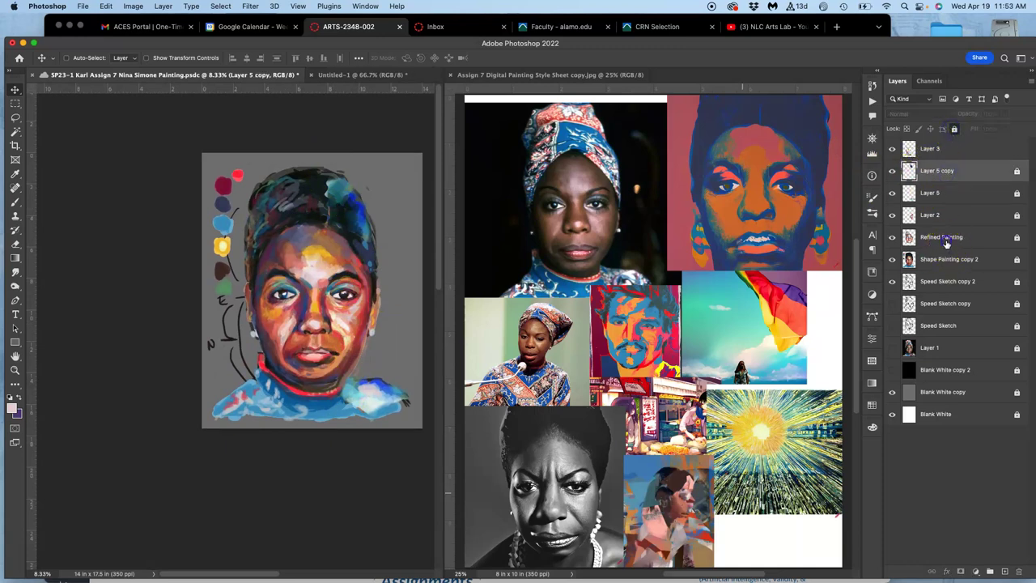
pyautogui.keyDown('shift'); pyautogui.click(946, 242); pyautogui.keyUp('shift')
pyautogui.click(989, 571)
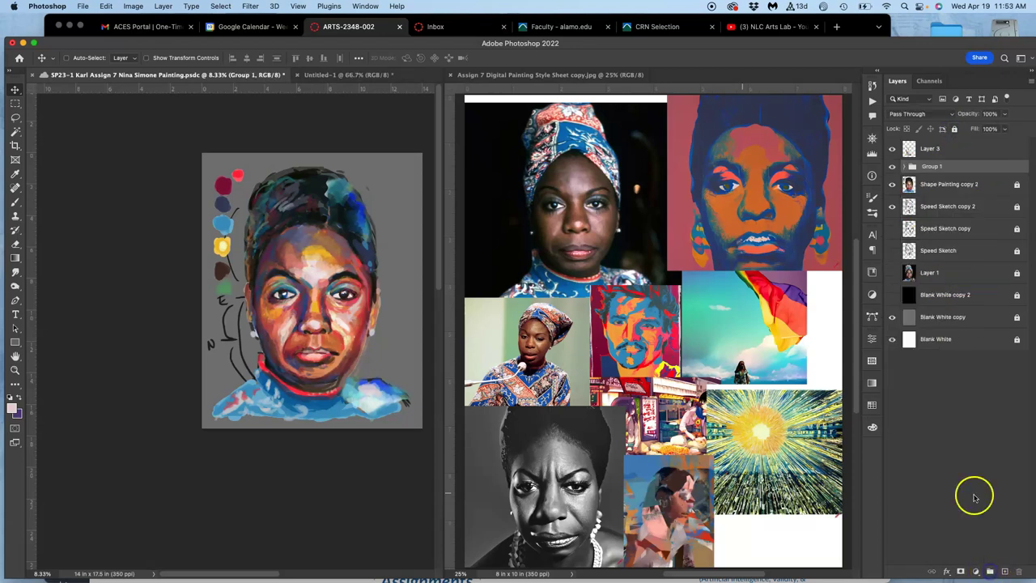
# Compare the portrait with Group 1 and Layer 3 each hidden and shown.
pyautogui.click(892, 166)
pyautogui.click(892, 166)
pyautogui.click(893, 166)
pyautogui.click(894, 151)
pyautogui.click(893, 151)
pyautogui.click(895, 149)
pyautogui.click(896, 150)
pyautogui.click(893, 149)
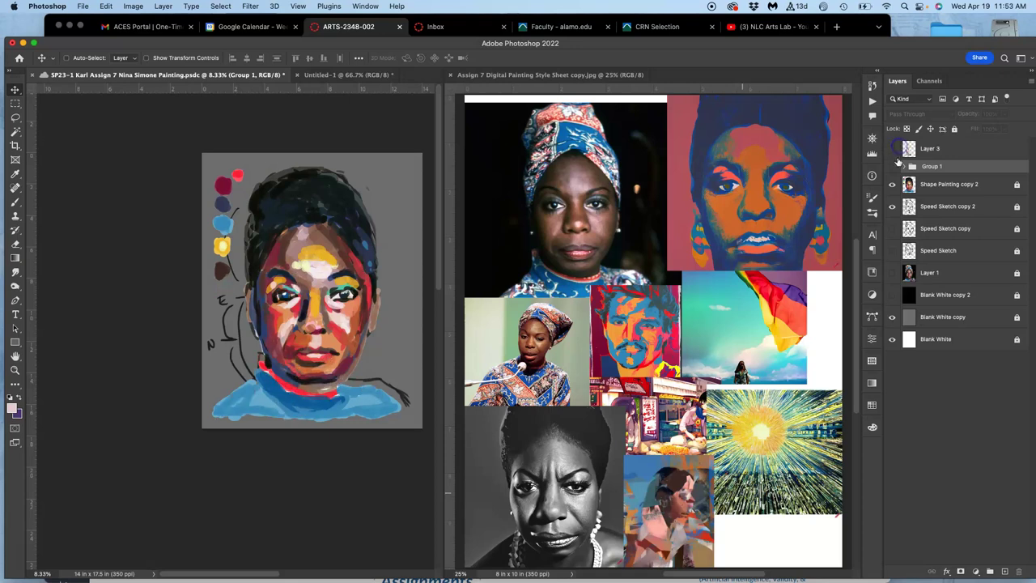
pyautogui.click(893, 166)
pyautogui.click(894, 150)
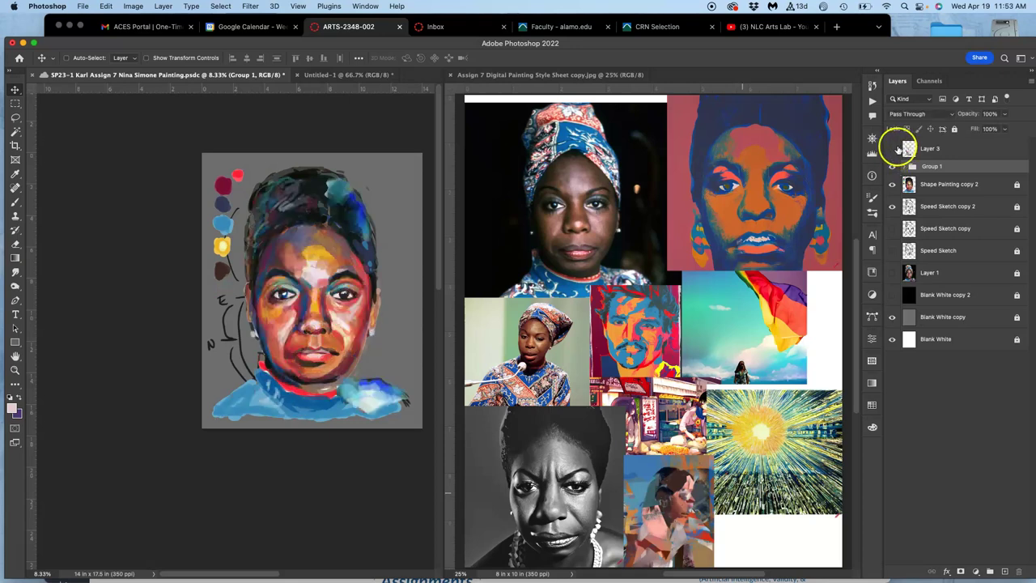
# Examine the face, collar and shoulder up close, and check what Layer 3 adds by hiding and showing it.
pyautogui.press('super+equal')
pyautogui.press('super+equal')
pyautogui.press('super+equal')
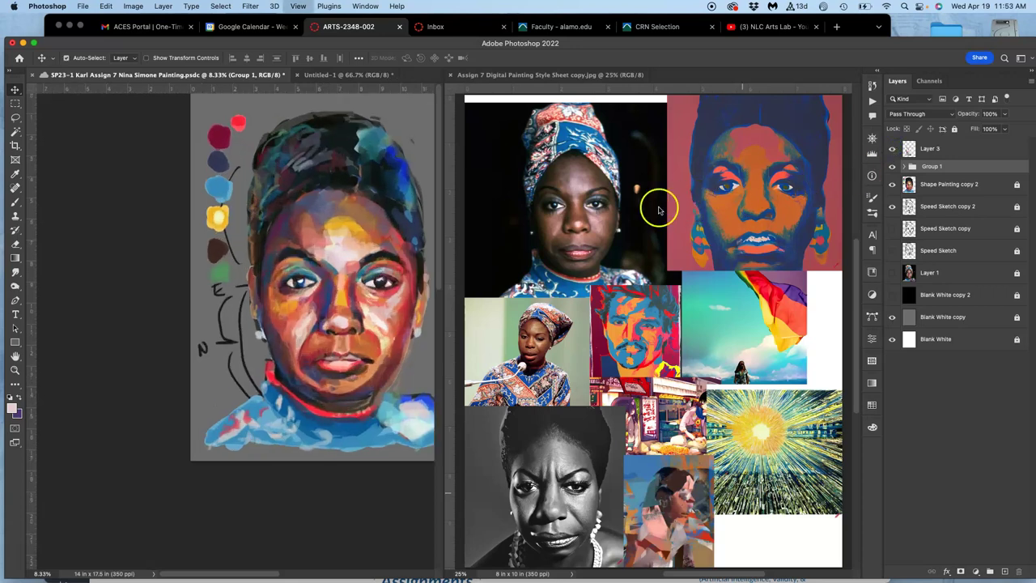
pyautogui.hscroll(5, 346, 372)
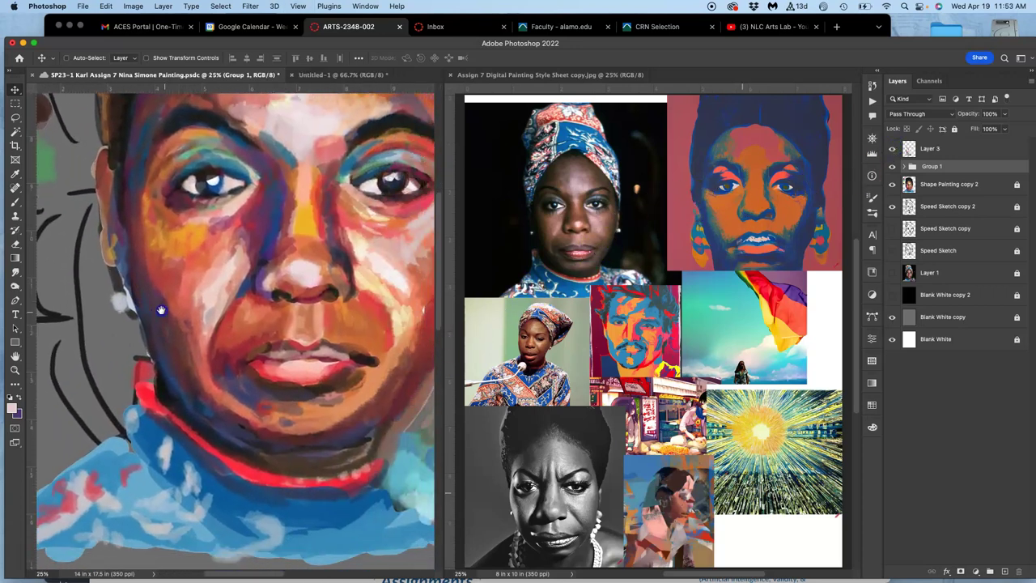
pyautogui.press('super+minus')
pyautogui.press('super+minus')
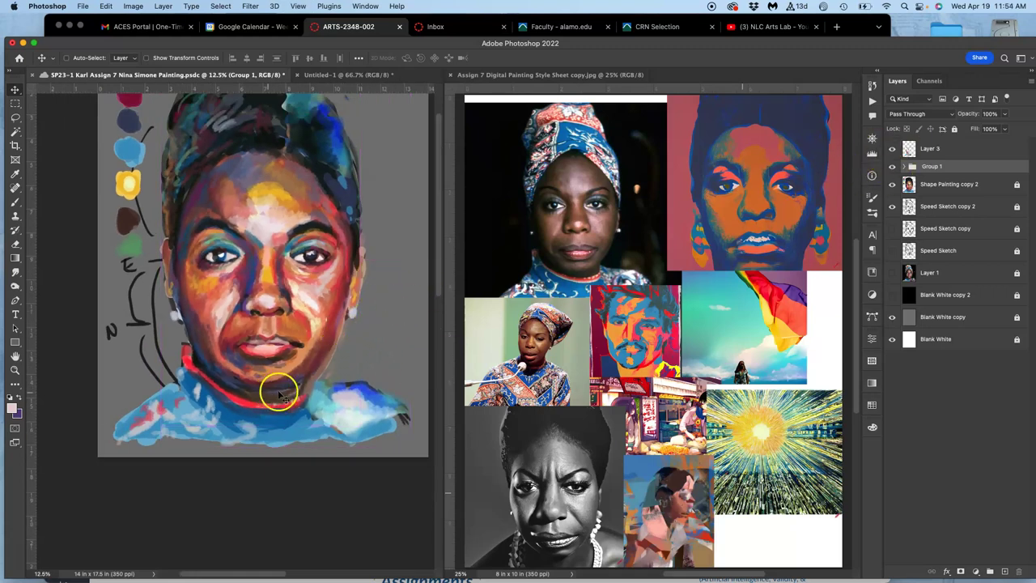
pyautogui.click(892, 149)
pyautogui.click(892, 149)
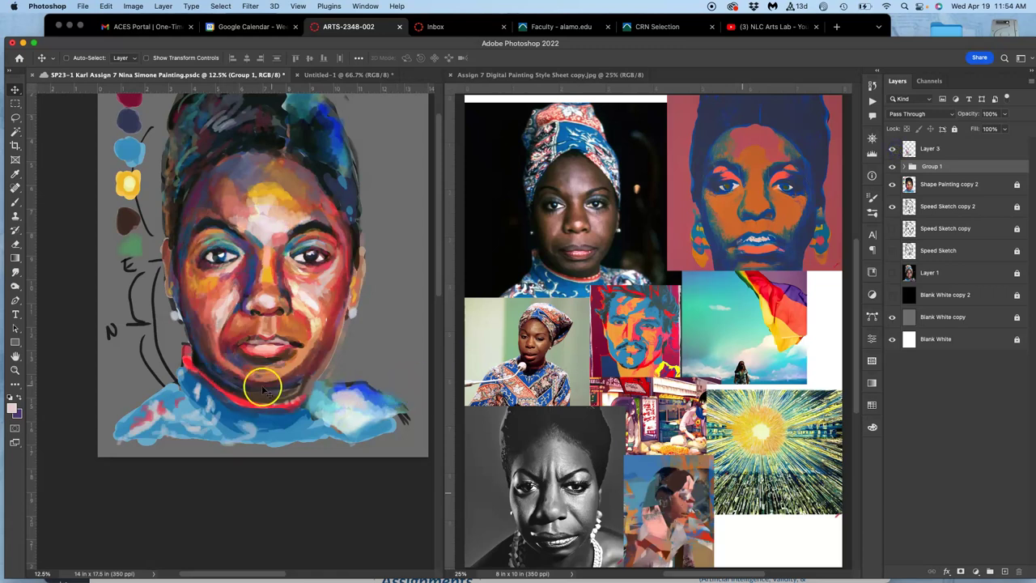
# Expand Group 1 to show its layers, and make Layer 3 active for painting with the Brush tool.
pyautogui.click(933, 149)
pyautogui.click(973, 168)
pyautogui.click(906, 165)
pyautogui.click(946, 151)
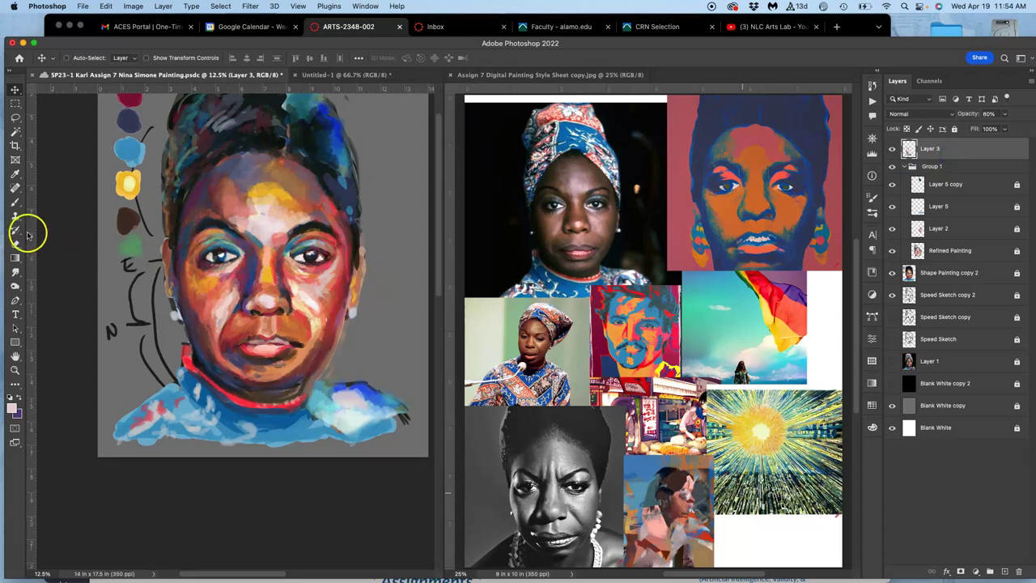
pyautogui.click(14, 203)
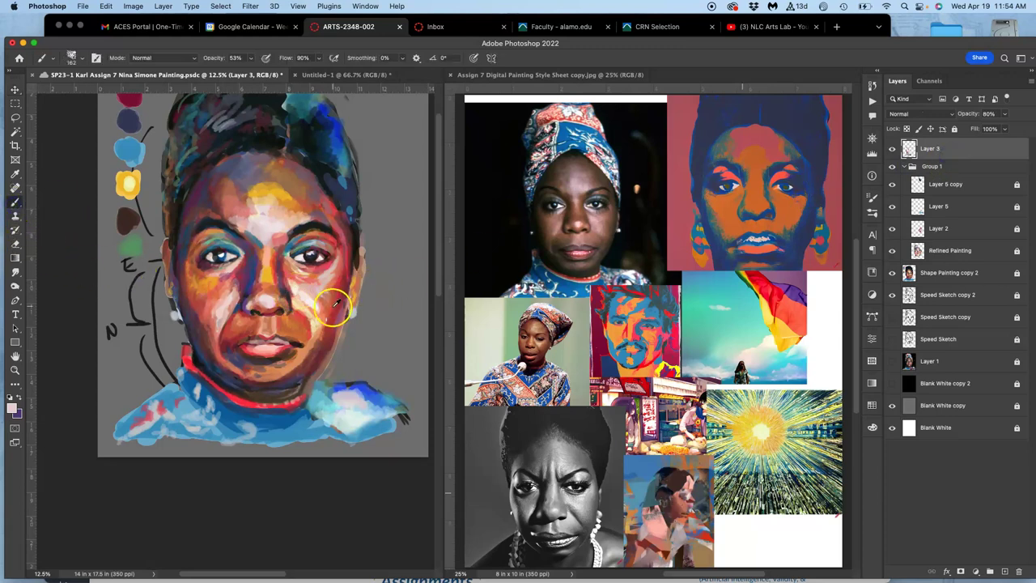
# Sample black from the hair and open the settings of the SP23-1 Karl Very Wet Brush.
pyautogui.keyDown('alt'); pyautogui.click(322, 171); pyautogui.keyUp('alt')
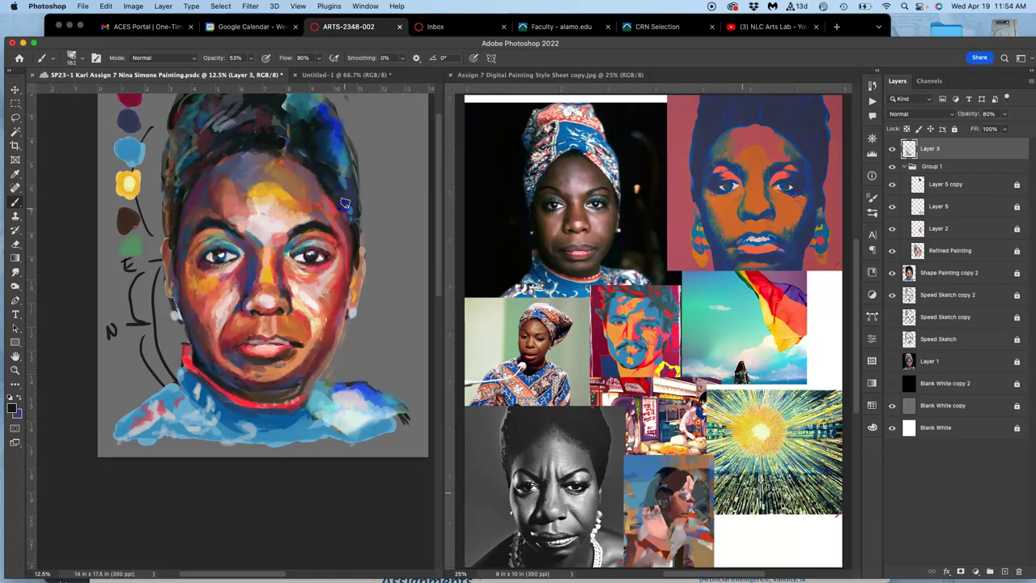
pyautogui.click(81, 60)
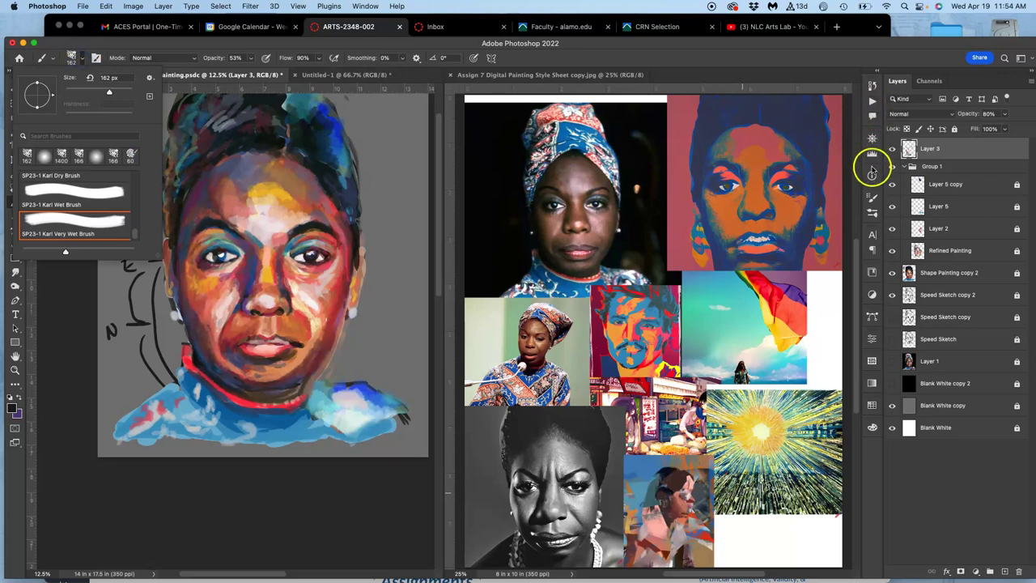
pyautogui.click(872, 199)
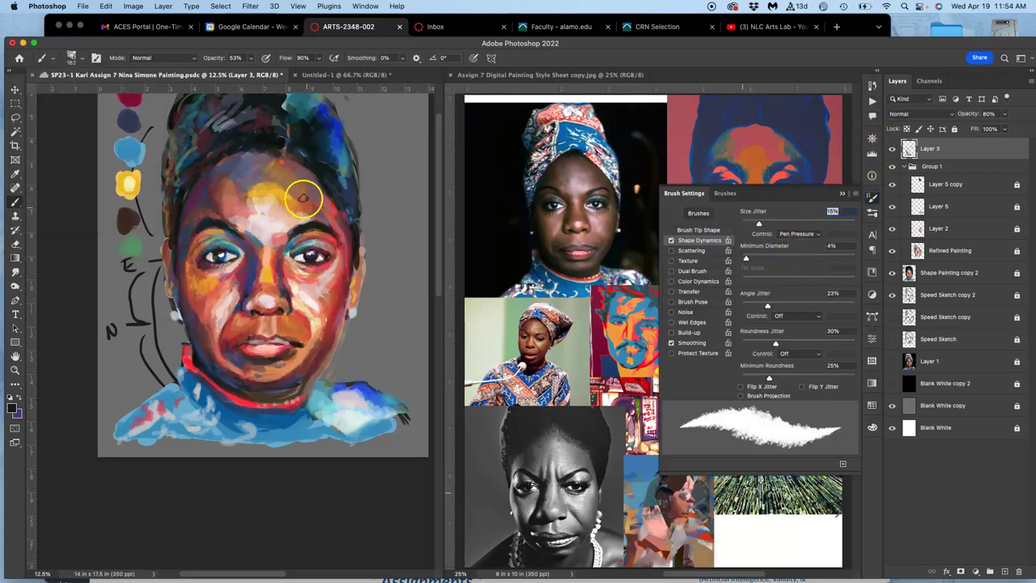
# Paint the hair edge beside the right temple with dark tones sampled from the palette and reference photo, and close the brush settings.
pyautogui.moveTo(356, 208); pyautogui.dragTo(350, 216)
pyautogui.keyDown('alt'); pyautogui.click(128, 211); pyautogui.keyUp('alt')
pyautogui.moveTo(349, 199); pyautogui.dragTo(345, 221)
pyautogui.keyDown('alt'); pyautogui.click(538, 204); pyautogui.keyUp('alt')
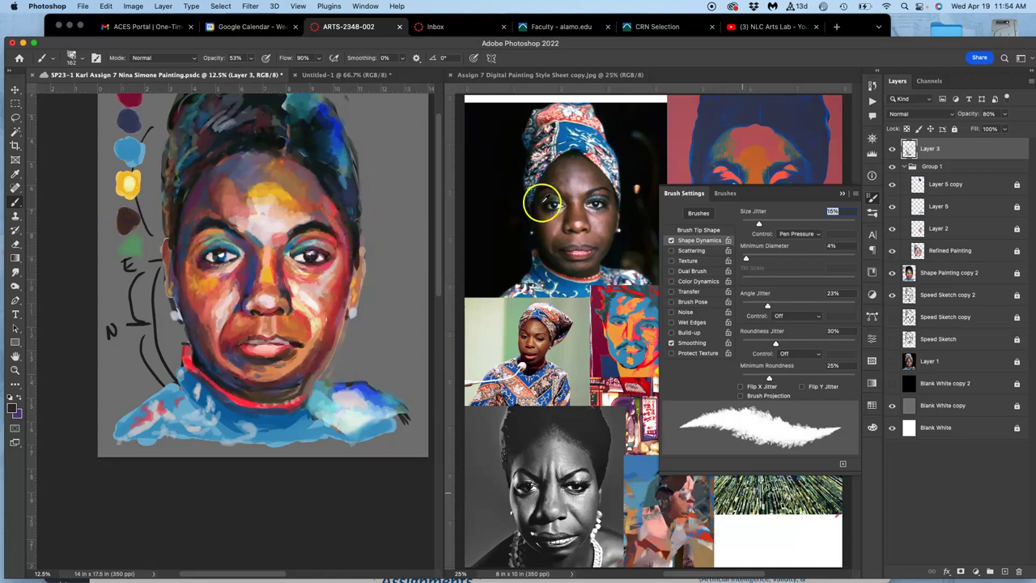
pyautogui.click(339, 179)
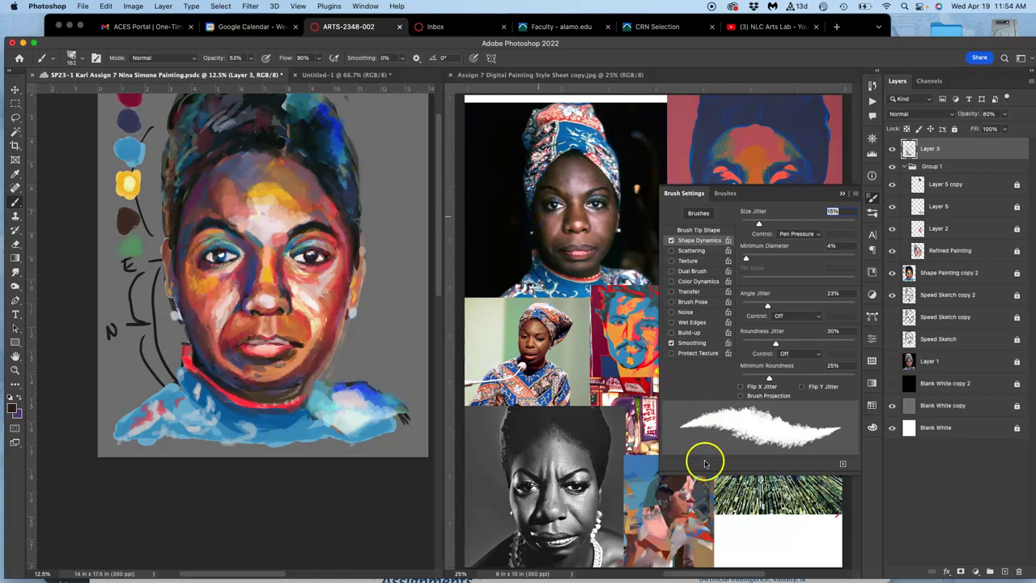
pyautogui.click(842, 193)
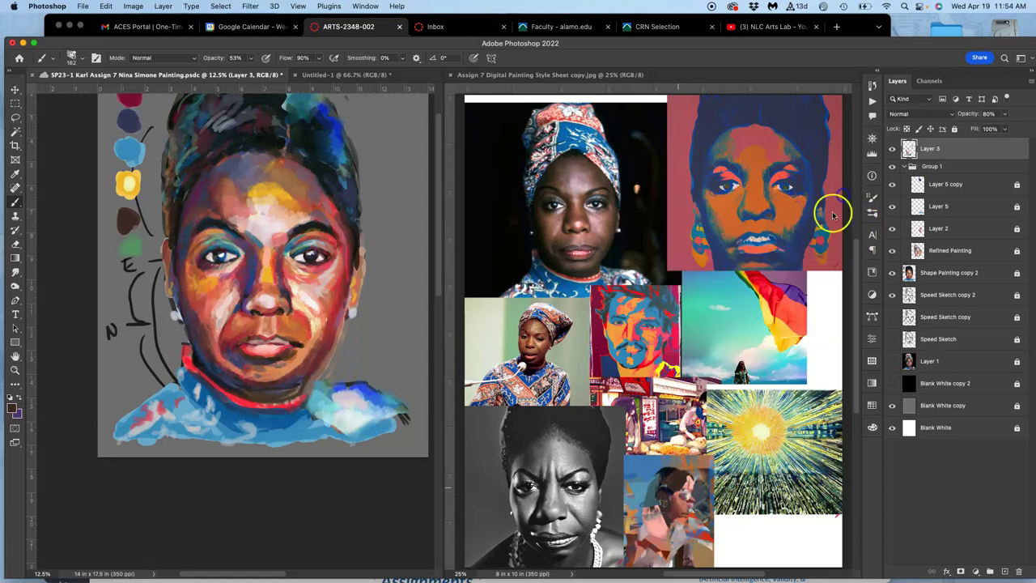
# Sample tones from the red poster and the portrait, and paint shading around the right ear and along the right jaw.
pyautogui.keyDown('alt'); pyautogui.click(821, 239); pyautogui.keyUp('alt')
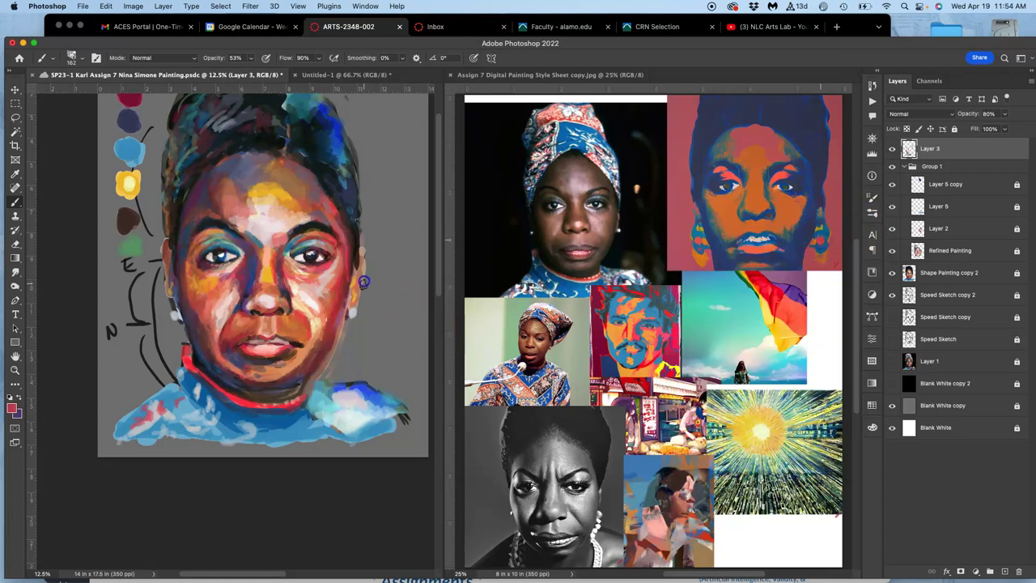
pyautogui.keyDown('alt'); pyautogui.click(340, 217); pyautogui.keyUp('alt')
pyautogui.keyDown('alt'); pyautogui.click(361, 260); pyautogui.keyUp('alt')
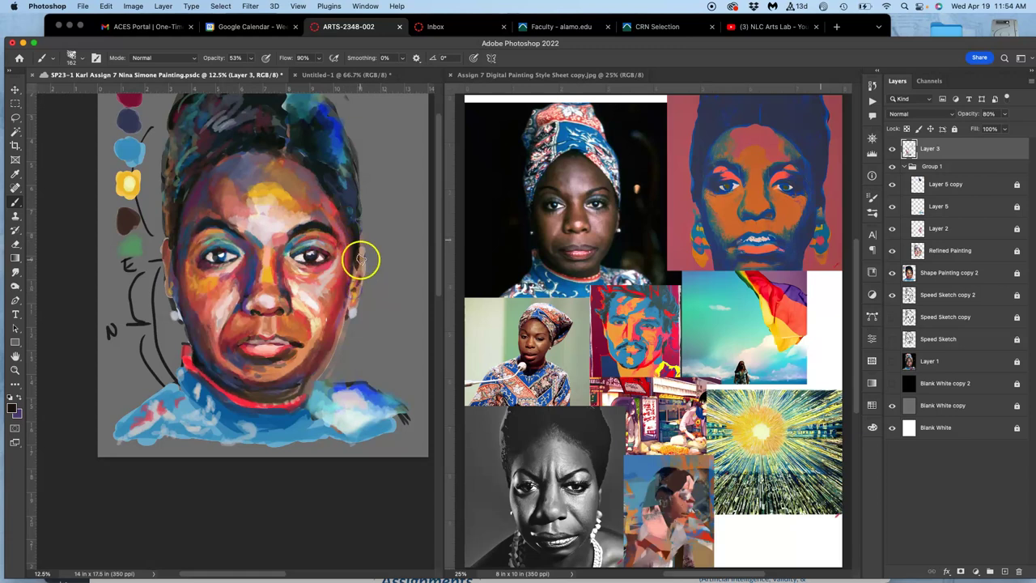
pyautogui.moveTo(336, 340); pyautogui.dragTo(310, 386)
# Shade the left ear and the jaw edge below it with tones sampled from the ear, cheek and hair.
pyautogui.moveTo(181, 282)
pyautogui.mouseDown()
pyautogui.moveTo(170, 248)
pyautogui.moveTo(176, 314)
pyautogui.mouseUp()
pyautogui.moveTo(177, 322); pyautogui.dragTo(183, 343)
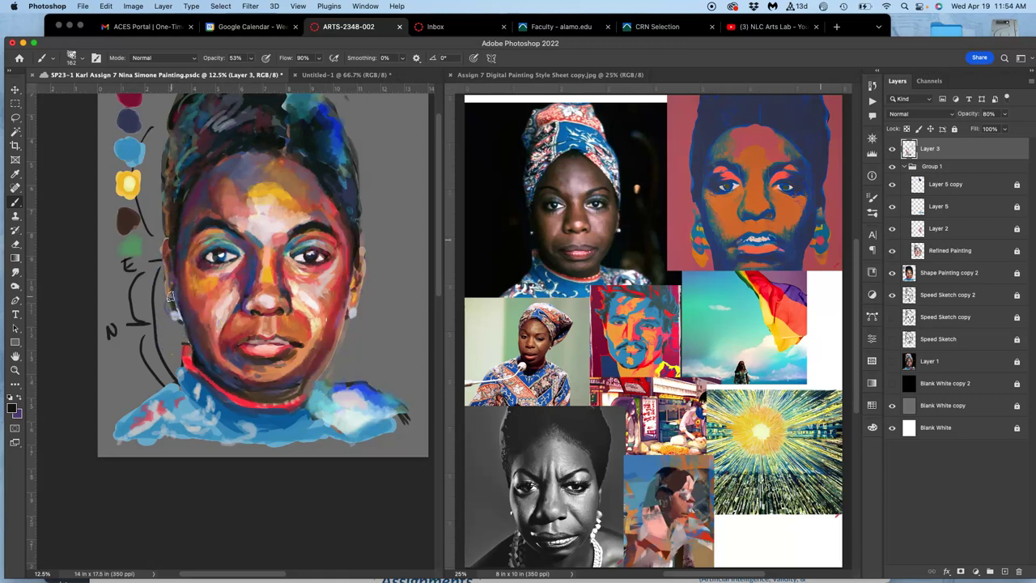
pyautogui.keyDown('alt'); pyautogui.click(172, 298); pyautogui.keyUp('alt')
pyautogui.keyDown('alt'); pyautogui.click(203, 280); pyautogui.keyUp('alt')
pyautogui.moveTo(179, 304)
pyautogui.mouseDown()
pyautogui.moveTo(221, 254)
pyautogui.moveTo(200, 200)
pyautogui.moveTo(169, 216)
pyautogui.moveTo(176, 309)
pyautogui.mouseUp()
pyautogui.keyDown('alt'); pyautogui.click(171, 216); pyautogui.keyUp('alt')
pyautogui.keyDown('alt'); pyautogui.click(297, 326); pyautogui.keyUp('alt')
pyautogui.keyDown('alt'); pyautogui.click(173, 301); pyautogui.keyUp('alt')
# Paint the shadow under the chin and above the red collar with dark tones sampled from the neck.
pyautogui.moveTo(264, 404)
pyautogui.mouseDown()
pyautogui.moveTo(316, 393)
pyautogui.moveTo(334, 372)
pyautogui.moveTo(297, 394)
pyautogui.moveTo(248, 382)
pyautogui.mouseUp()
pyautogui.keyDown('alt'); pyautogui.click(254, 393); pyautogui.keyUp('alt')
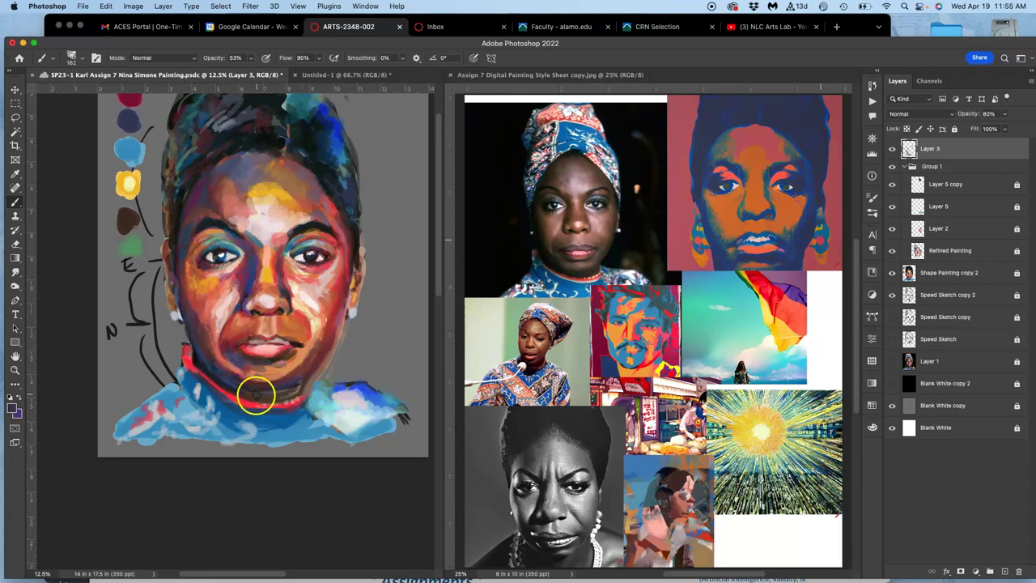
pyautogui.keyDown('alt'); pyautogui.click(240, 388); pyautogui.keyUp('alt')
pyautogui.moveTo(249, 399)
pyautogui.mouseDown()
pyautogui.moveTo(274, 406)
pyautogui.moveTo(252, 401)
pyautogui.mouseUp()
pyautogui.keyDown('alt'); pyautogui.click(234, 387); pyautogui.keyUp('alt')
pyautogui.moveTo(256, 379); pyautogui.dragTo(222, 383)
pyautogui.moveTo(294, 404)
pyautogui.mouseDown()
pyautogui.moveTo(241, 390)
pyautogui.moveTo(296, 385)
pyautogui.mouseUp()
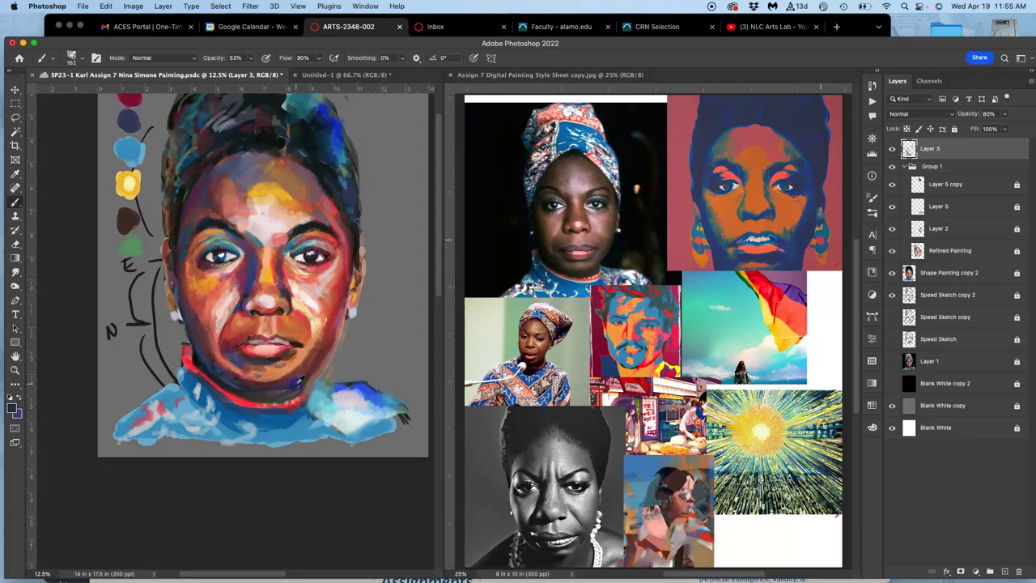
# Deepen the shadow beneath the chin and along the garment's collar and left shoulder with dark tones sampled from the hair.
pyautogui.keyDown('alt'); pyautogui.click(320, 183); pyautogui.keyUp('alt')
pyautogui.click(299, 429)
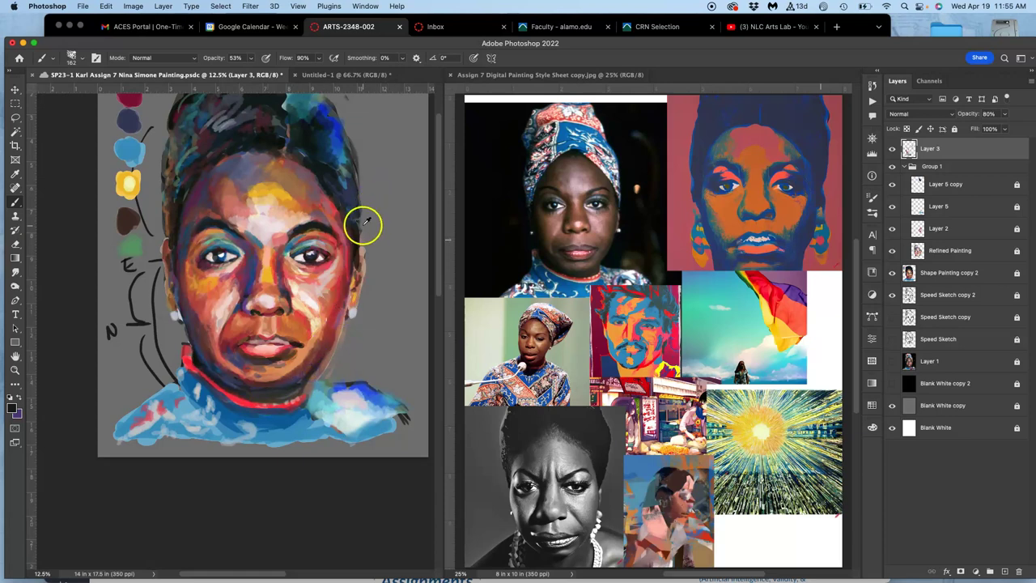
pyautogui.keyDown('alt'); pyautogui.click(334, 168); pyautogui.keyUp('alt')
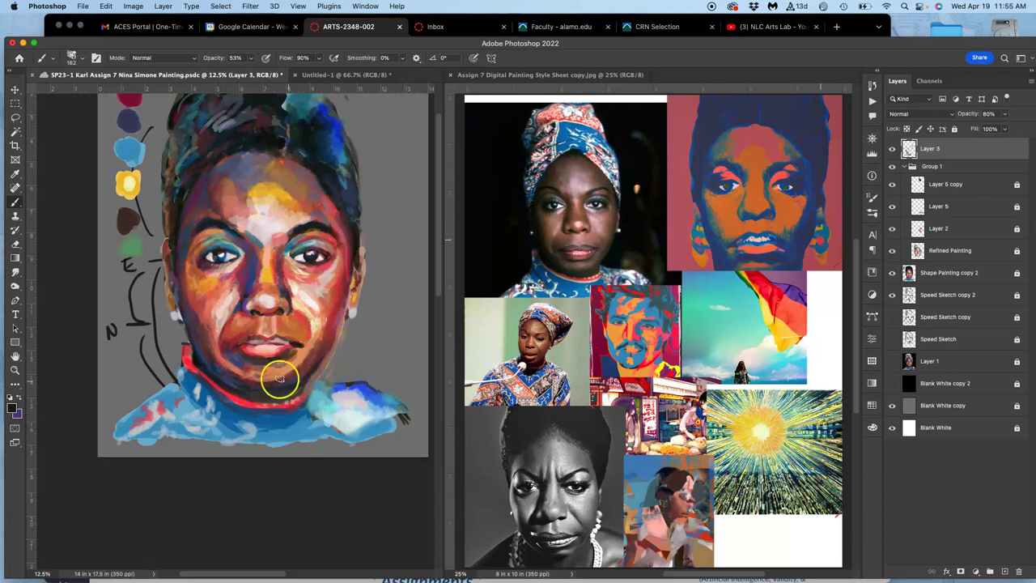
pyautogui.moveTo(251, 399); pyautogui.dragTo(263, 400)
pyautogui.moveTo(303, 398)
pyautogui.mouseDown()
pyautogui.moveTo(388, 308)
pyautogui.moveTo(343, 329)
pyautogui.moveTo(262, 396)
pyautogui.moveTo(275, 396)
pyautogui.moveTo(262, 411)
pyautogui.moveTo(268, 389)
pyautogui.moveTo(241, 395)
pyautogui.moveTo(207, 370)
pyautogui.mouseUp()
pyautogui.moveTo(275, 429)
pyautogui.mouseDown()
pyautogui.moveTo(204, 355)
pyautogui.moveTo(198, 371)
pyautogui.moveTo(183, 358)
pyautogui.moveTo(176, 438)
pyautogui.moveTo(204, 440)
pyautogui.moveTo(205, 395)
pyautogui.moveTo(196, 388)
pyautogui.moveTo(195, 403)
pyautogui.moveTo(179, 383)
pyautogui.moveTo(197, 407)
pyautogui.moveTo(184, 378)
pyautogui.moveTo(208, 413)
pyautogui.moveTo(190, 417)
pyautogui.moveTo(173, 387)
pyautogui.mouseUp()
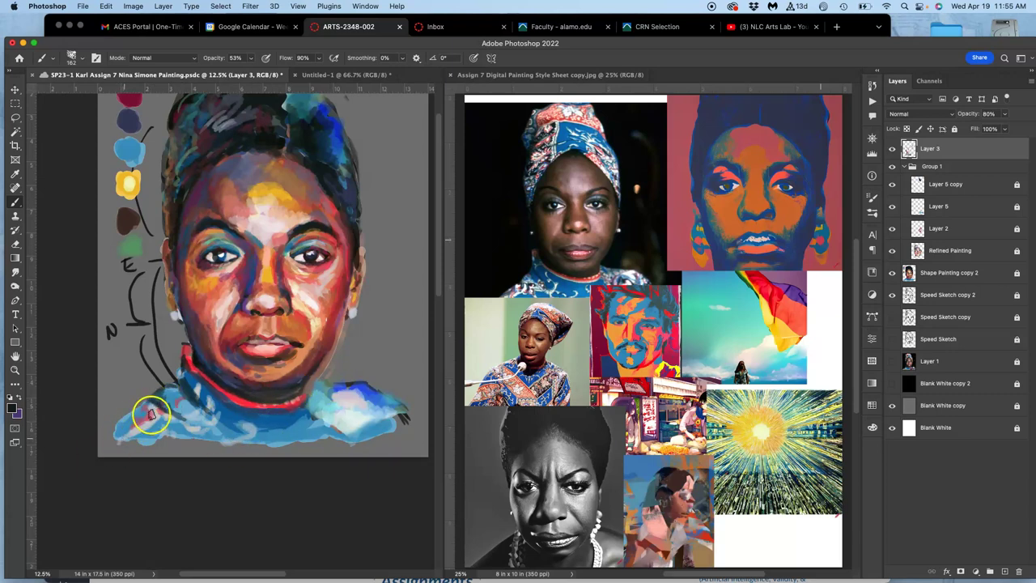
# Paint accents on the garment's left shoulder and lower collar with tones sampled from the garment, jaw and green palette swatch.
pyautogui.keyDown('alt'); pyautogui.click(150, 414); pyautogui.keyUp('alt')
pyautogui.keyDown('alt'); pyautogui.click(196, 364); pyautogui.keyUp('alt')
pyautogui.keyDown('alt'); pyautogui.click(134, 241); pyautogui.keyUp('alt')
pyautogui.moveTo(183, 398); pyautogui.dragTo(180, 418)
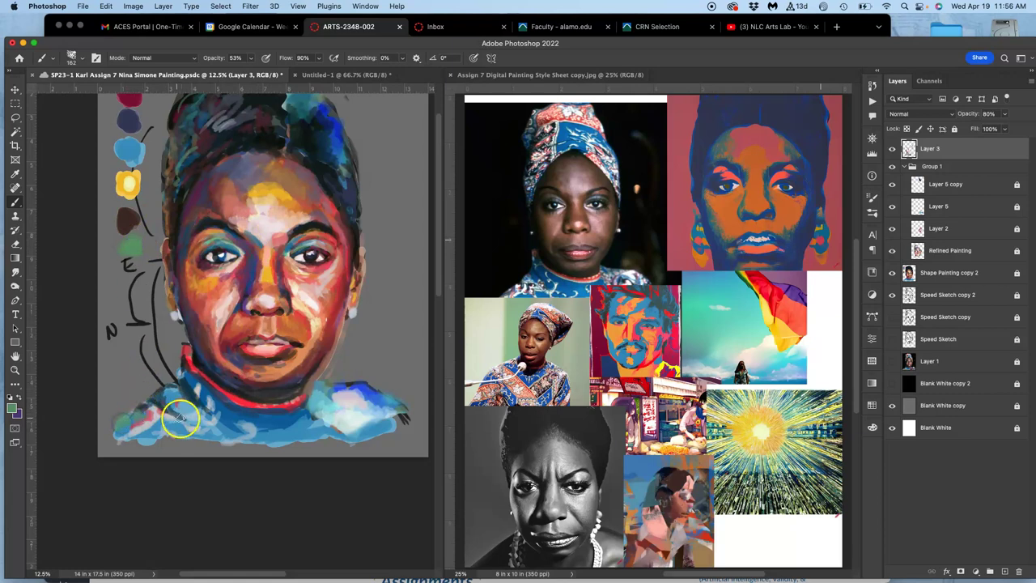
pyautogui.click(192, 410)
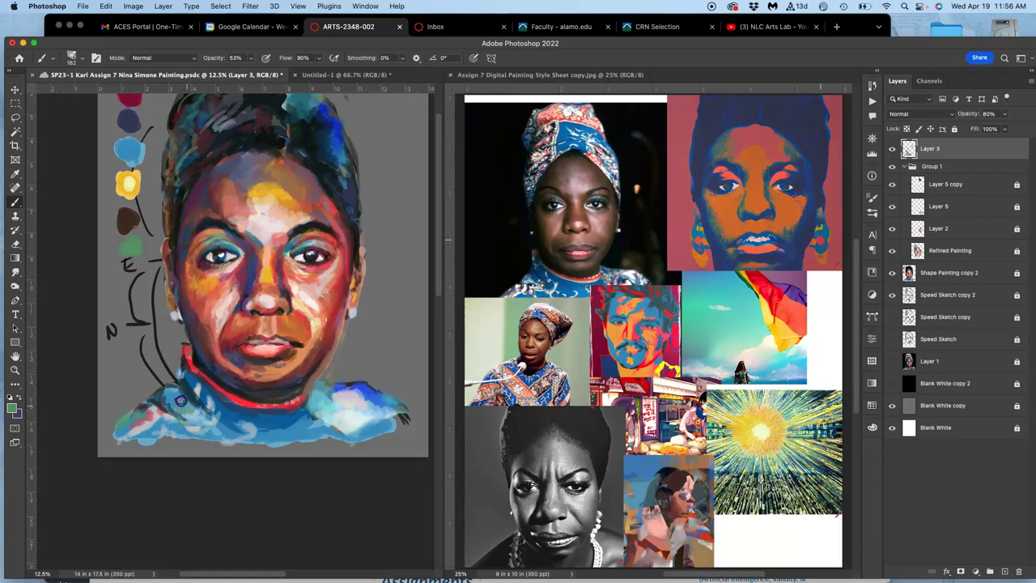
pyautogui.moveTo(174, 413); pyautogui.dragTo(179, 421)
pyautogui.click(304, 432)
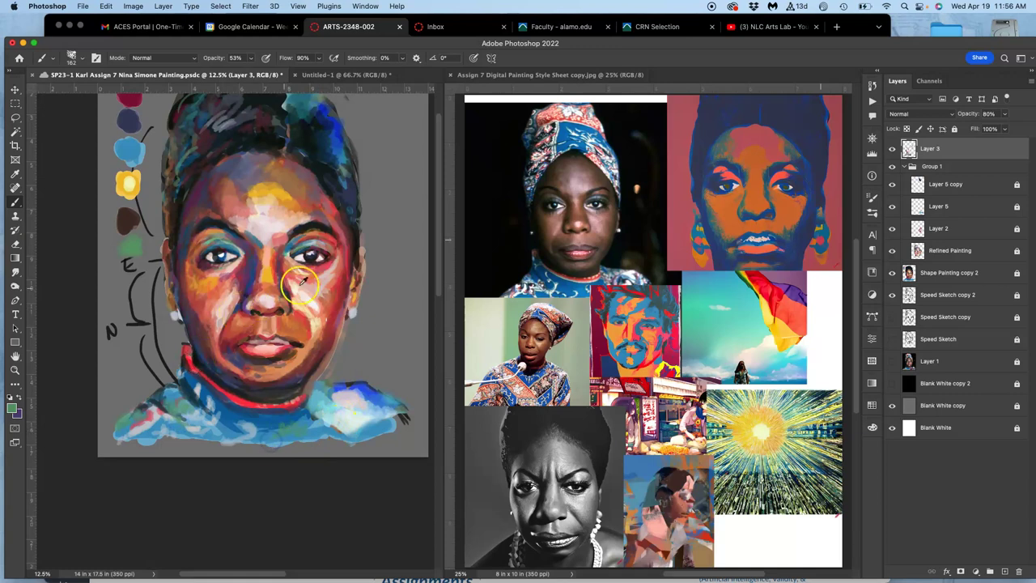
# Paint blue and dark strokes along the garment's lower edge and neck folds, sampling the right shoulder.
pyautogui.keyDown('alt'); pyautogui.click(352, 383); pyautogui.keyUp('alt')
pyautogui.click(307, 423)
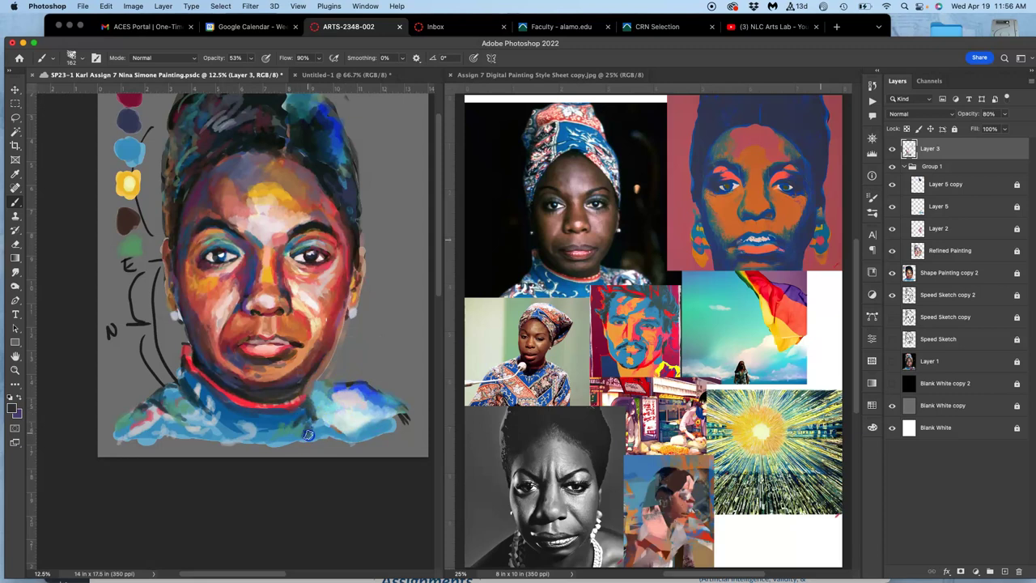
pyautogui.click(368, 388)
pyautogui.click(312, 437)
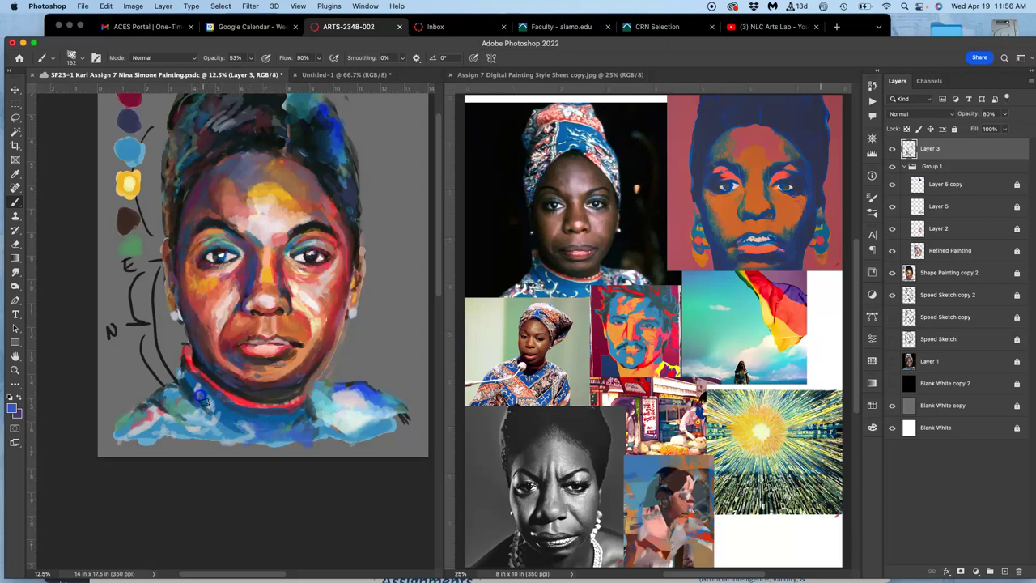
pyautogui.moveTo(243, 391)
pyautogui.mouseDown()
pyautogui.moveTo(202, 383)
pyautogui.moveTo(214, 337)
pyautogui.moveTo(169, 361)
pyautogui.moveTo(202, 341)
pyautogui.mouseUp()
# Compare the portrait with and without the Speed Sketch copy 2 layer, and leave that layer hidden.
pyautogui.click(892, 294)
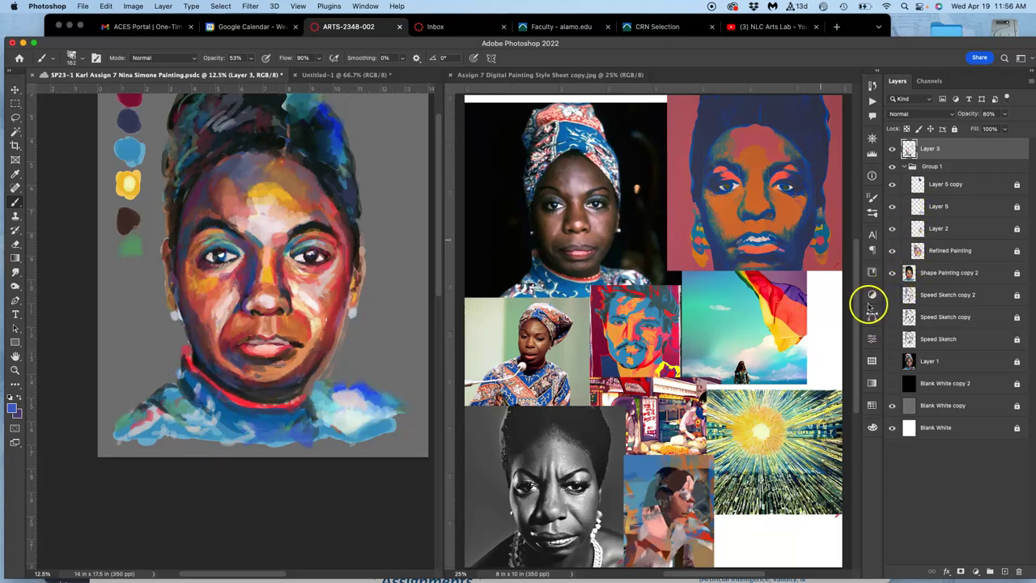
pyautogui.click(892, 294)
pyautogui.click(892, 296)
pyautogui.click(892, 296)
pyautogui.click(893, 296)
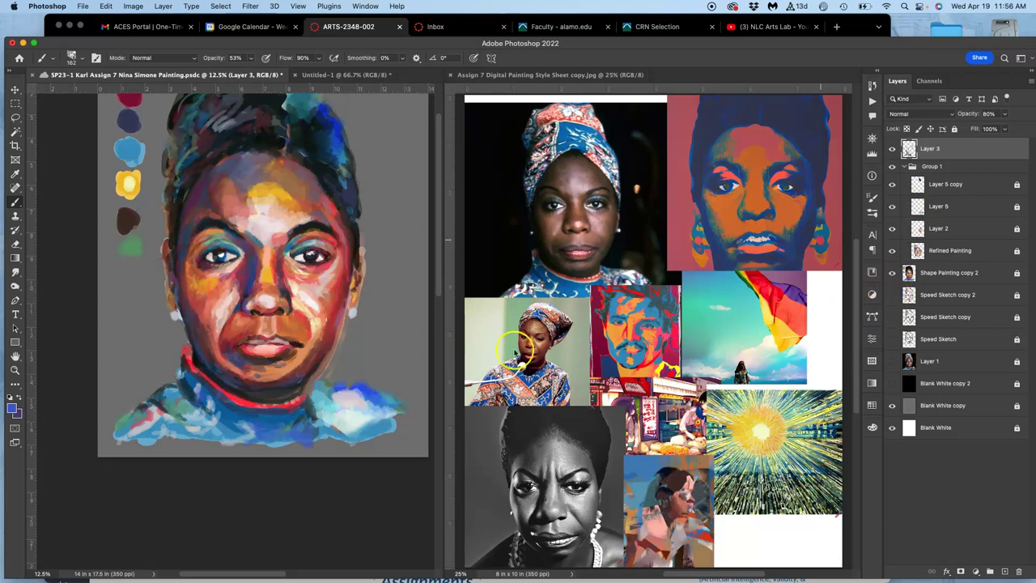
# Touch up the garment's left shoulder, preview the portrait on the black background, and hide the black and grey layers to leave white.
pyautogui.moveTo(148, 414)
pyautogui.mouseDown()
pyautogui.moveTo(178, 380)
pyautogui.moveTo(180, 396)
pyautogui.mouseUp()
pyautogui.moveTo(371, 327); pyautogui.dragTo(365, 384)
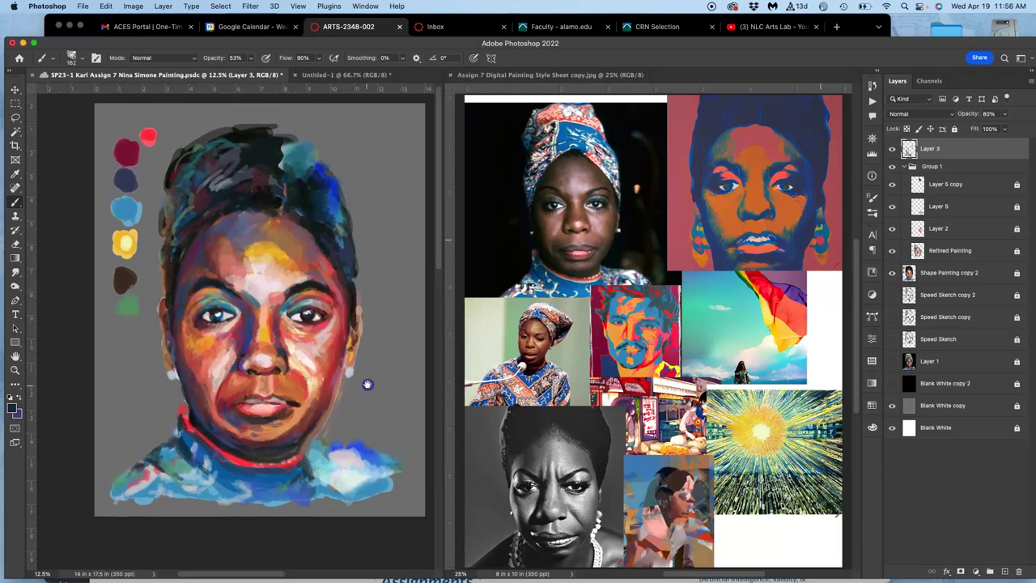
pyautogui.click(892, 384)
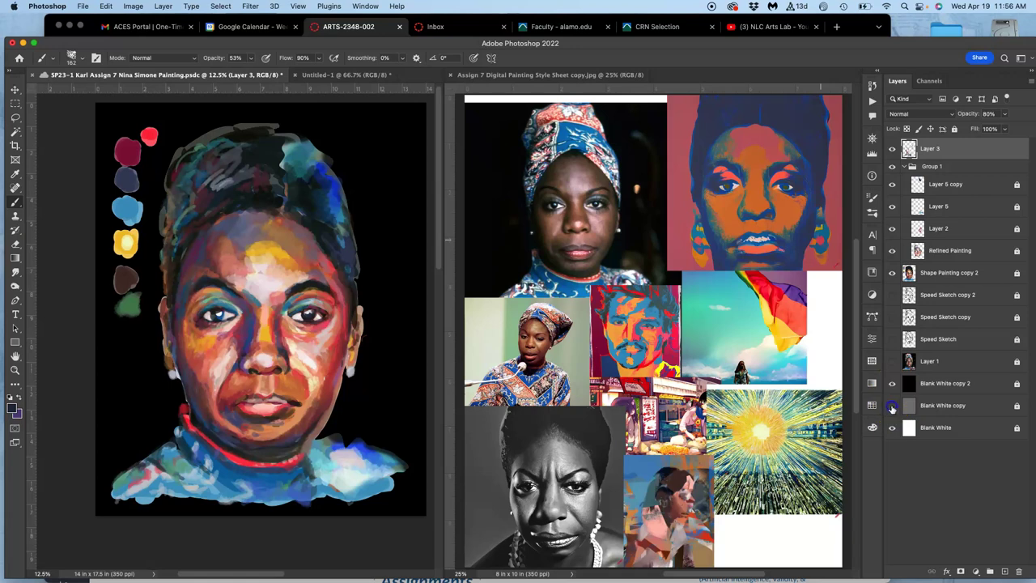
pyautogui.click(894, 385)
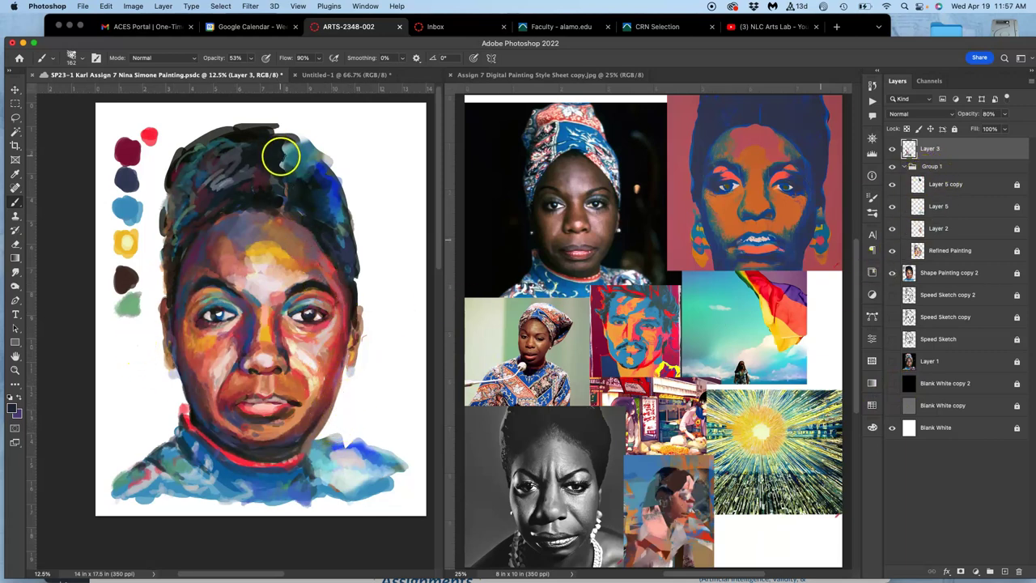
# Paint the top of the hair with dark strokes and add warm accents on its left side using orange sampled from the face.
pyautogui.moveTo(262, 161); pyautogui.dragTo(279, 154)
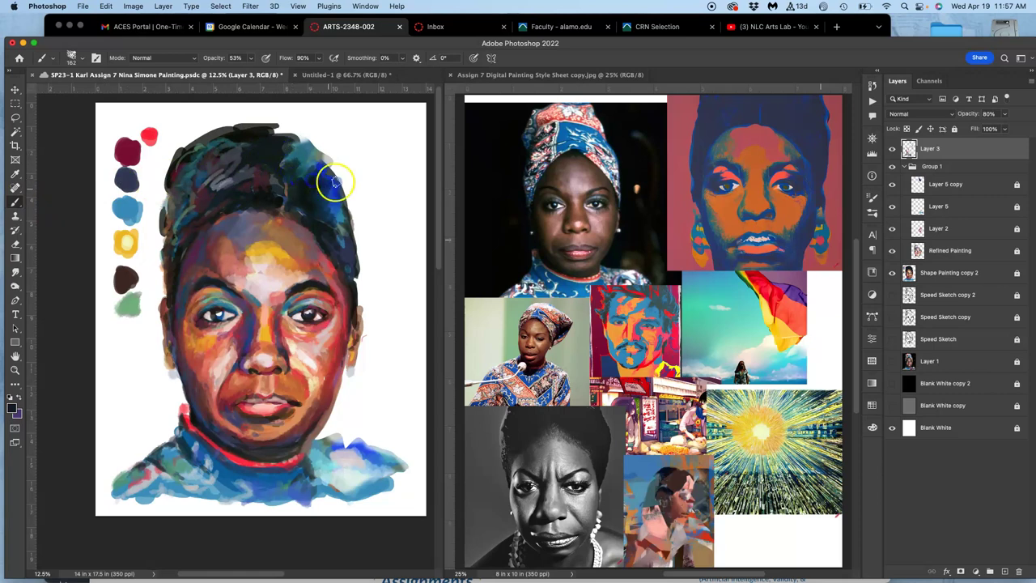
pyautogui.moveTo(302, 137)
pyautogui.mouseDown()
pyautogui.moveTo(290, 276)
pyautogui.moveTo(251, 131)
pyautogui.mouseUp()
pyautogui.keyDown('alt'); pyautogui.click(295, 266); pyautogui.keyUp('alt')
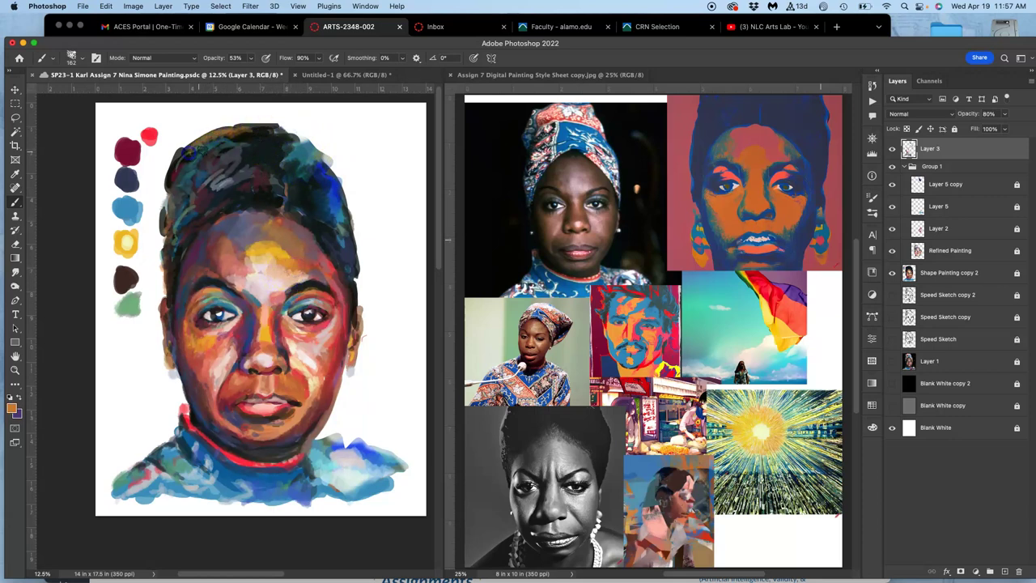
pyautogui.moveTo(201, 167); pyautogui.dragTo(200, 179)
# Build up the hair's left edge from temple to crown with tones sampled from the garment, face and dark hair.
pyautogui.keyDown('alt'); pyautogui.click(239, 476); pyautogui.keyUp('alt')
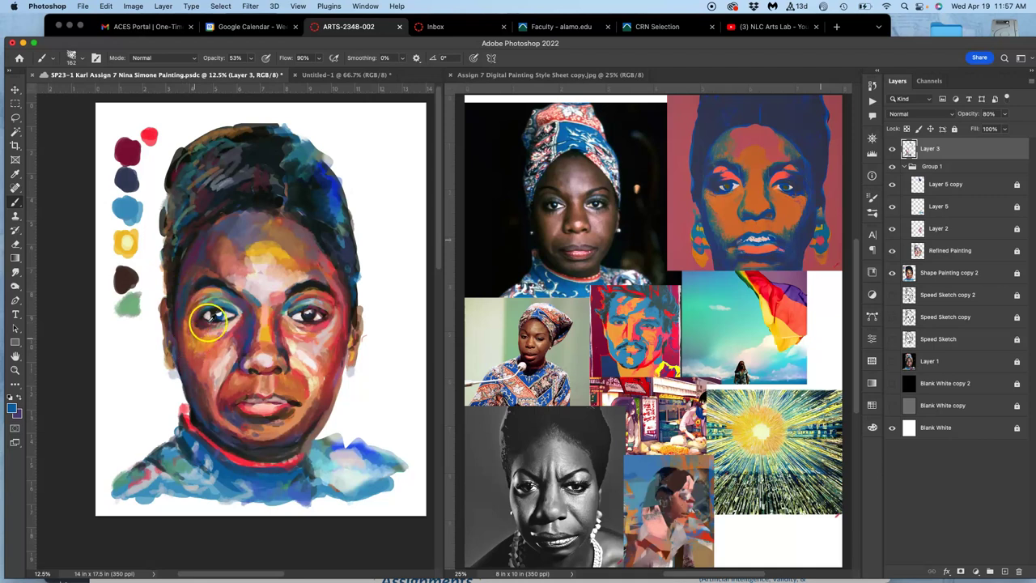
pyautogui.keyDown('alt'); pyautogui.click(239, 200); pyautogui.keyUp('alt')
pyautogui.moveTo(181, 208); pyautogui.dragTo(172, 203)
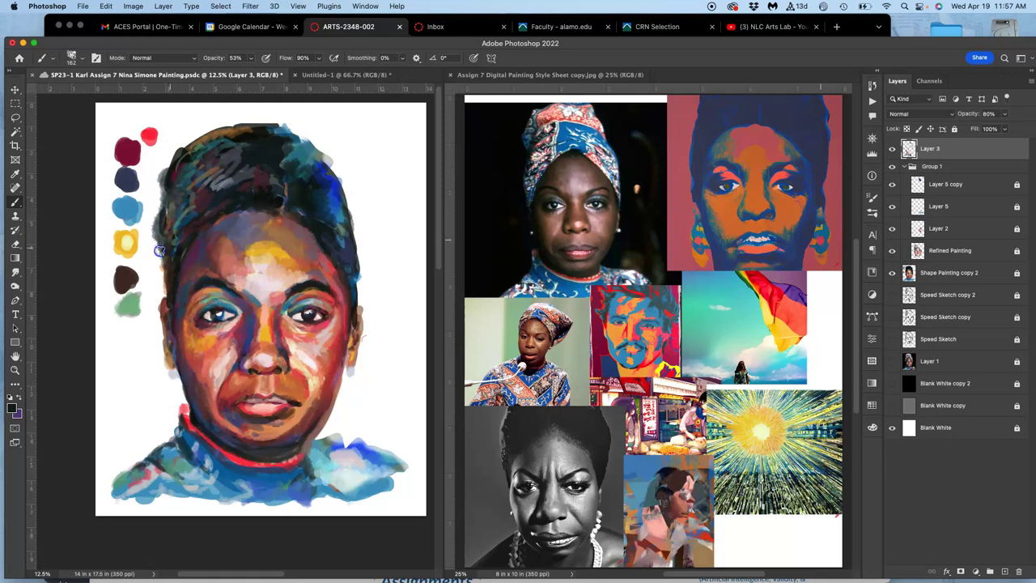
pyautogui.keyDown('alt'); pyautogui.click(194, 272); pyautogui.keyUp('alt')
pyautogui.keyDown('alt'); pyautogui.click(168, 287); pyautogui.keyUp('alt')
pyautogui.keyDown('alt'); pyautogui.click(178, 259); pyautogui.keyUp('alt')
pyautogui.keyDown('alt'); pyautogui.click(195, 235); pyautogui.keyUp('alt')
pyautogui.keyDown('alt'); pyautogui.click(220, 134); pyautogui.keyUp('alt')
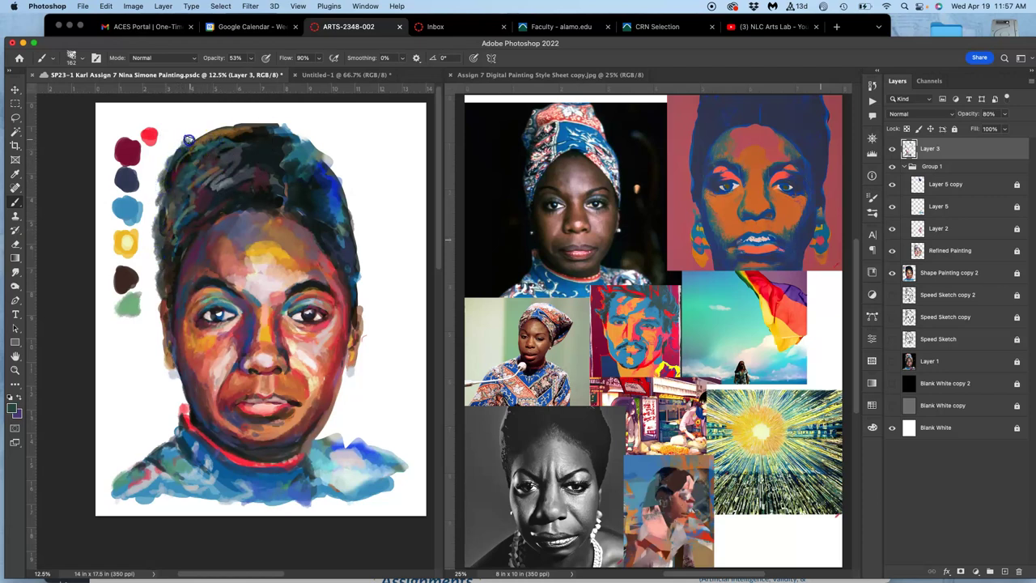
pyautogui.moveTo(200, 135); pyautogui.dragTo(210, 137)
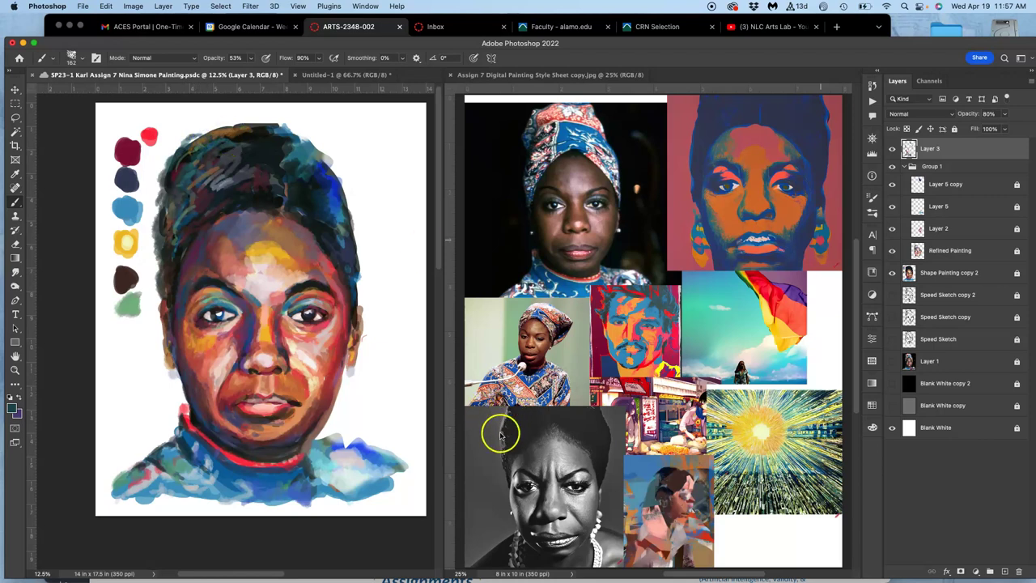
# Add light strokes along the hair's left edge with a pale tone sampled from the cheek, and switch the background to grey.
pyautogui.keyDown('alt'); pyautogui.click(307, 363); pyautogui.keyUp('alt')
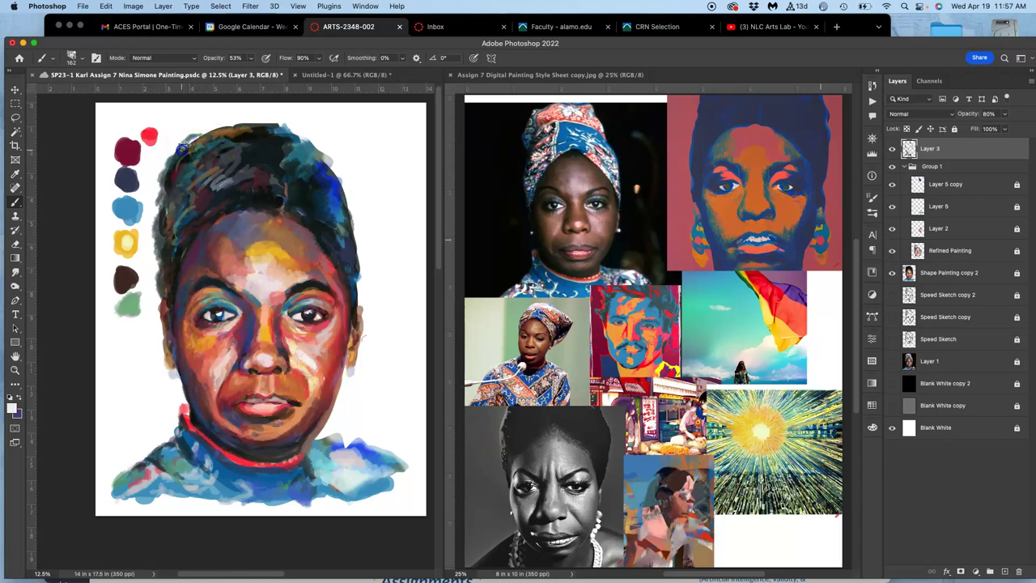
pyautogui.click(892, 382)
pyautogui.moveTo(229, 222)
pyautogui.mouseDown()
pyautogui.moveTo(170, 169)
pyautogui.moveTo(161, 218)
pyautogui.mouseUp()
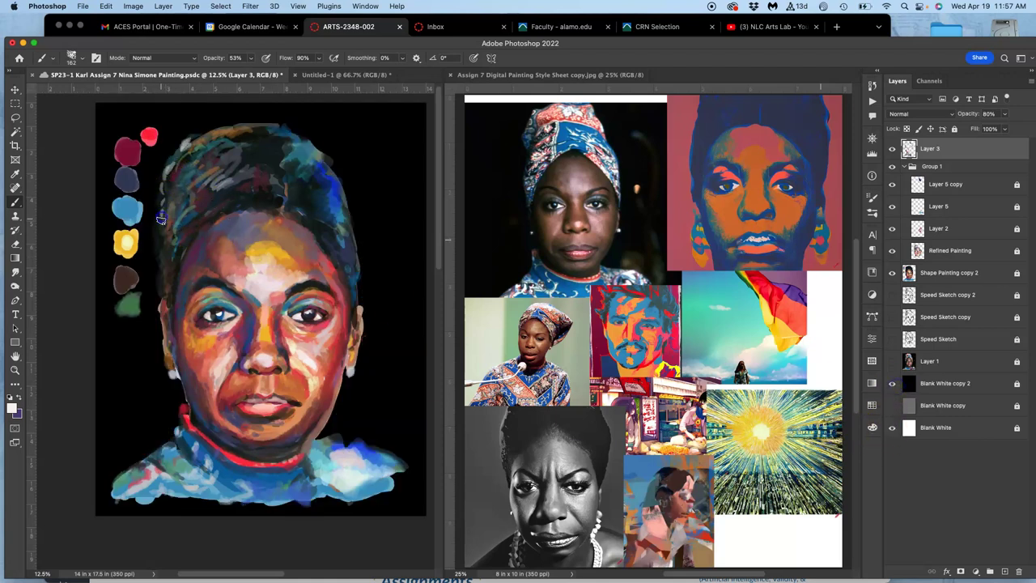
pyautogui.click(892, 383)
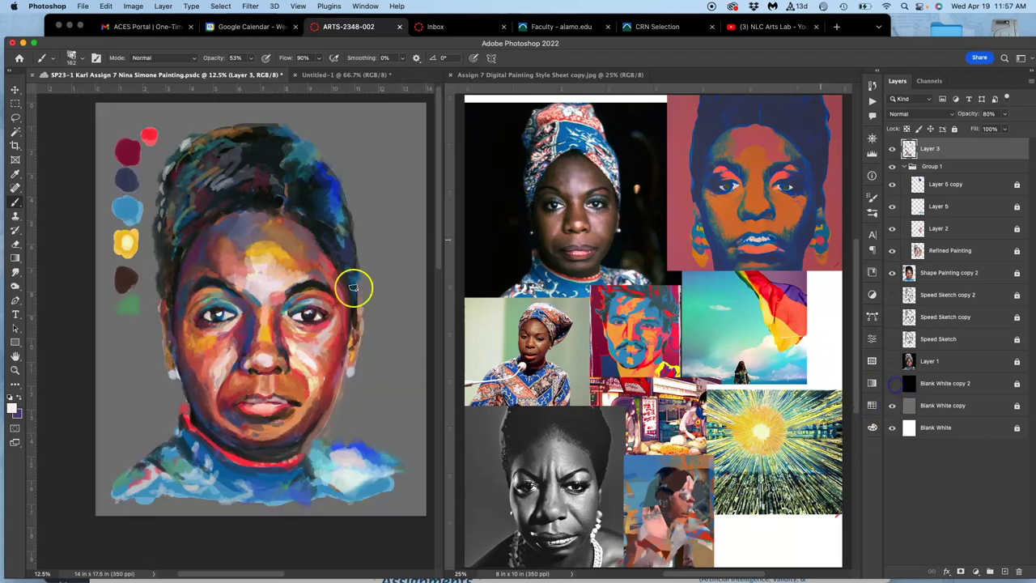
# Paint brown and red accents along the hair's upper-left edge, sampling the hair and the bright red palette swatch.
pyautogui.keyDown('alt'); pyautogui.click(188, 189); pyautogui.keyUp('alt')
pyautogui.keyDown('alt'); pyautogui.click(204, 136); pyautogui.keyUp('alt')
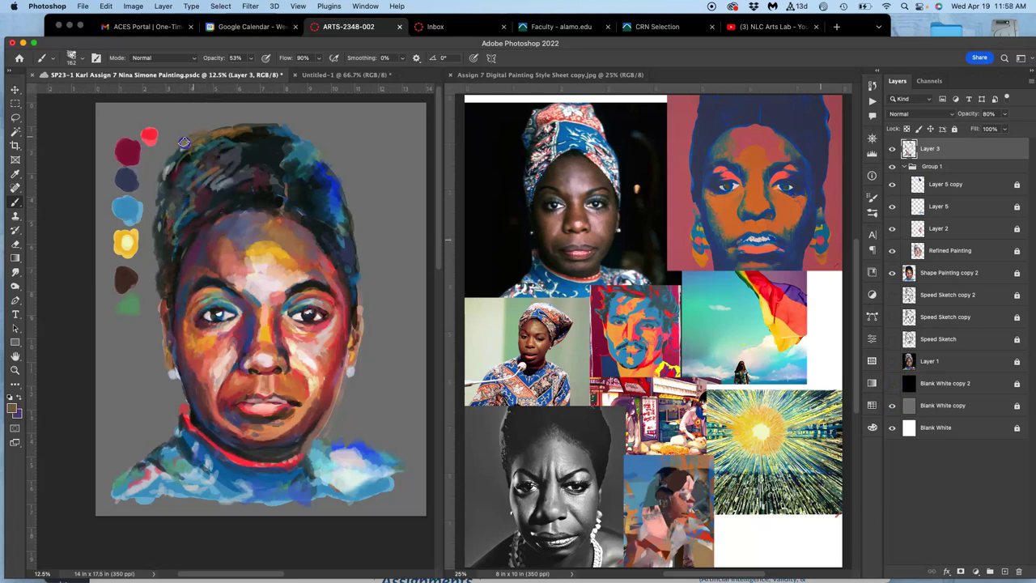
pyautogui.keyDown('alt'); pyautogui.click(150, 137); pyautogui.keyUp('alt')
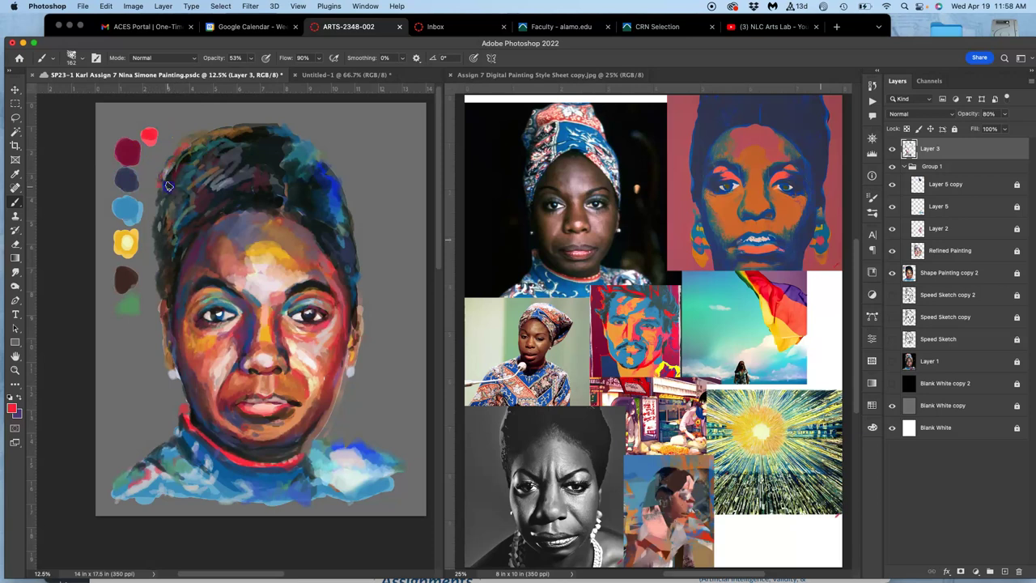